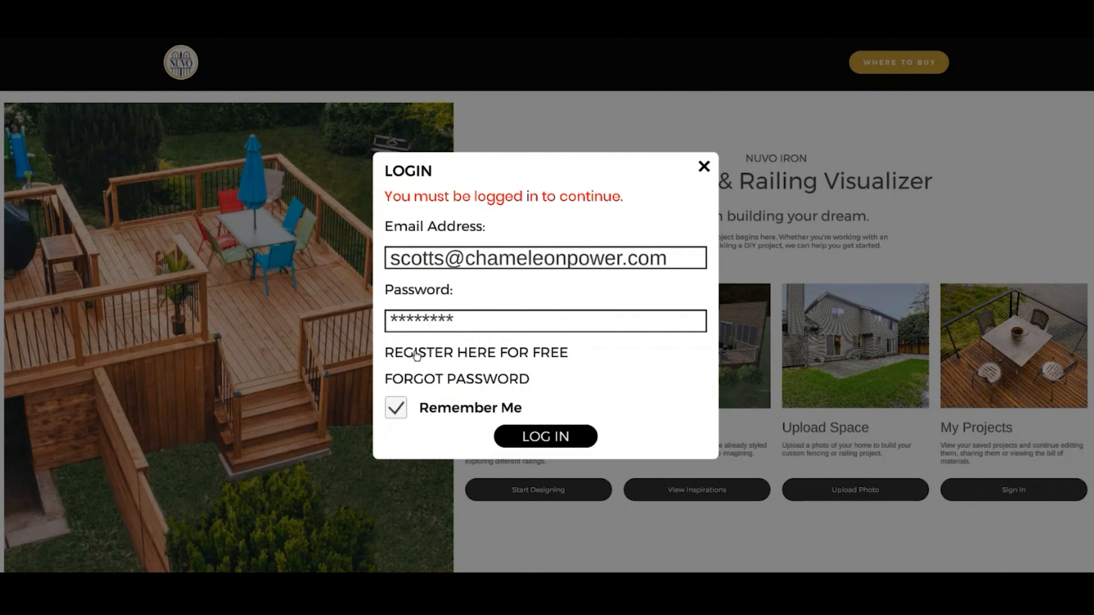
- Open the new-account registration form, review its required fields, and close it without registering
{"action": "left_click", "coordinate": [416, 353]}
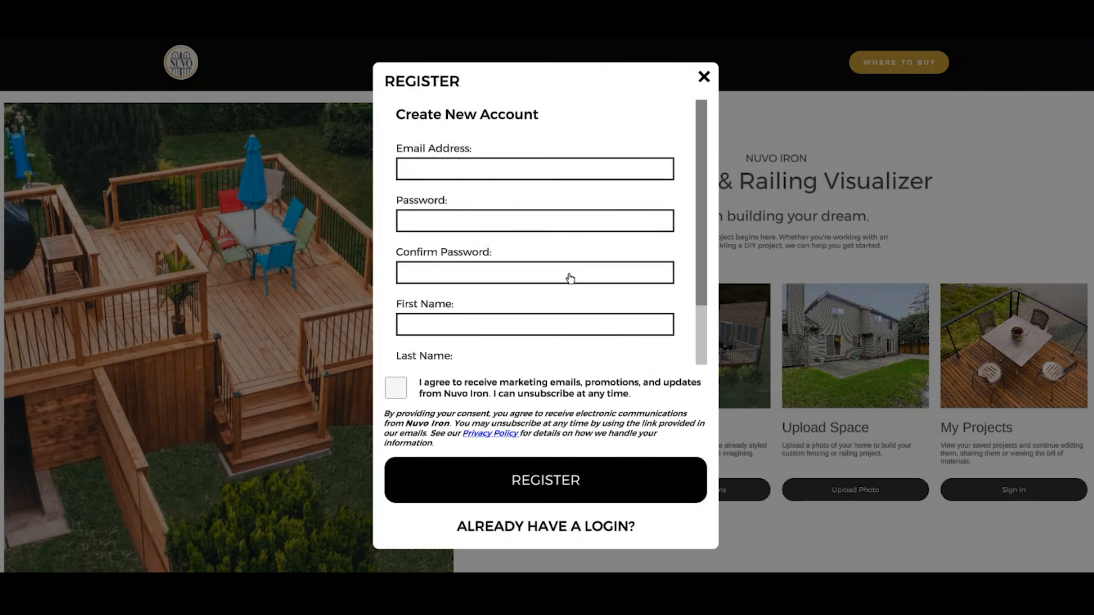
{"action": "left_click_drag", "start_coordinate": [702, 181], "coordinate": [702, 245]}
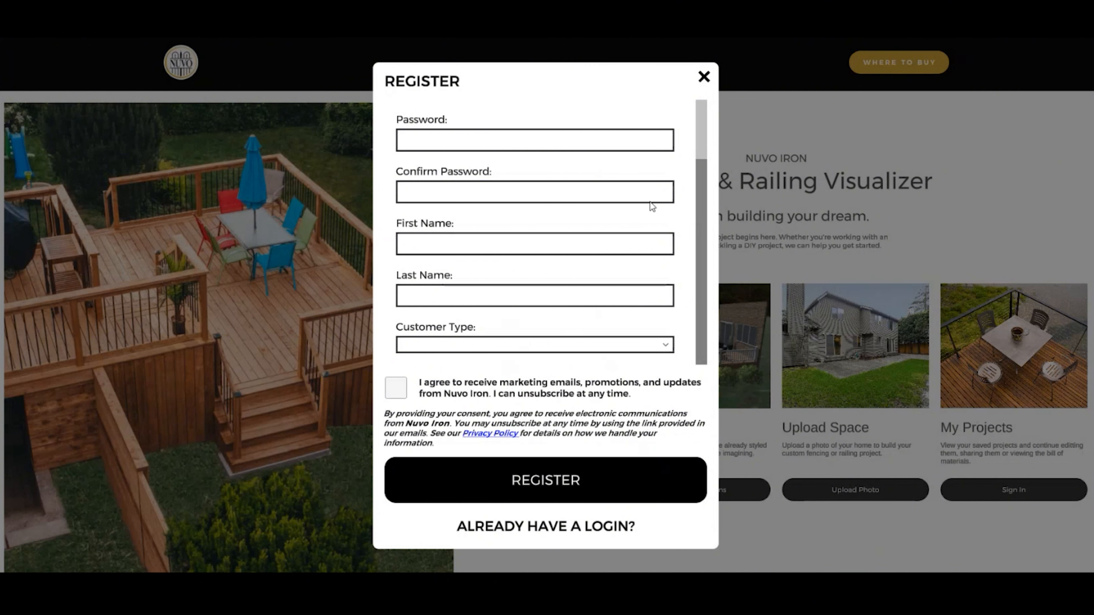
{"action": "left_click", "coordinate": [704, 78]}
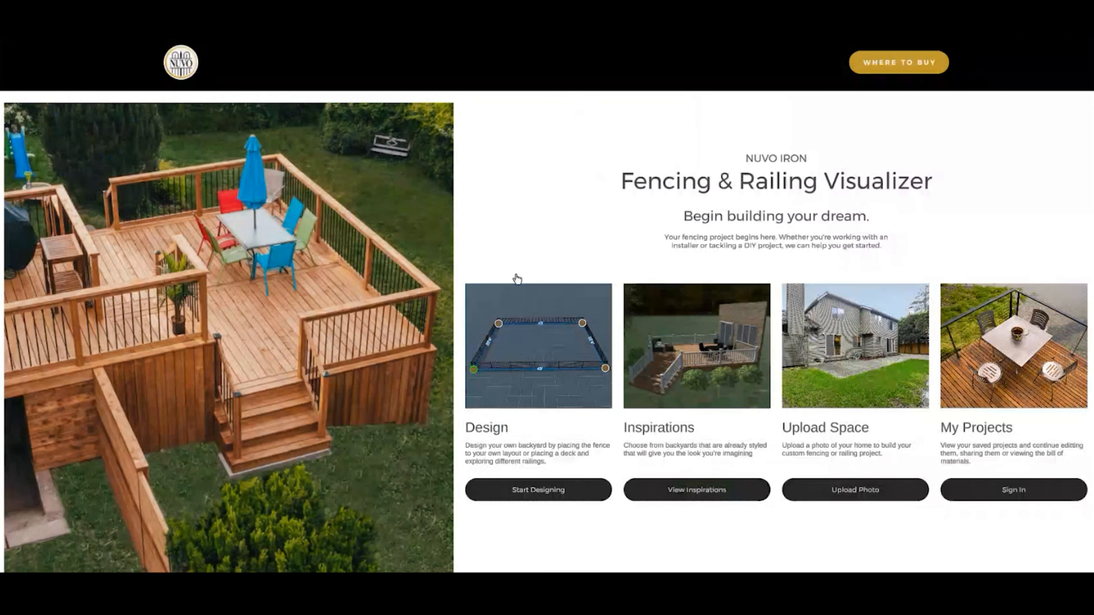
- Start a new design, shift the time of day slightly toward dawn, and minimize the time-of-day control
{"action": "left_click", "coordinate": [542, 347]}
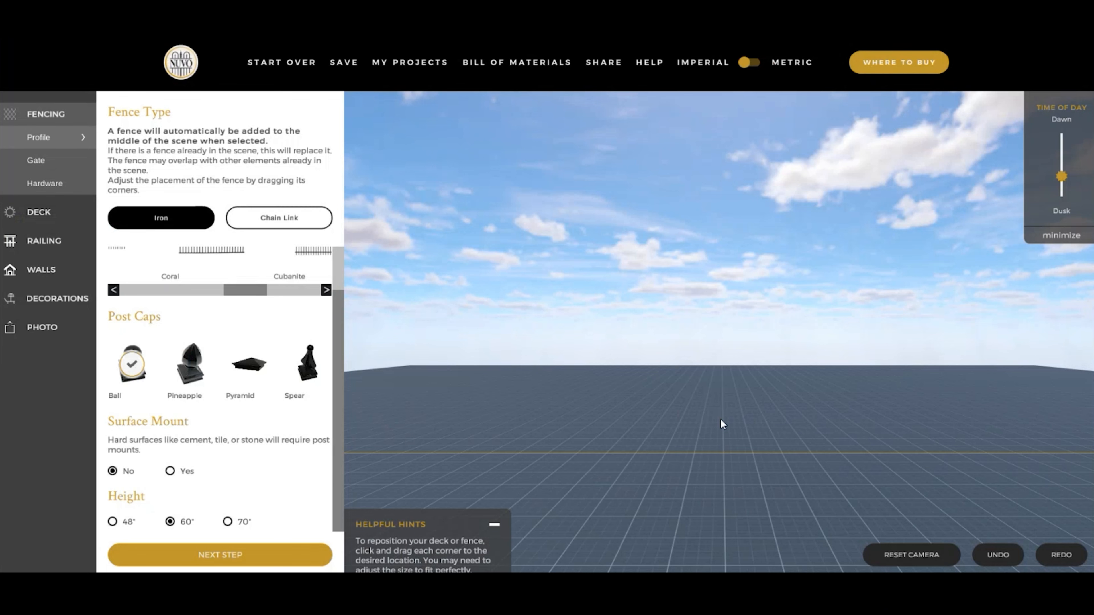
{"action": "left_click_drag", "start_coordinate": [720, 418], "coordinate": [719, 465]}
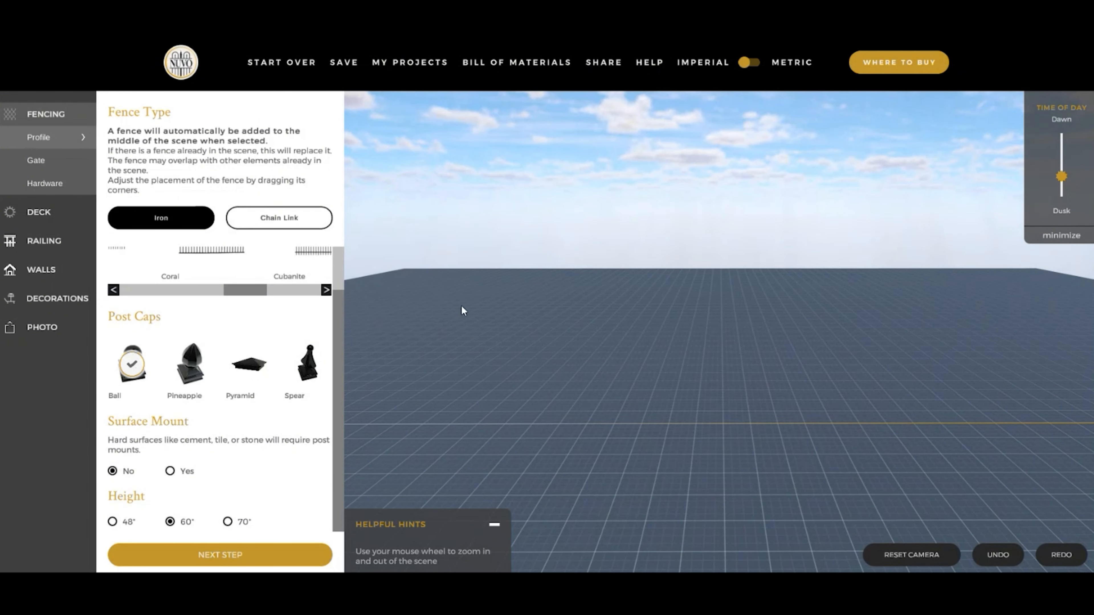
{"action": "mouse_move", "coordinate": [1064, 185]}
{"action": "left_mouse_down"}
{"action": "mouse_move", "coordinate": [1061, 151]}
{"action": "mouse_move", "coordinate": [1062, 183]}
{"action": "mouse_move", "coordinate": [1064, 174]}
{"action": "left_mouse_up"}
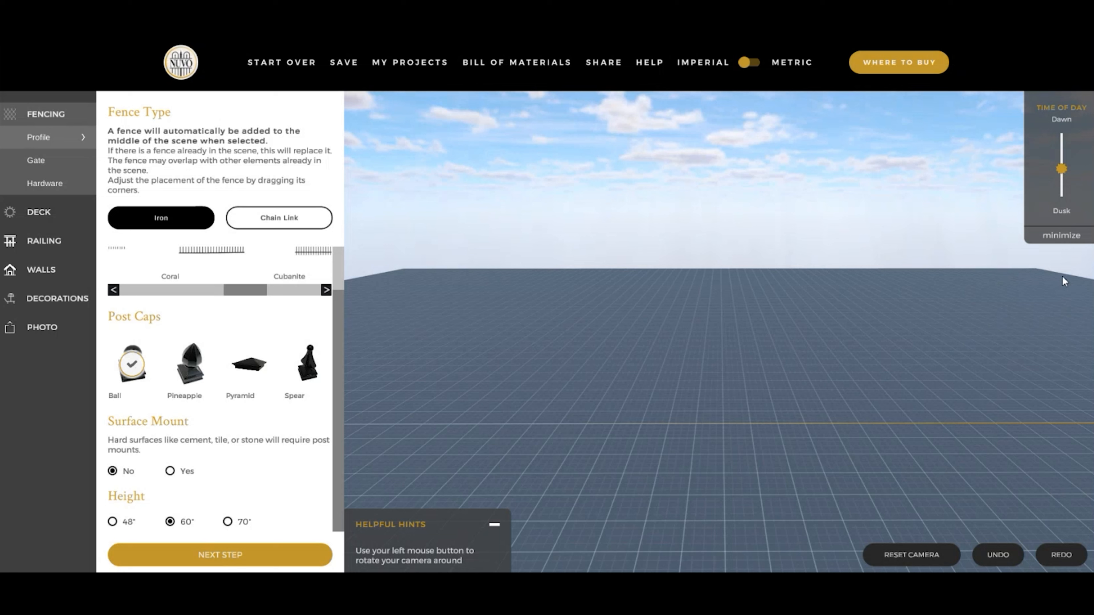
{"action": "left_click", "coordinate": [1062, 237]}
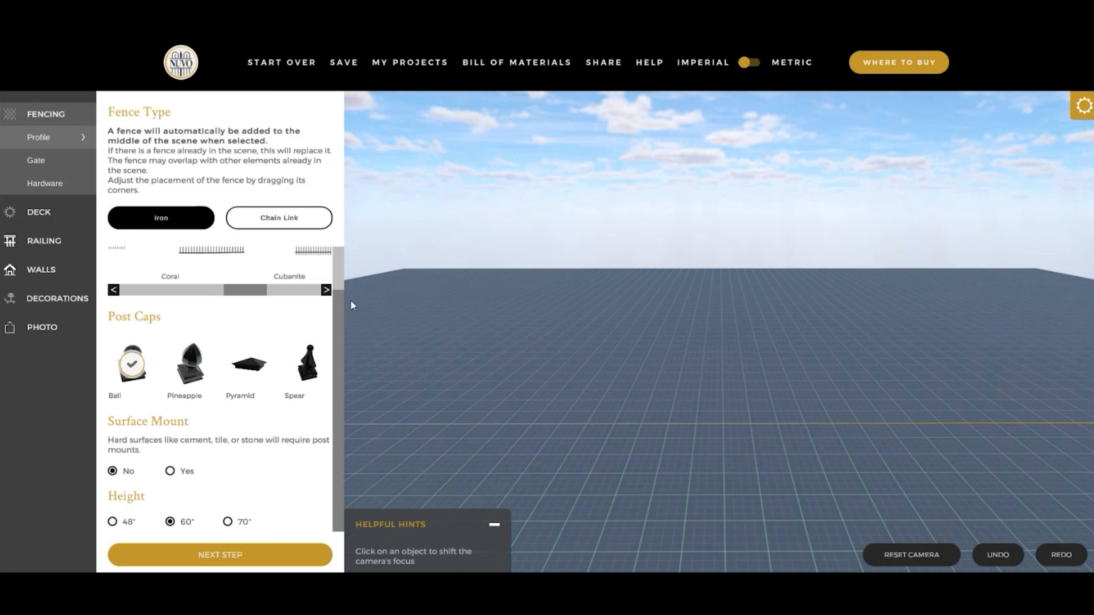
- Add an iron fence with the Benitoite profile, Pineapple post caps and a 70" height
{"action": "left_click_drag", "start_coordinate": [336, 322], "coordinate": [338, 277]}
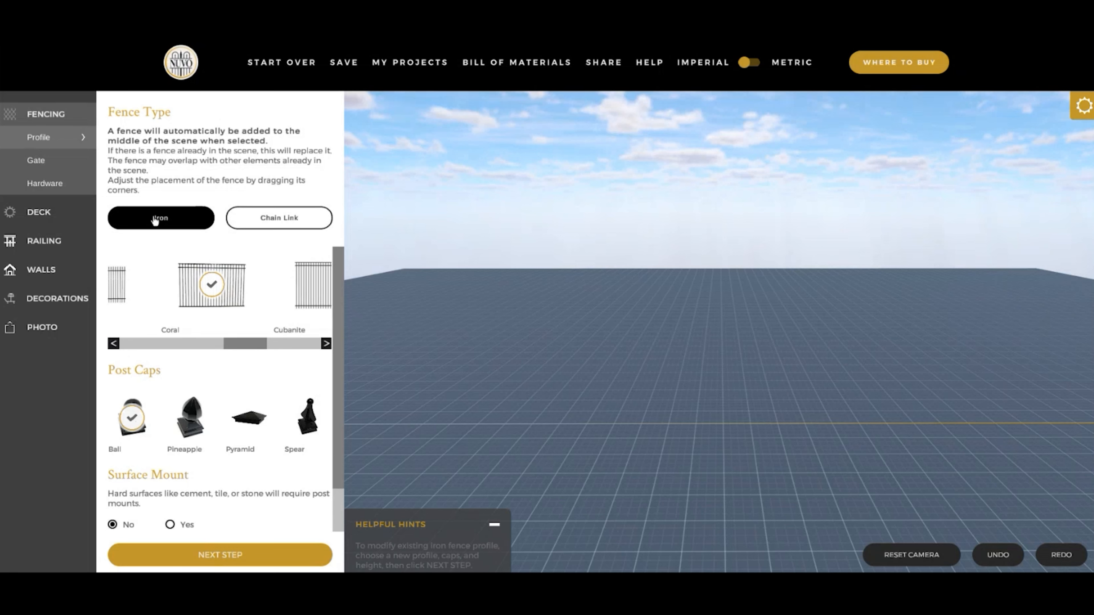
{"action": "left_click_drag", "start_coordinate": [259, 347], "coordinate": [179, 345]}
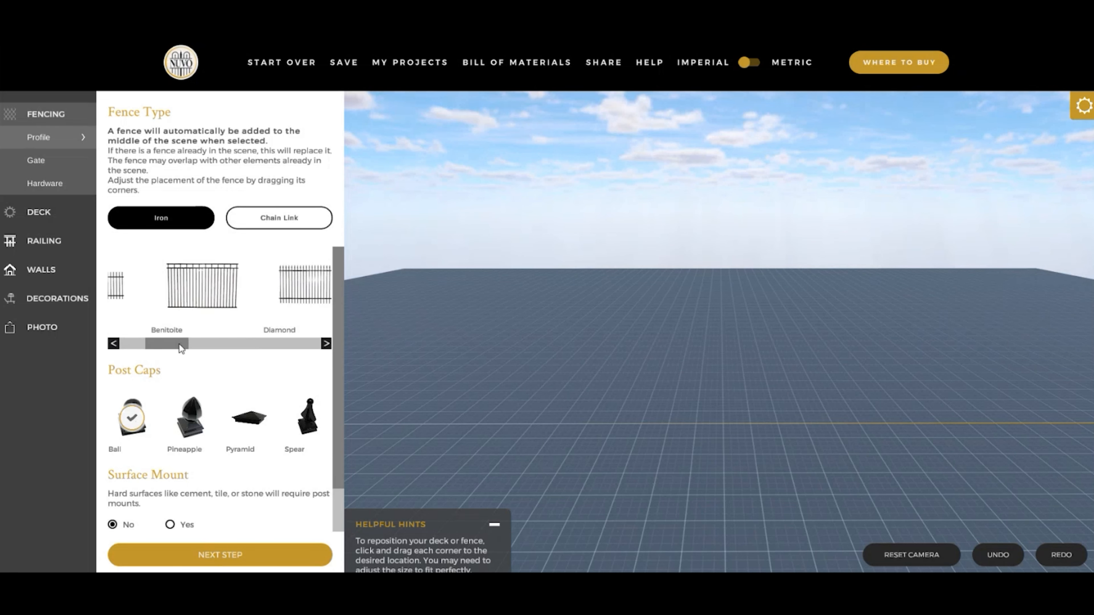
{"action": "left_click", "coordinate": [201, 302]}
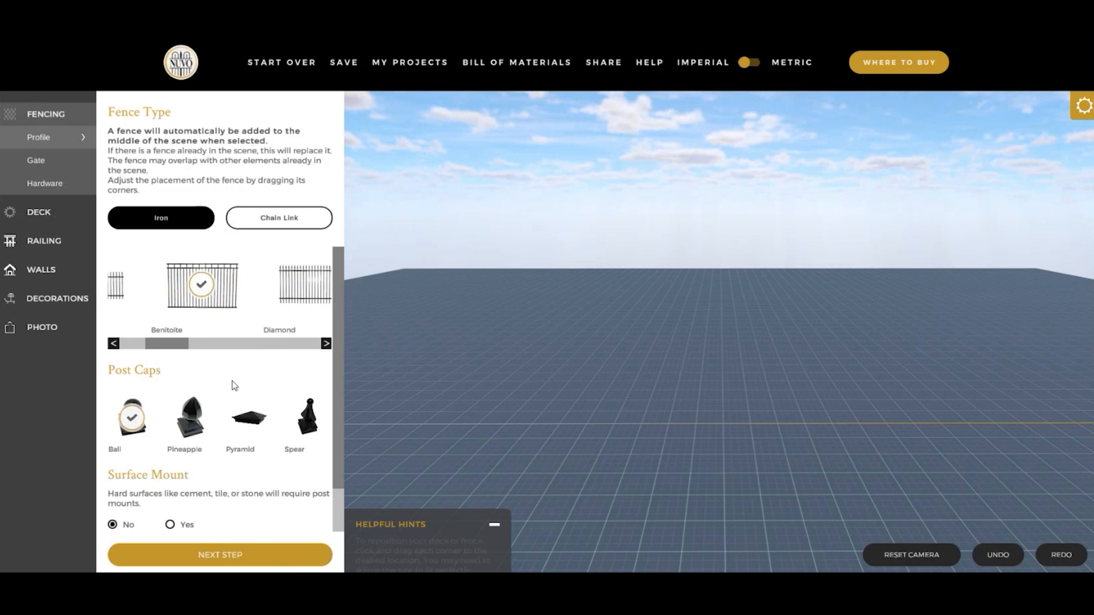
{"action": "scroll", "coordinate": [232, 381], "scroll_direction": "down", "scroll_amount": 1}
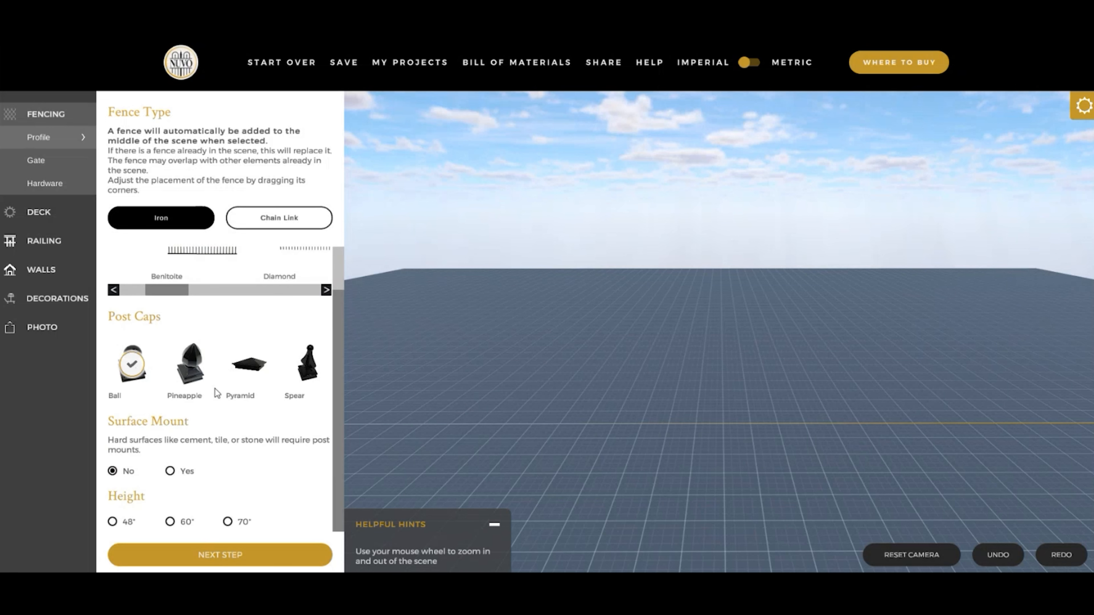
{"action": "left_click", "coordinate": [197, 378]}
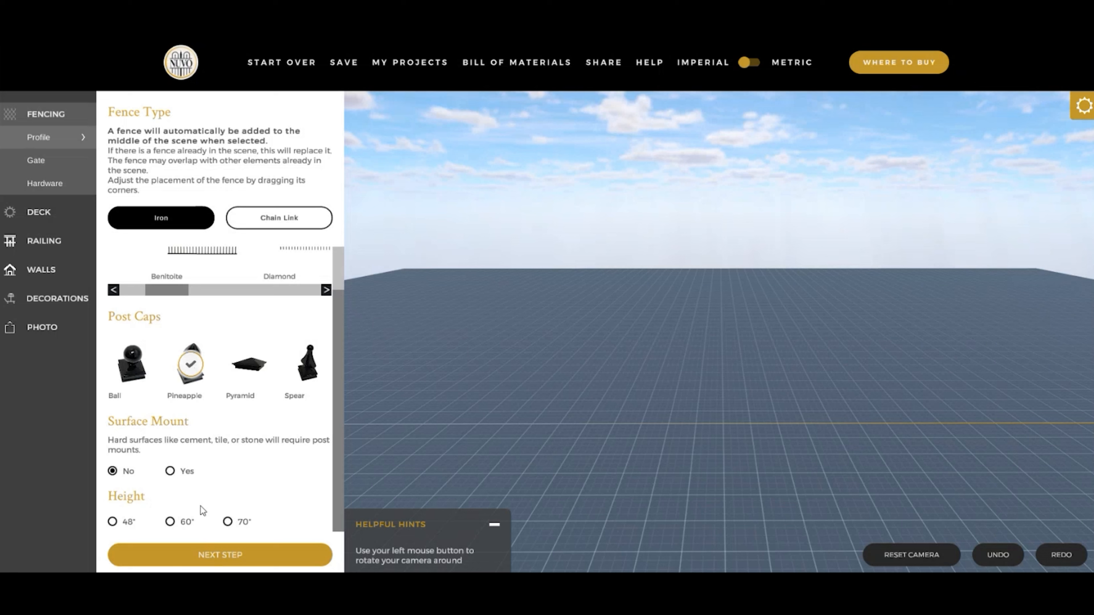
{"action": "left_click", "coordinate": [227, 522]}
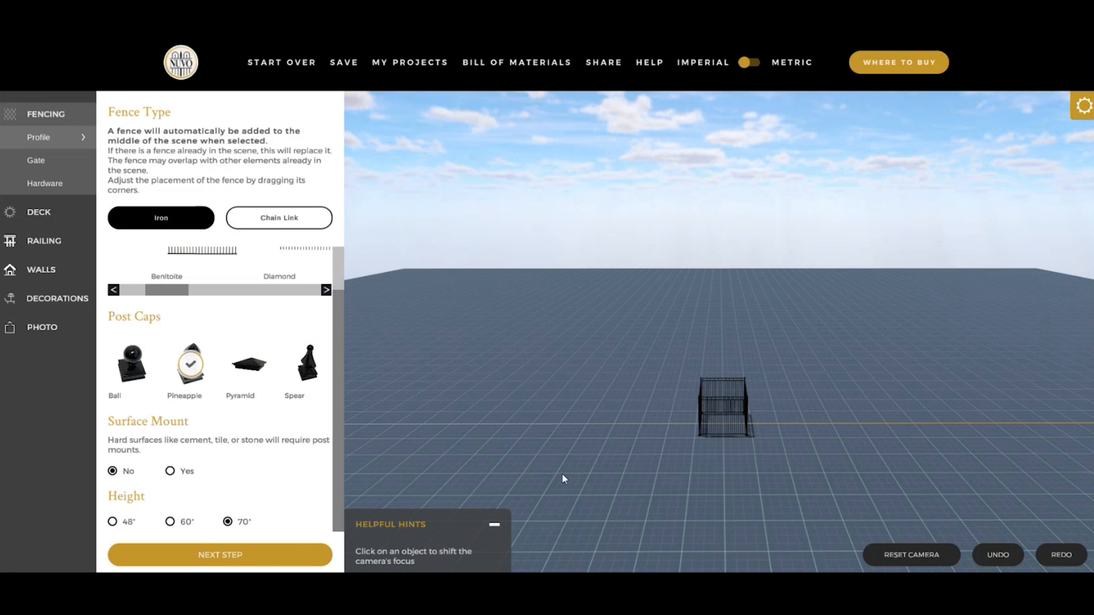
- Examine the new fence and its post caps up close from several angles
{"action": "left_click", "coordinate": [727, 430]}
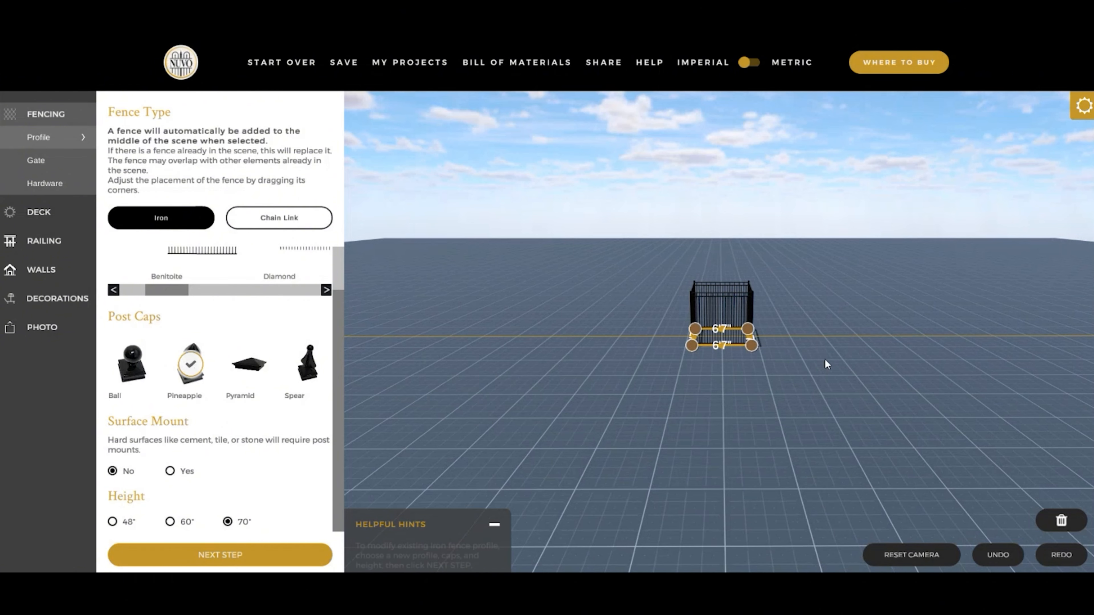
{"action": "left_click_drag", "start_coordinate": [699, 384], "coordinate": [766, 419]}
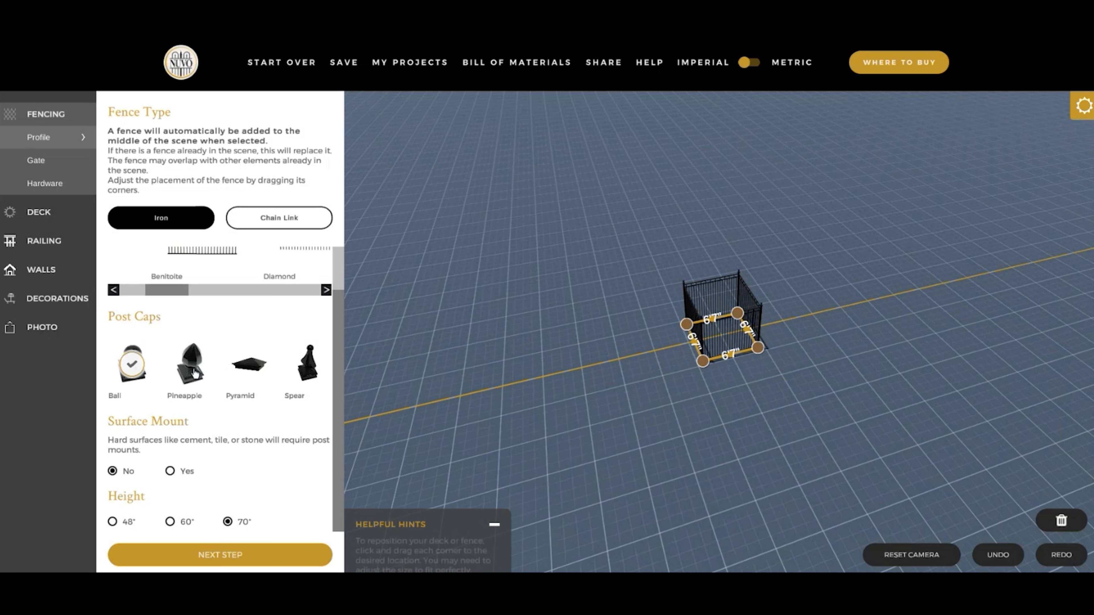
{"action": "scroll", "coordinate": [692, 392], "scroll_direction": "up", "scroll_amount": 5}
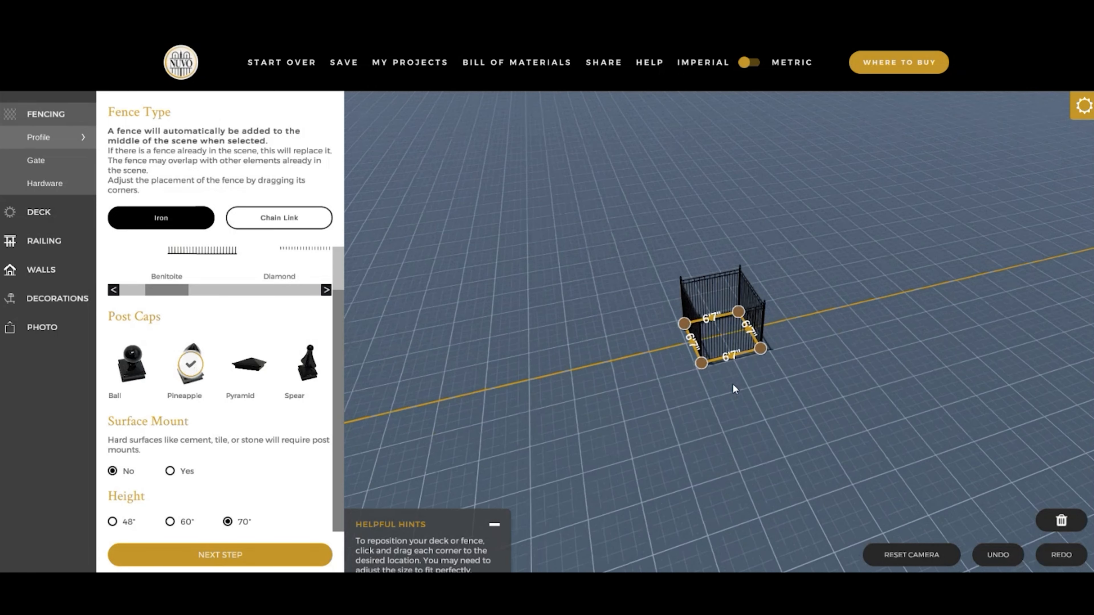
{"action": "scroll", "coordinate": [733, 383], "scroll_direction": "up", "scroll_amount": 2}
{"action": "left_click_drag", "start_coordinate": [736, 396], "coordinate": [920, 358]}
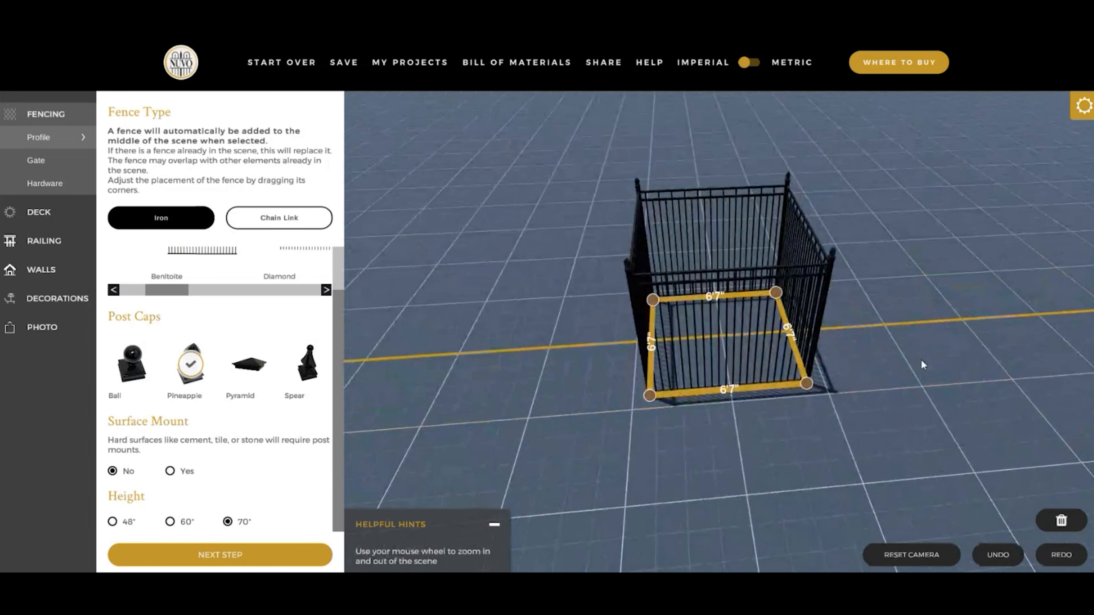
{"action": "left_click", "coordinate": [948, 363]}
{"action": "scroll", "coordinate": [945, 367], "scroll_direction": "down", "scroll_amount": 2}
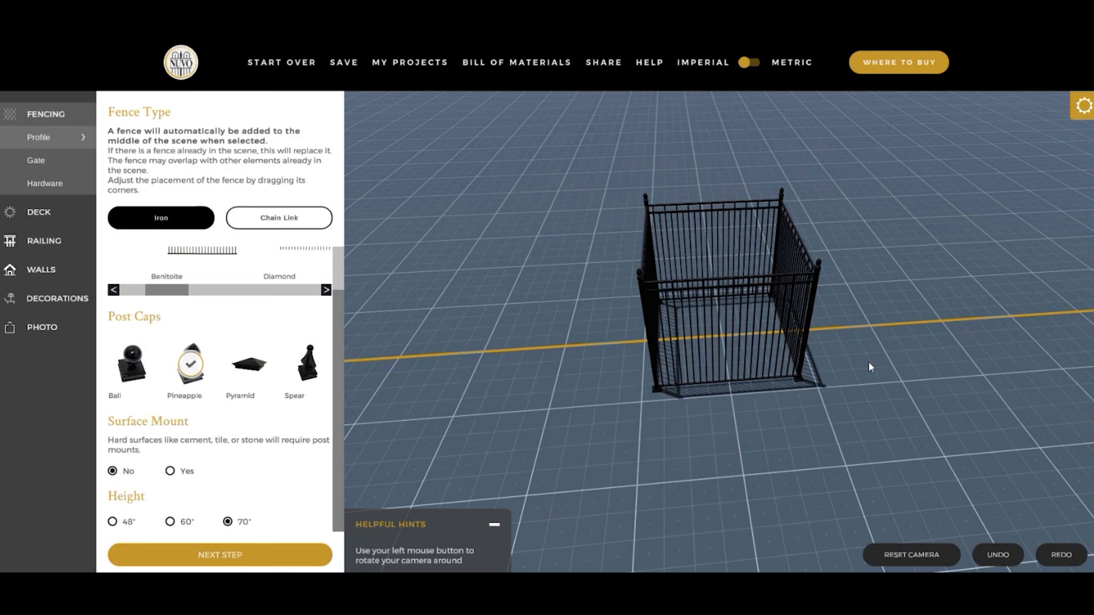
- Enlarge the fence to about 15'3" by 11'4" by pulling out its front corner
{"action": "left_click", "coordinate": [738, 293]}
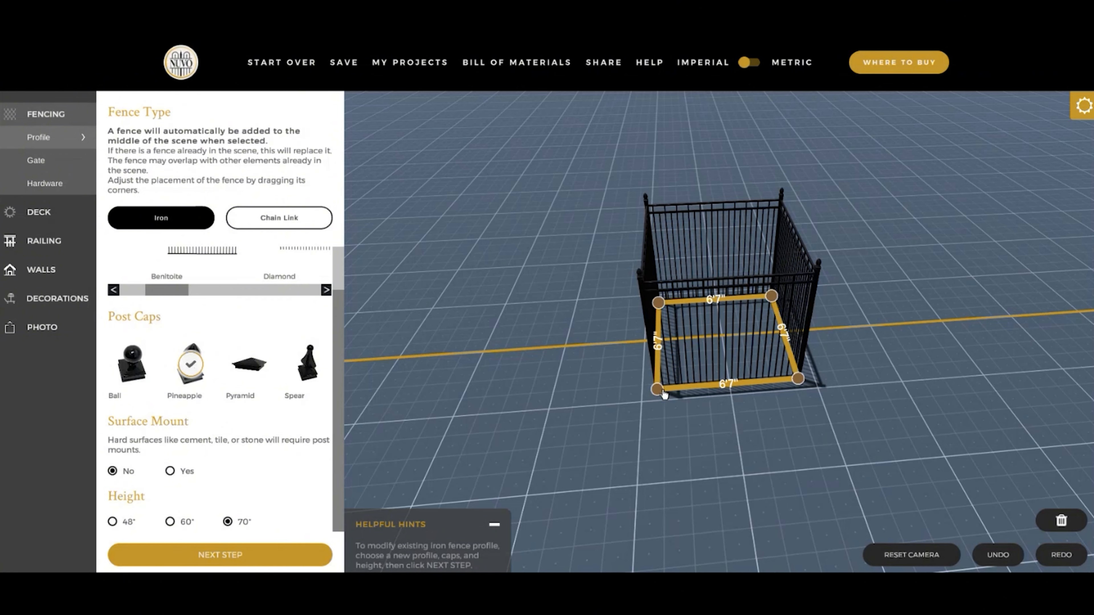
{"action": "scroll", "coordinate": [775, 475], "scroll_direction": "down", "scroll_amount": 3}
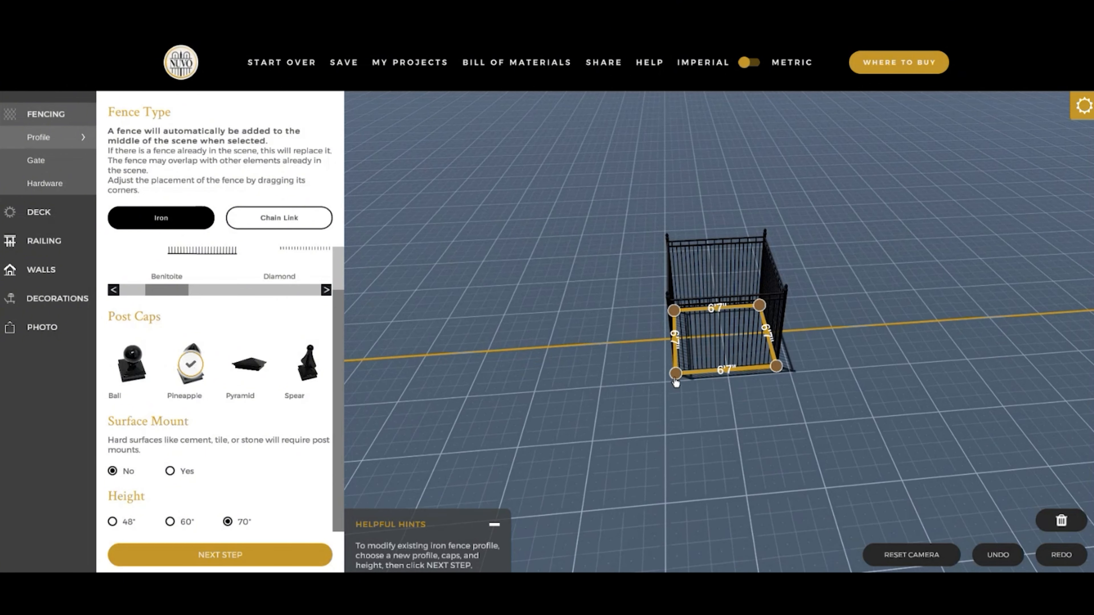
{"action": "left_click_drag", "start_coordinate": [678, 378], "coordinate": [517, 451]}
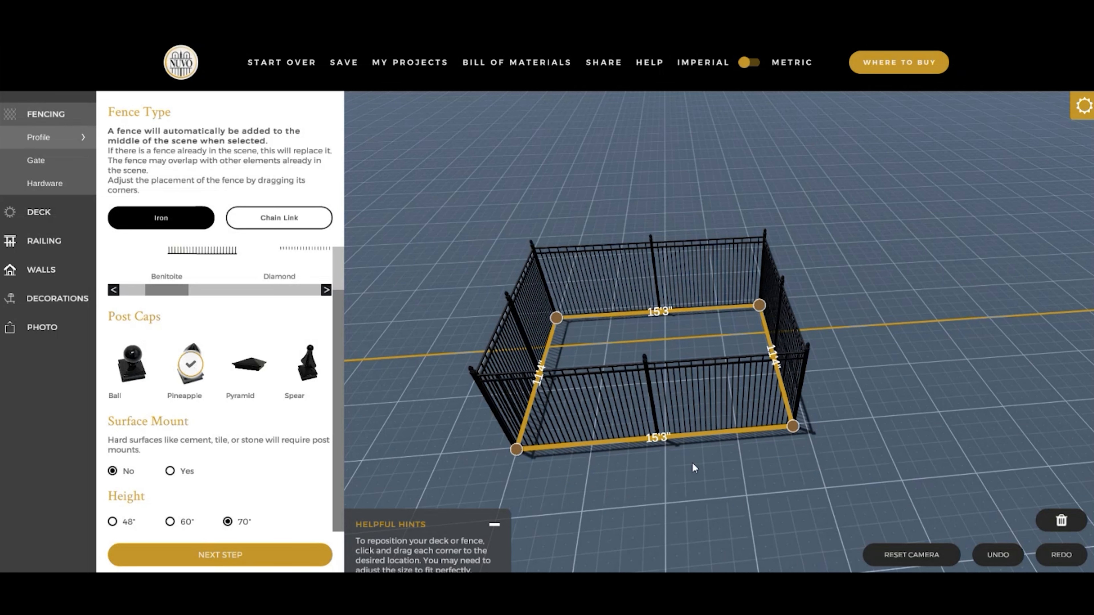
- Set the front fence edge to 10 feet 0 inches, keeping corner A stationary
{"action": "scroll", "coordinate": [747, 474], "scroll_direction": "down", "scroll_amount": 2}
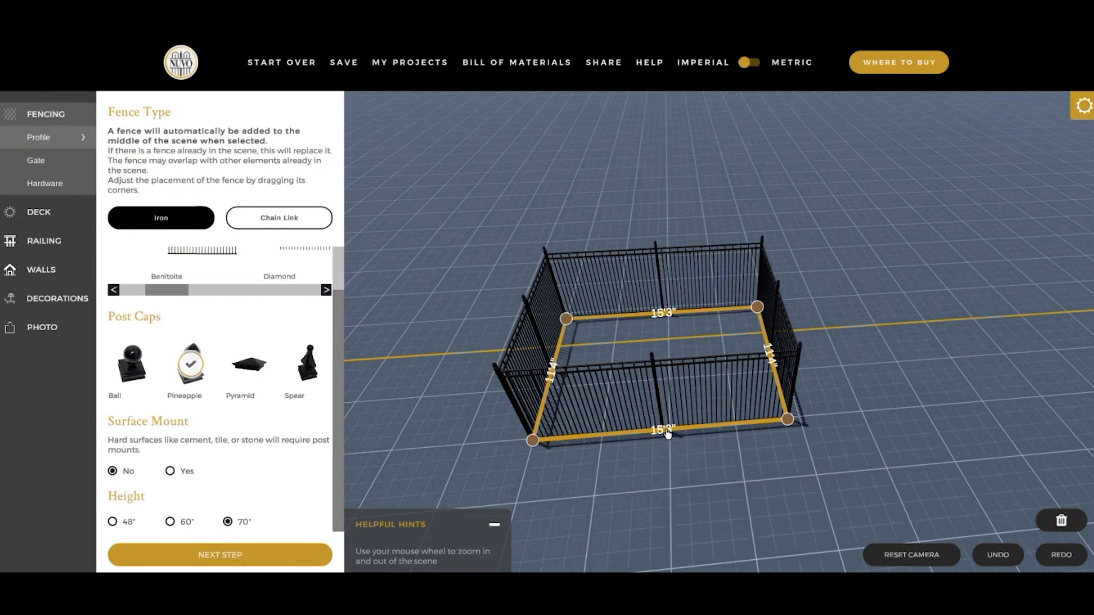
{"action": "left_click", "coordinate": [668, 434]}
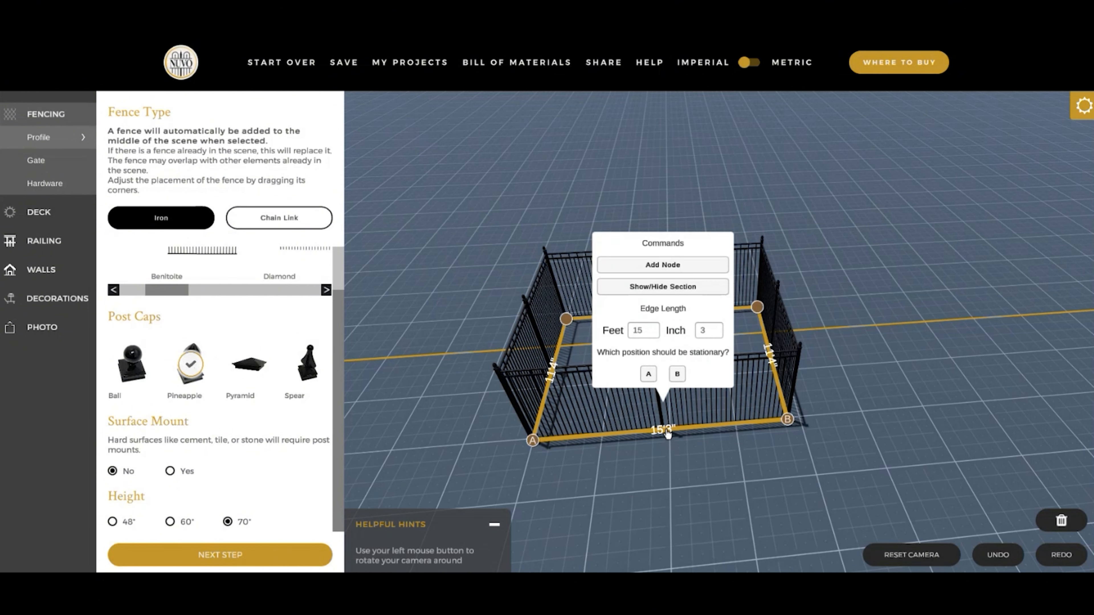
{"action": "left_click", "coordinate": [653, 336]}
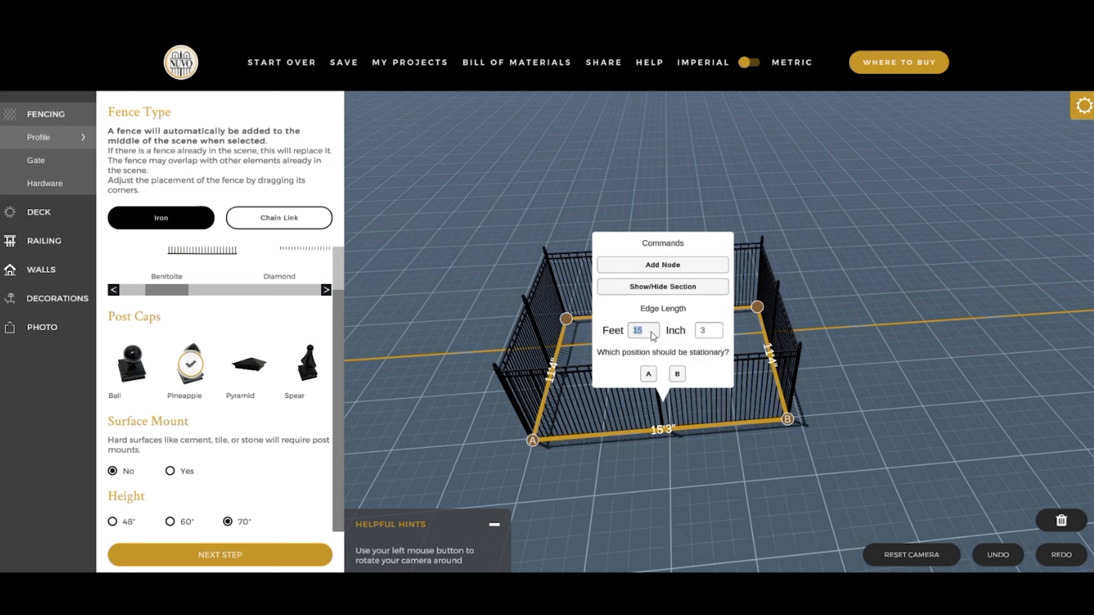
{"action": "type", "text": "10"}
{"action": "left_click", "coordinate": [718, 331]}
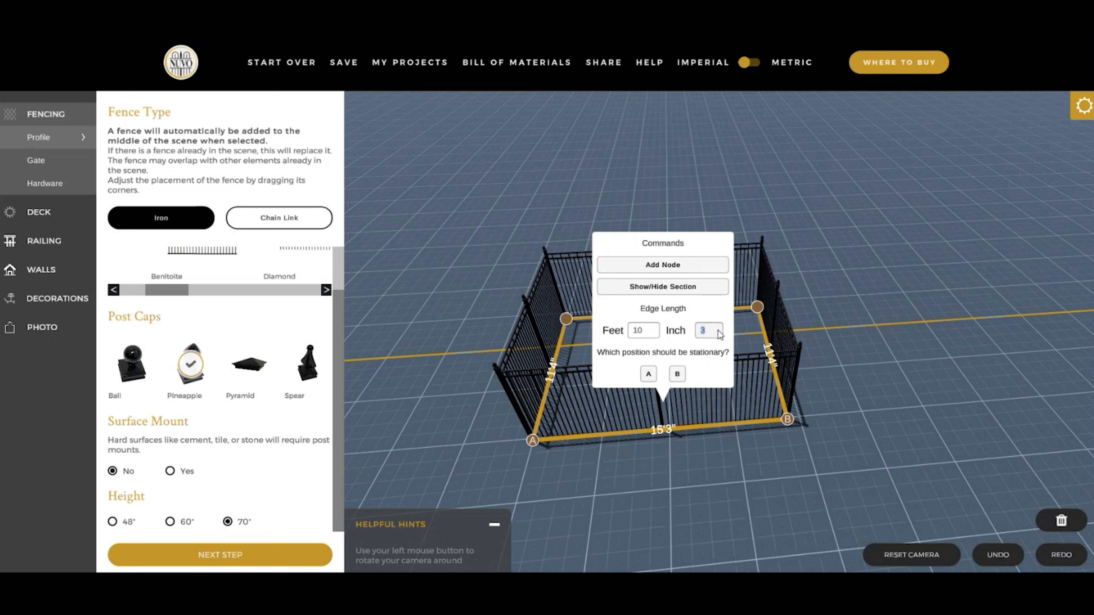
{"action": "type", "text": "0"}
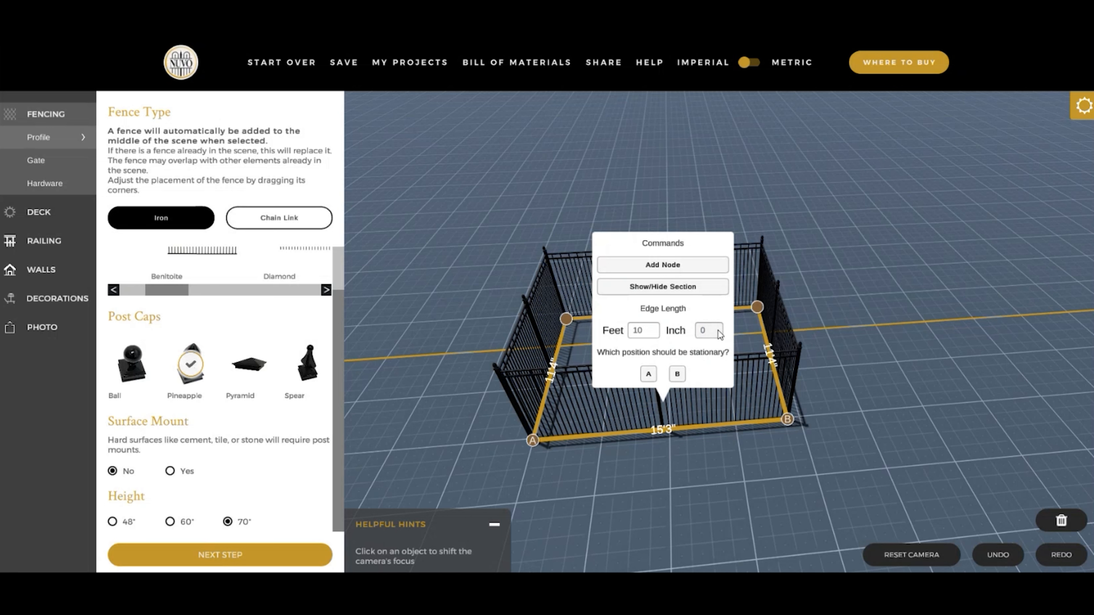
{"action": "left_click", "coordinate": [649, 374]}
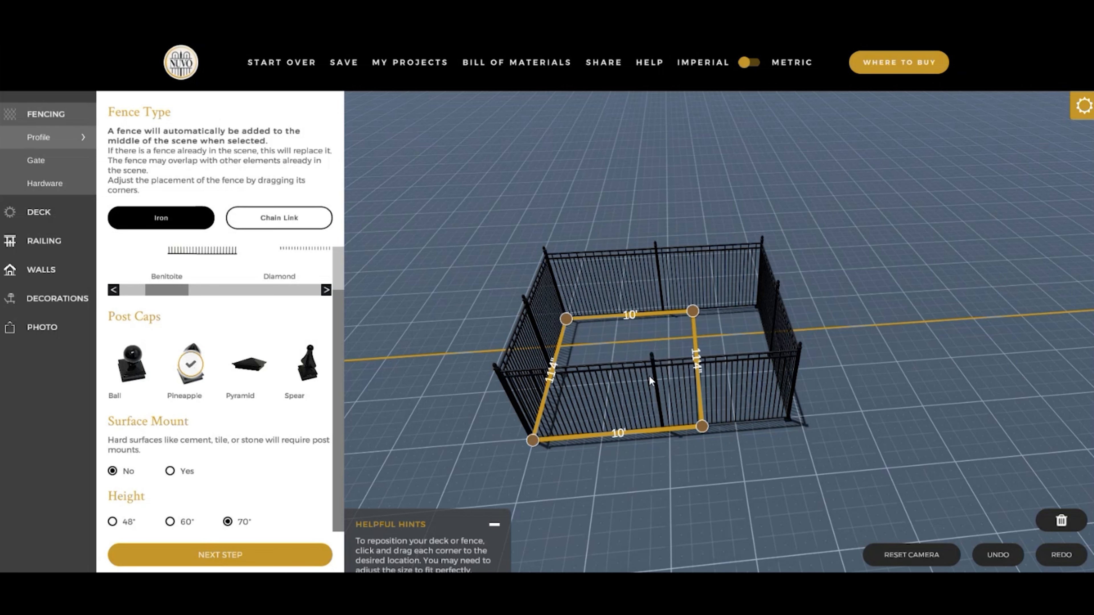
- Hide the 11'4" fence section between the back and right corners, and deselect the fence
{"action": "left_click_drag", "start_coordinate": [823, 487], "coordinate": [773, 489]}
{"action": "left_click_drag", "start_coordinate": [662, 491], "coordinate": [845, 364]}
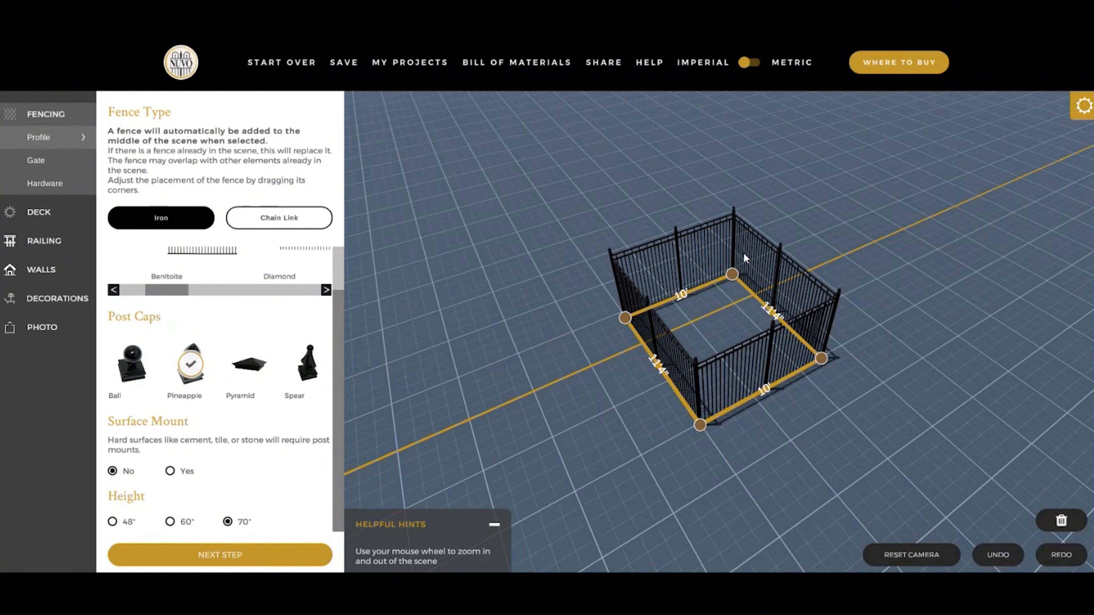
{"action": "left_click", "coordinate": [773, 317]}
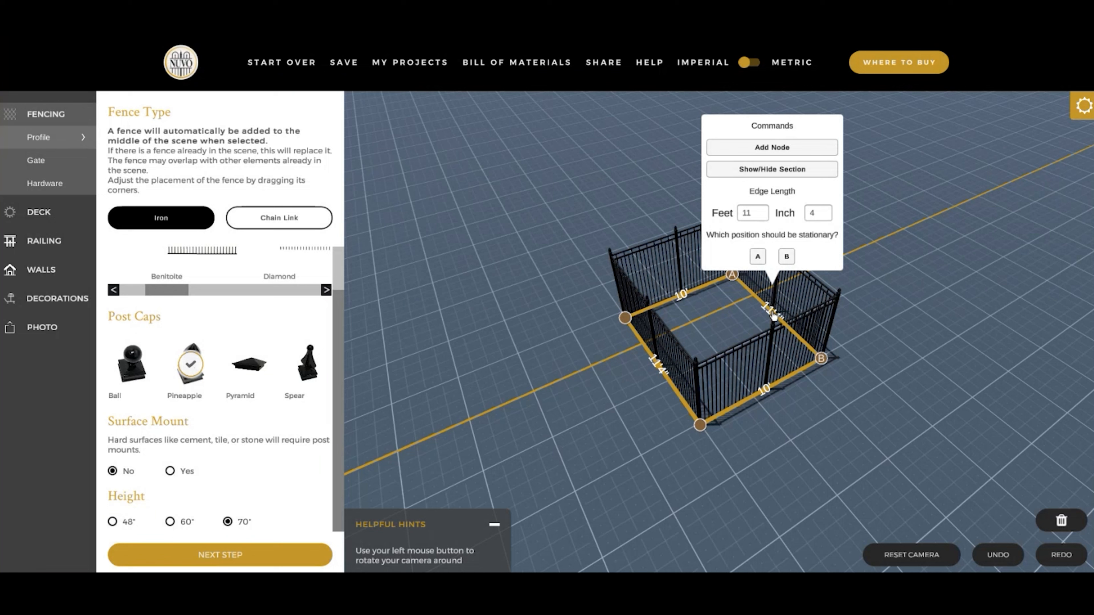
{"action": "left_click", "coordinate": [794, 172]}
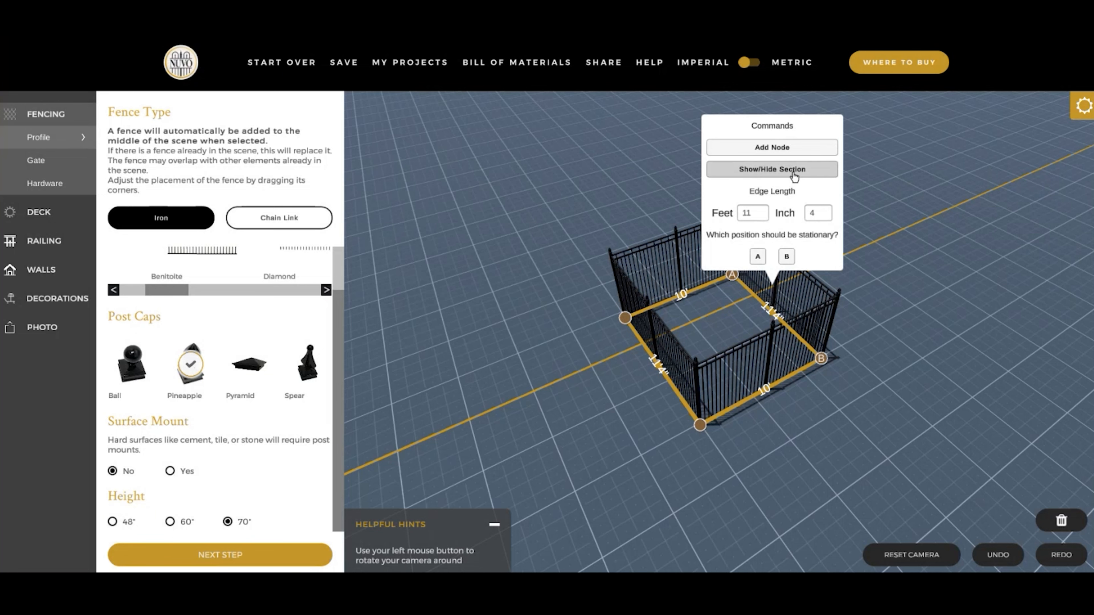
{"action": "left_click", "coordinate": [926, 307]}
{"action": "left_click_drag", "start_coordinate": [740, 468], "coordinate": [766, 476]}
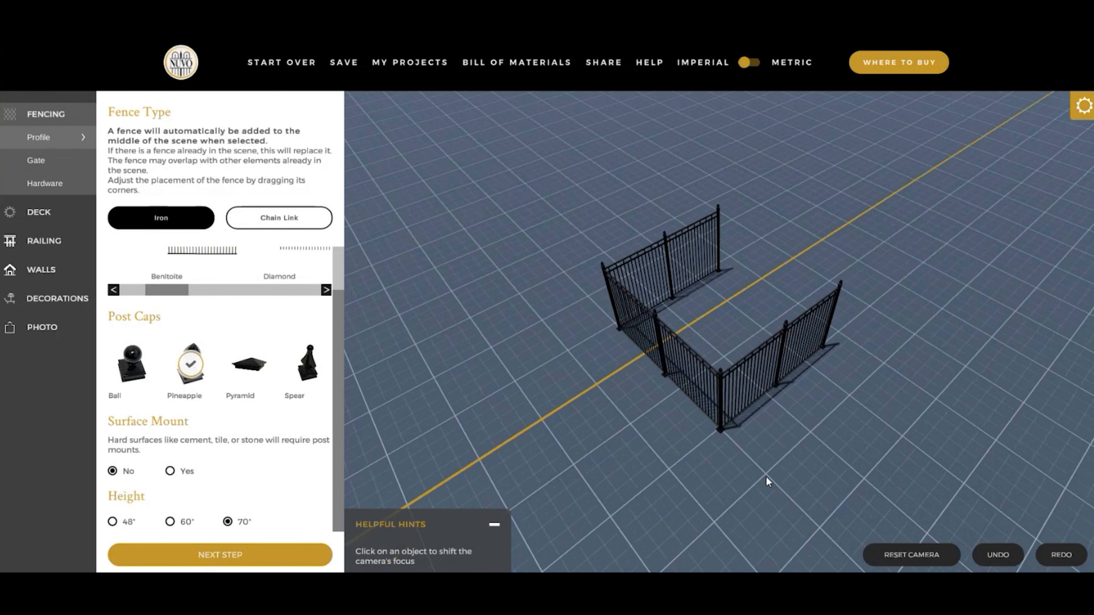
- Show the hidden 11'4" fence section again and deselect the fence
{"action": "left_click", "coordinate": [734, 353]}
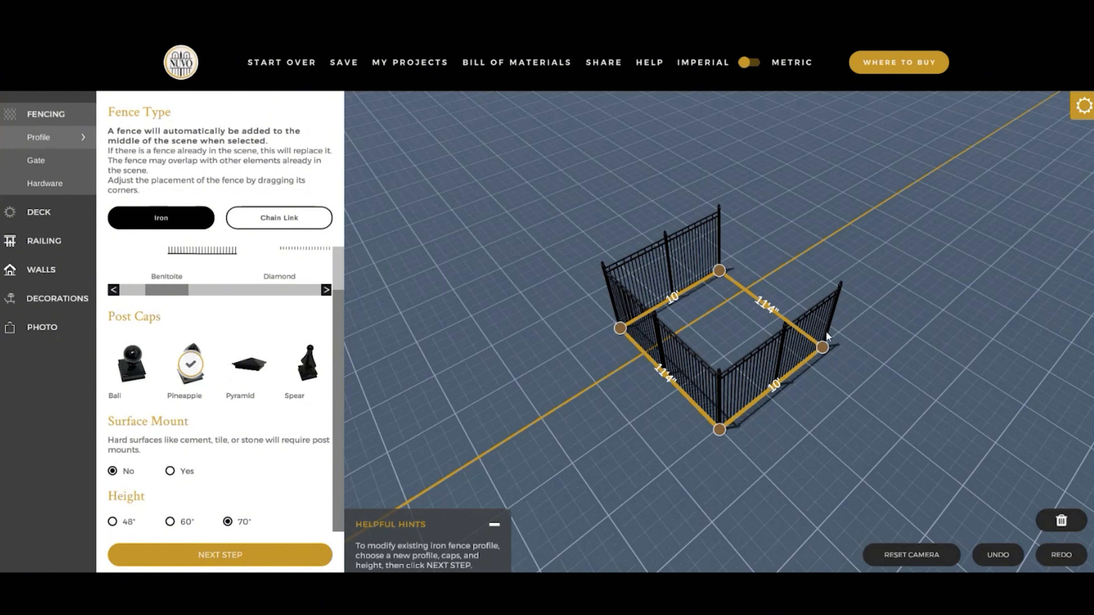
{"action": "left_click", "coordinate": [773, 312]}
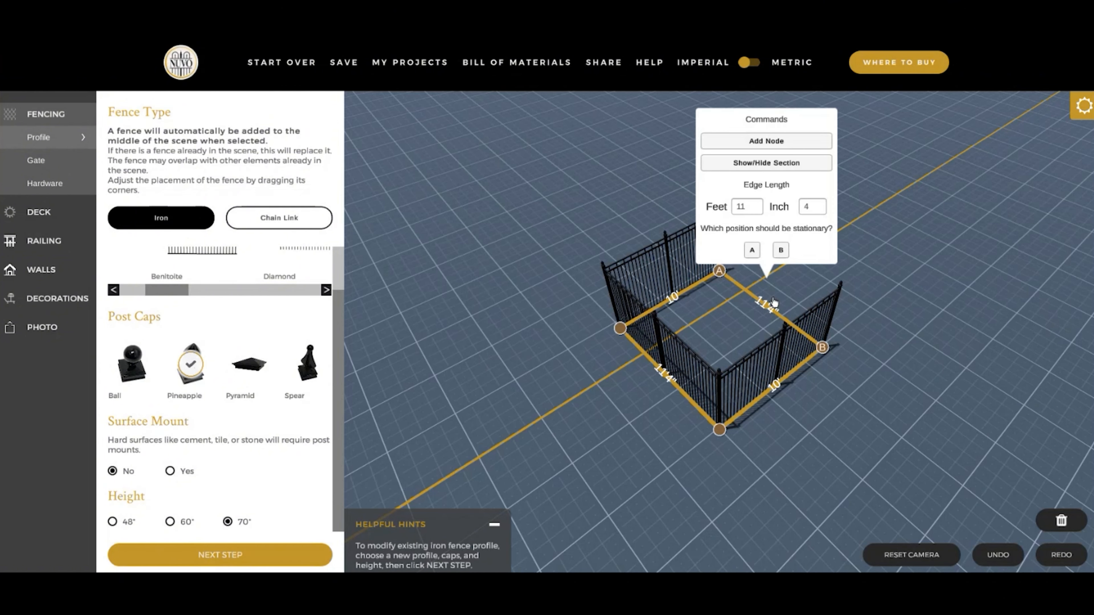
{"action": "left_click", "coordinate": [775, 164]}
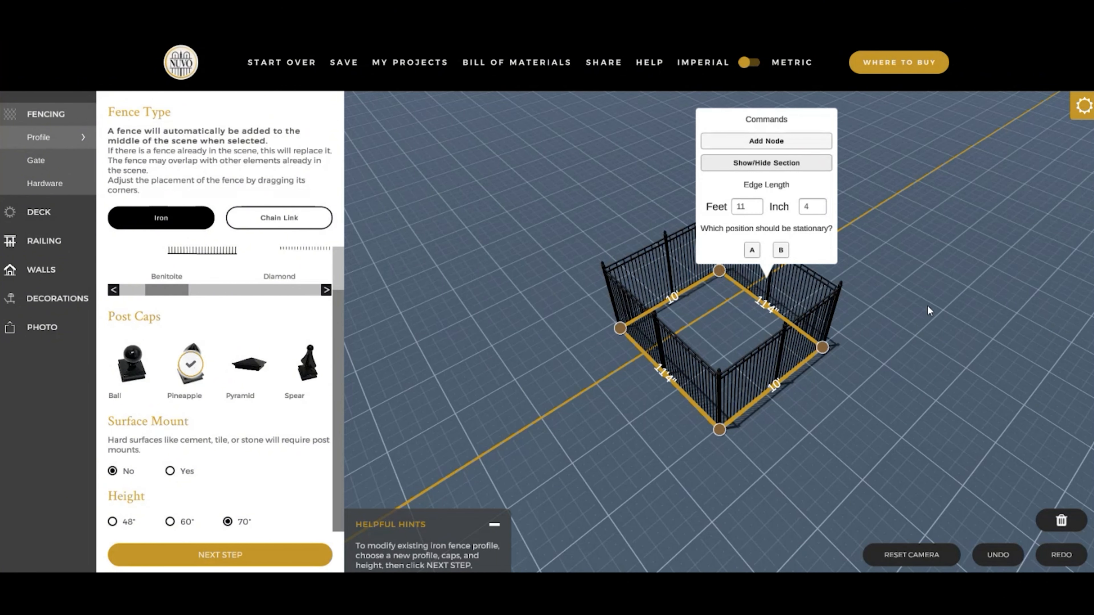
{"action": "left_click", "coordinate": [952, 308]}
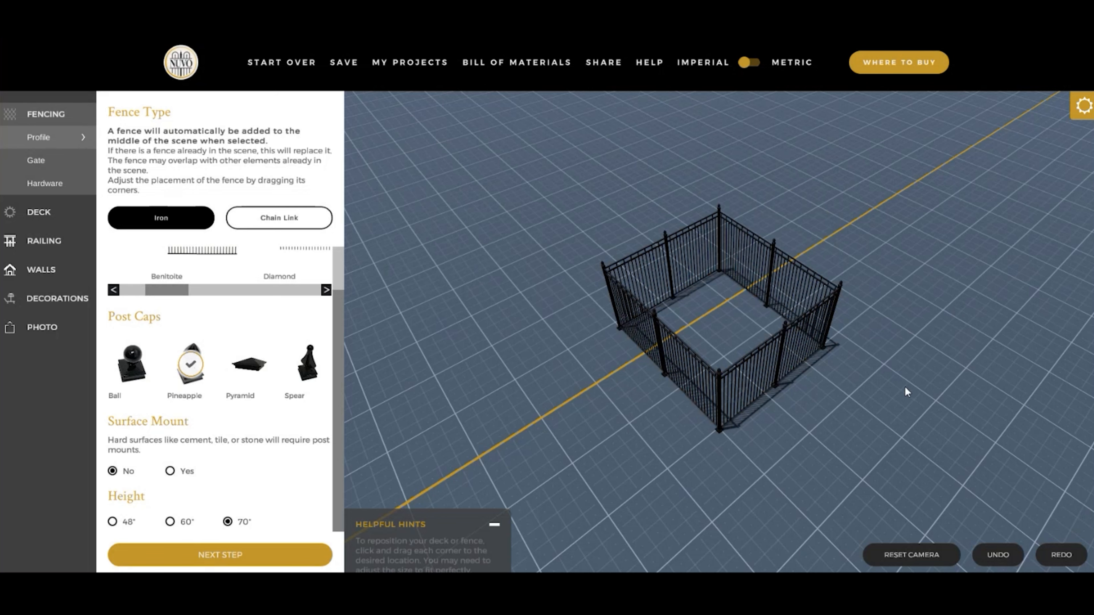
- Enlarge the fence to about 20'8" by 12'3" by pulling out its front right corner, and deselect it
{"action": "left_click_drag", "start_coordinate": [892, 390], "coordinate": [810, 393]}
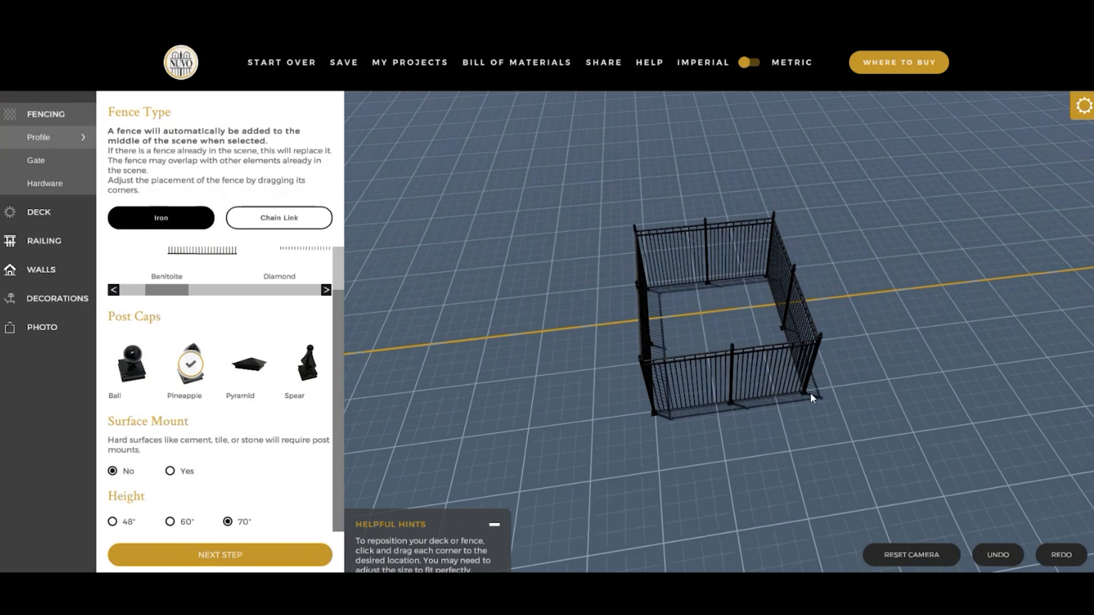
{"action": "left_click", "coordinate": [792, 383]}
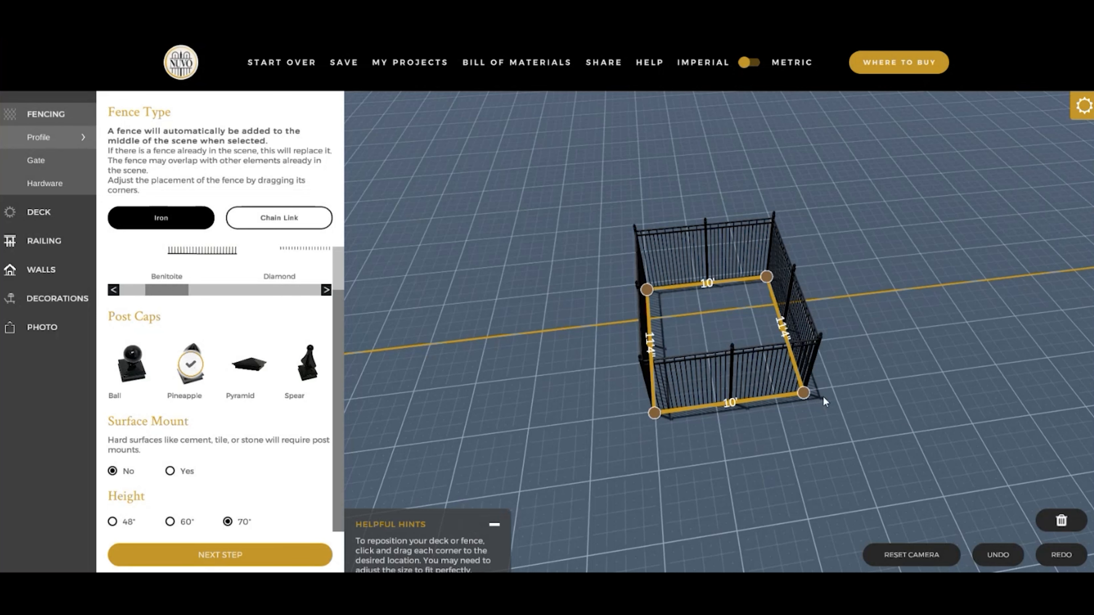
{"action": "left_click_drag", "start_coordinate": [804, 395], "coordinate": [959, 384]}
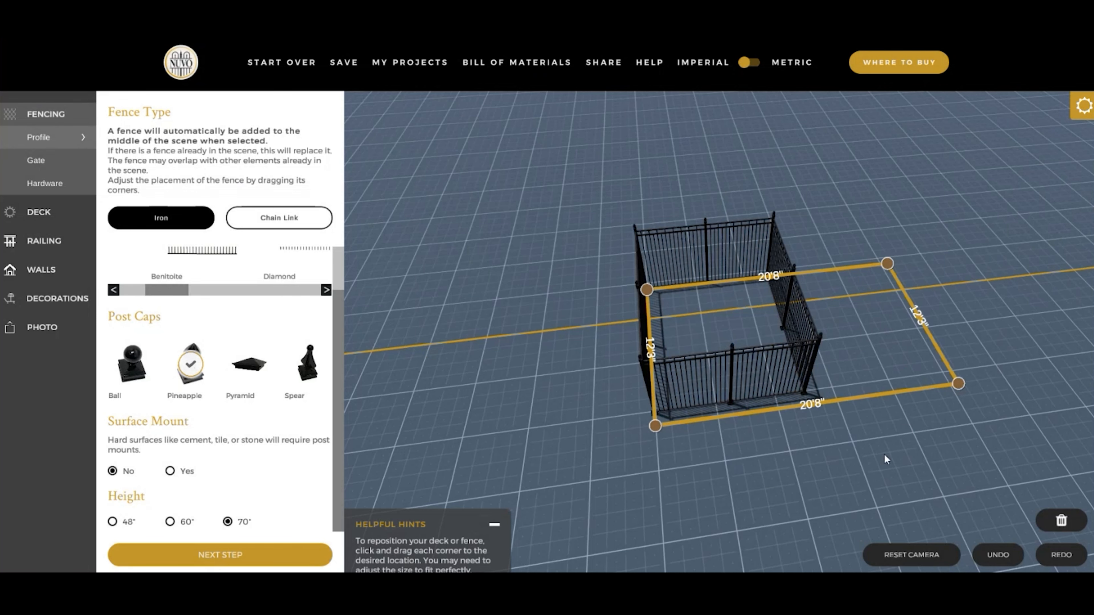
{"action": "left_click", "coordinate": [819, 476]}
- Notch the fence's front right corner and enlarge the notch to about 7'8" by 7'11"
{"action": "left_click", "coordinate": [773, 360]}
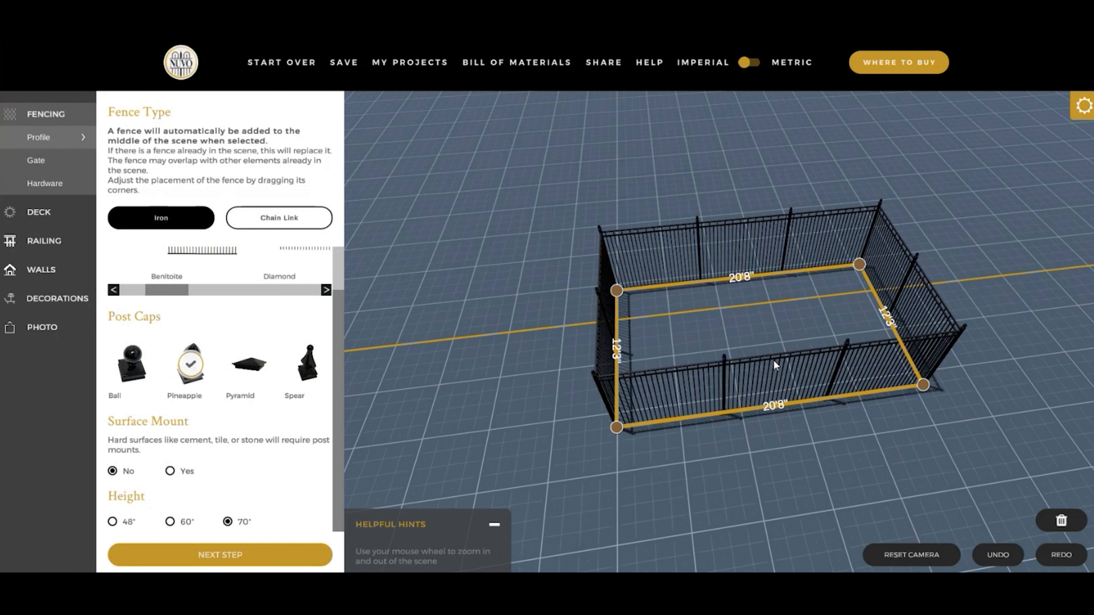
{"action": "left_click_drag", "start_coordinate": [773, 360], "coordinate": [879, 415]}
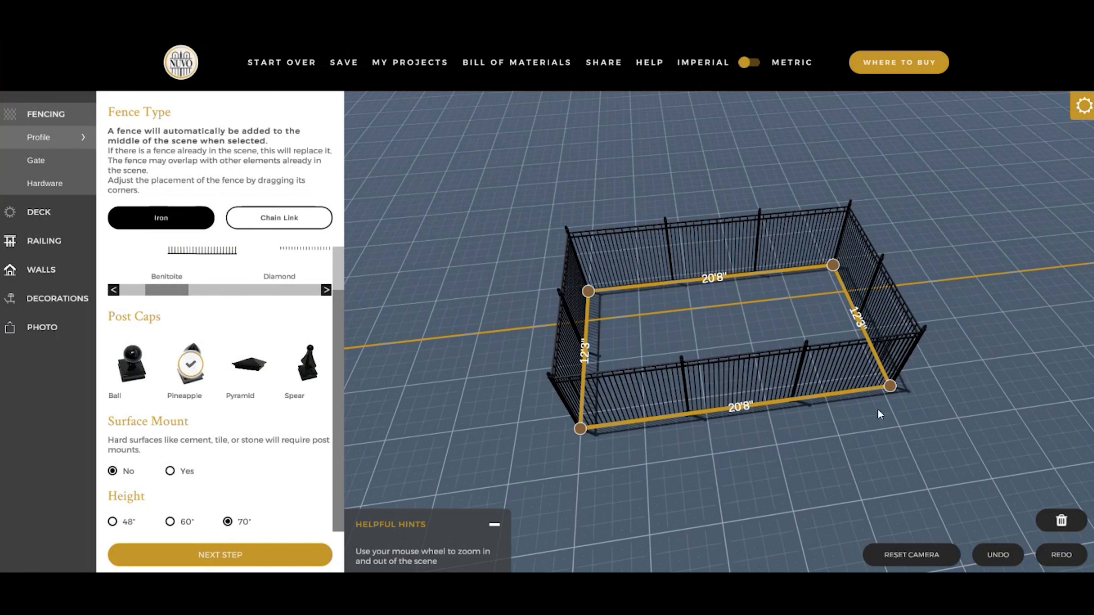
{"action": "left_click", "coordinate": [890, 388]}
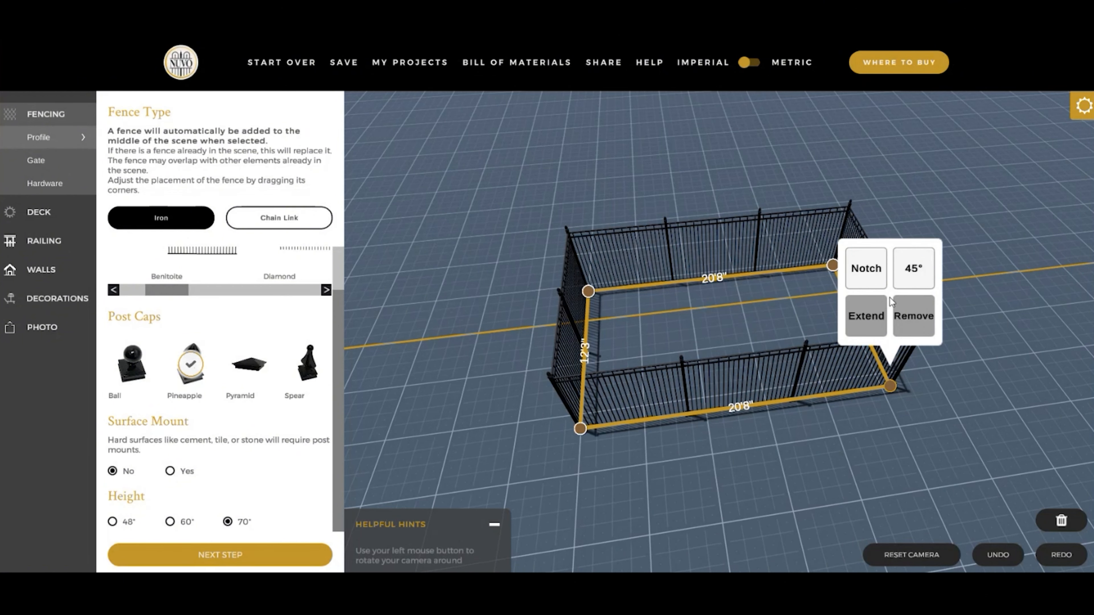
{"action": "left_click", "coordinate": [870, 275]}
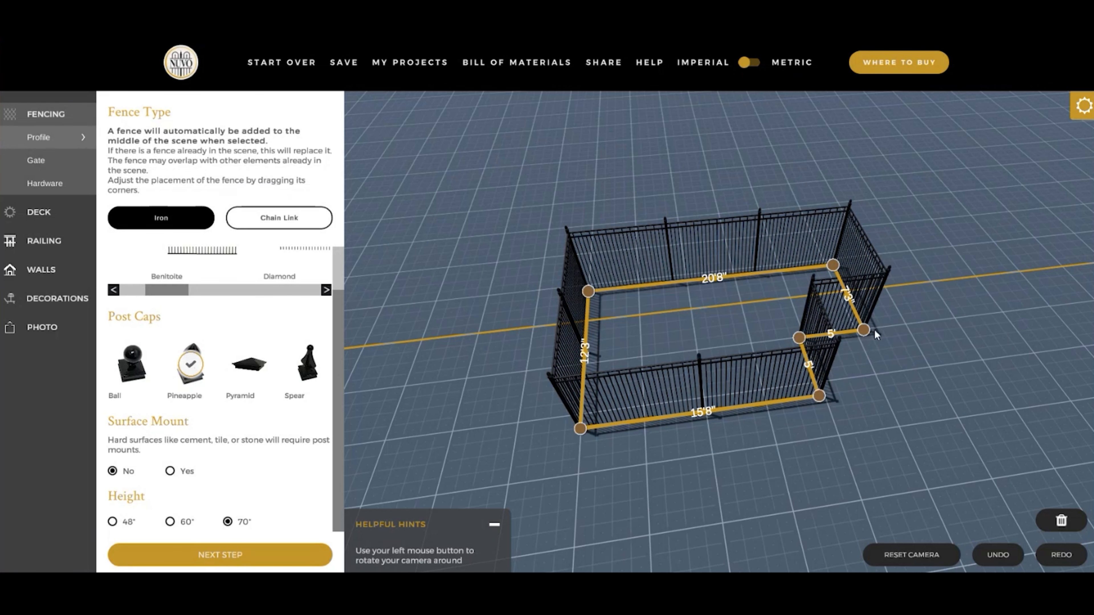
{"action": "left_click_drag", "start_coordinate": [893, 433], "coordinate": [834, 441]}
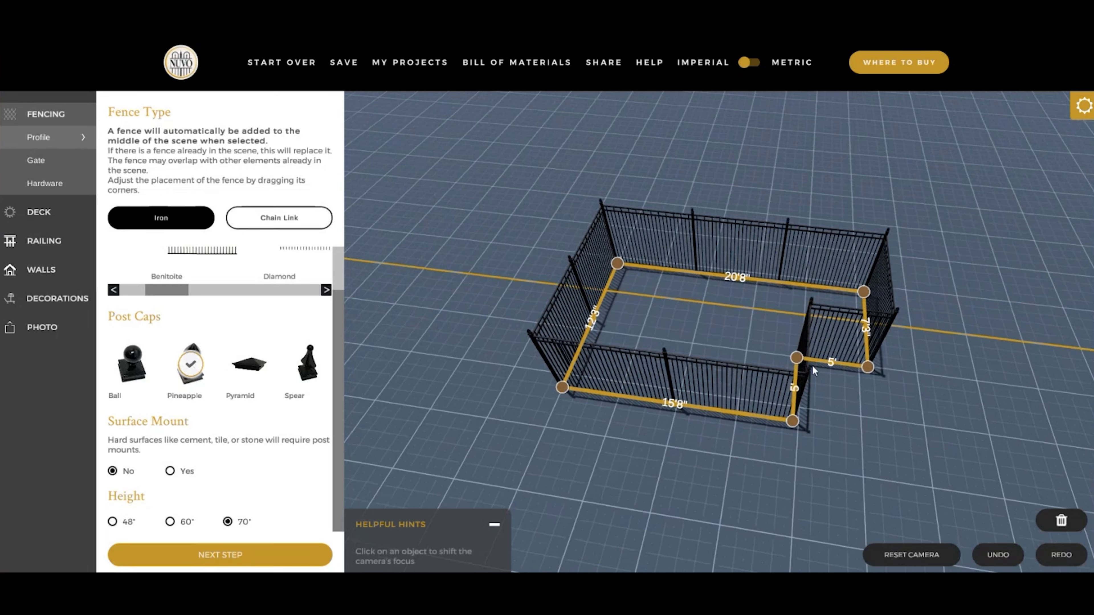
{"action": "left_click_drag", "start_coordinate": [796, 369], "coordinate": [748, 451]}
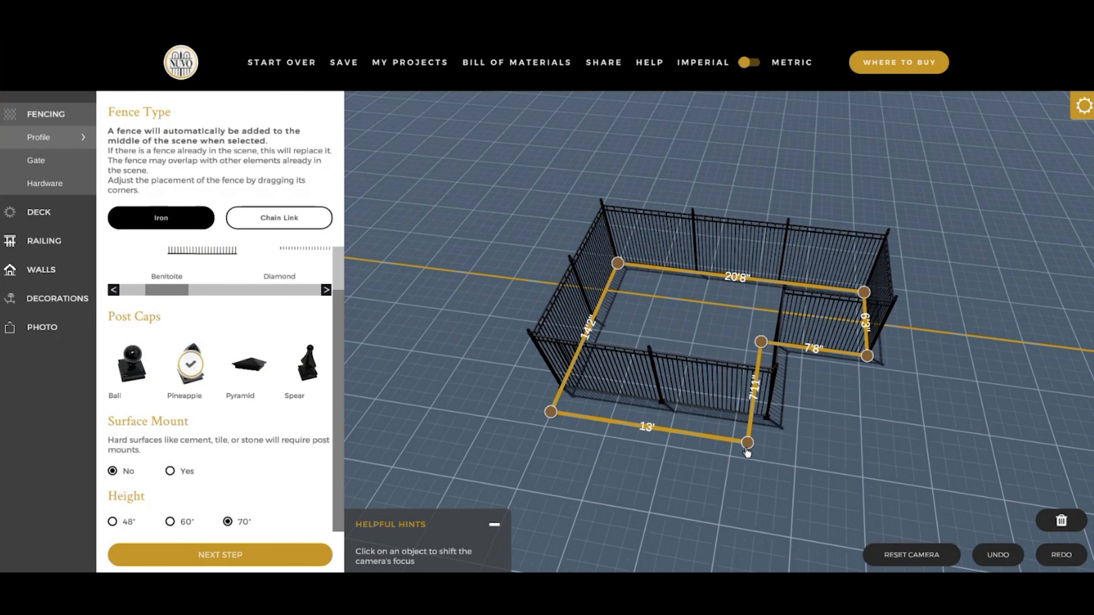
- Cut the notch's front outer corner at 45° and pull the angled section out to about 5'11" long, then deselect the fence
{"action": "left_click_drag", "start_coordinate": [760, 491], "coordinate": [789, 487]}
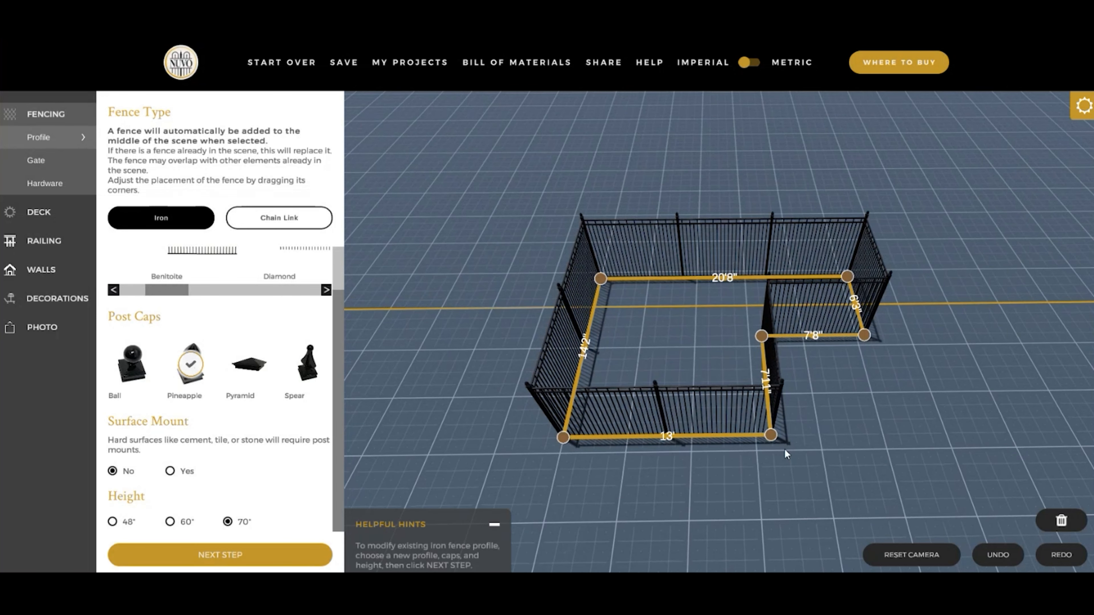
{"action": "left_click", "coordinate": [773, 439]}
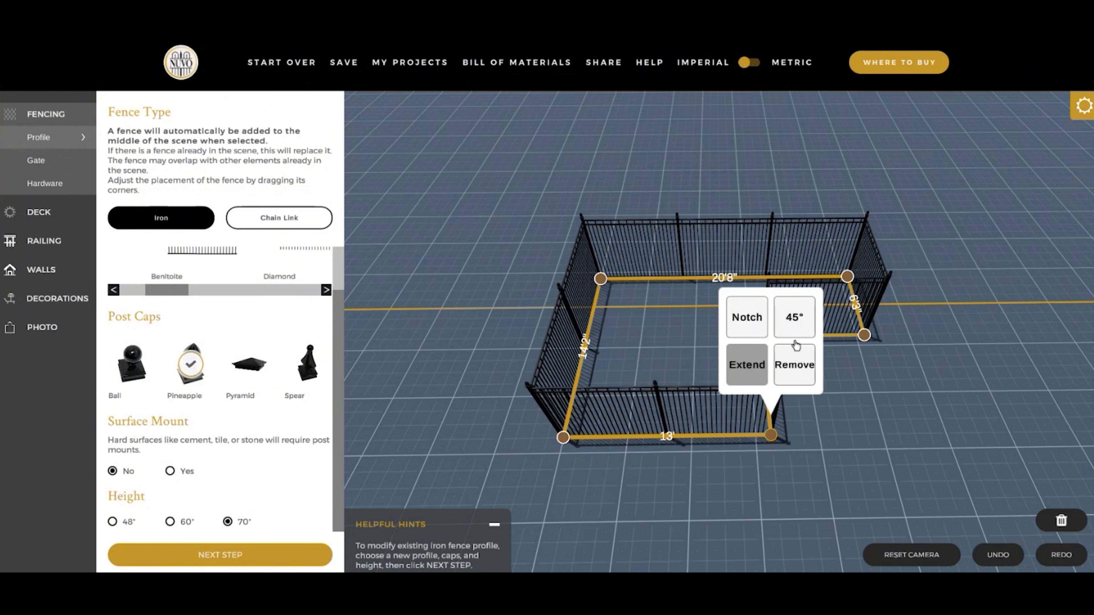
{"action": "left_click", "coordinate": [795, 318]}
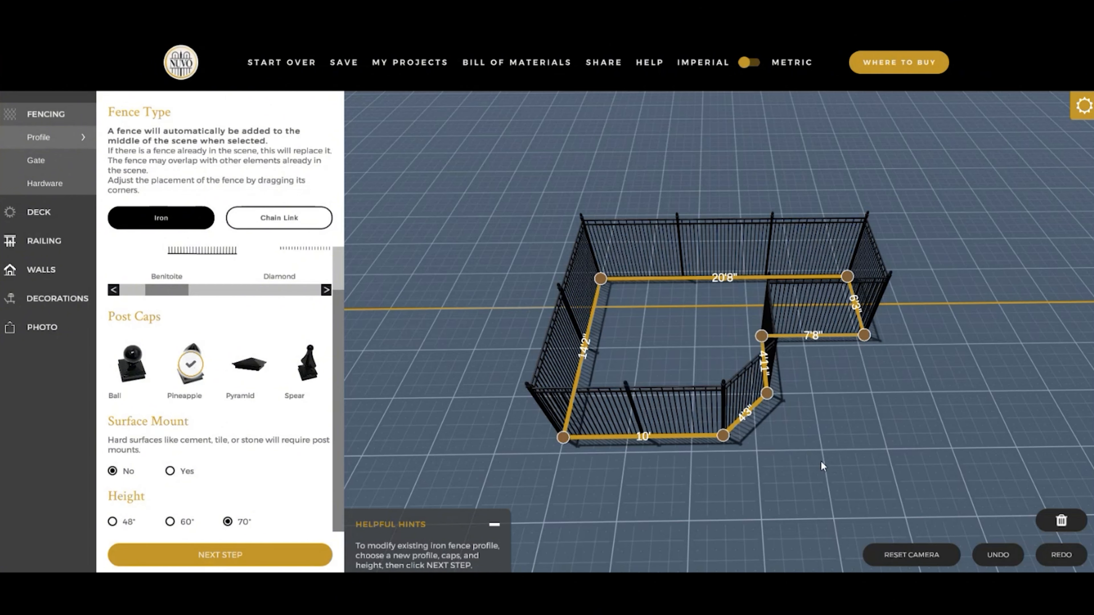
{"action": "left_click_drag", "start_coordinate": [809, 461], "coordinate": [594, 443]}
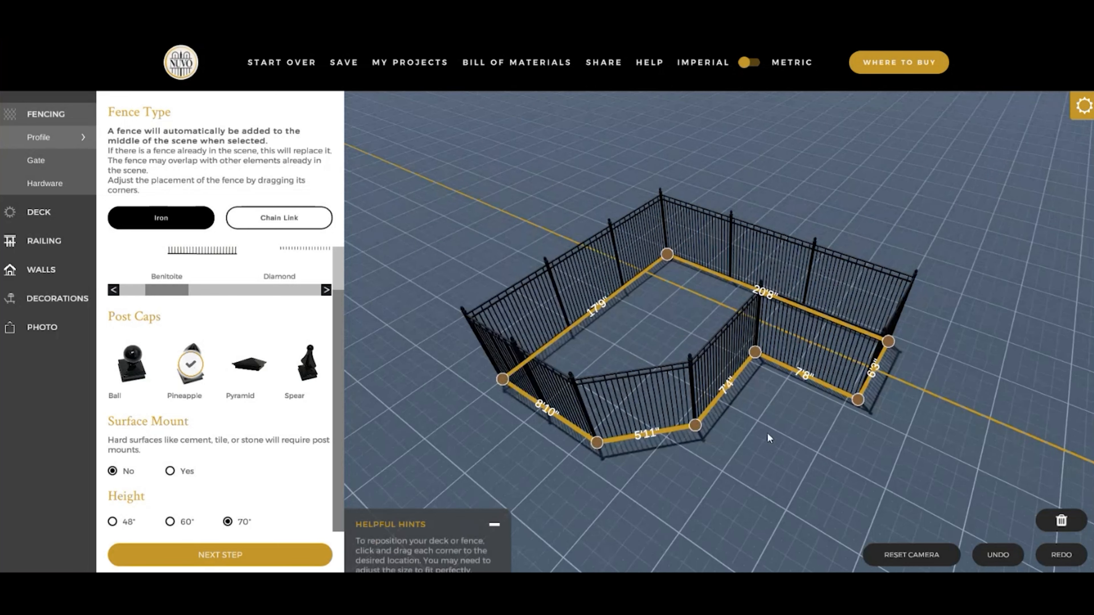
{"action": "left_click", "coordinate": [725, 488]}
- Shrink the notch's sides to about 5' and 2'8", and shift the back corner so the long back side is about 21'9"
{"action": "scroll", "coordinate": [725, 487], "scroll_direction": "down", "scroll_amount": 4}
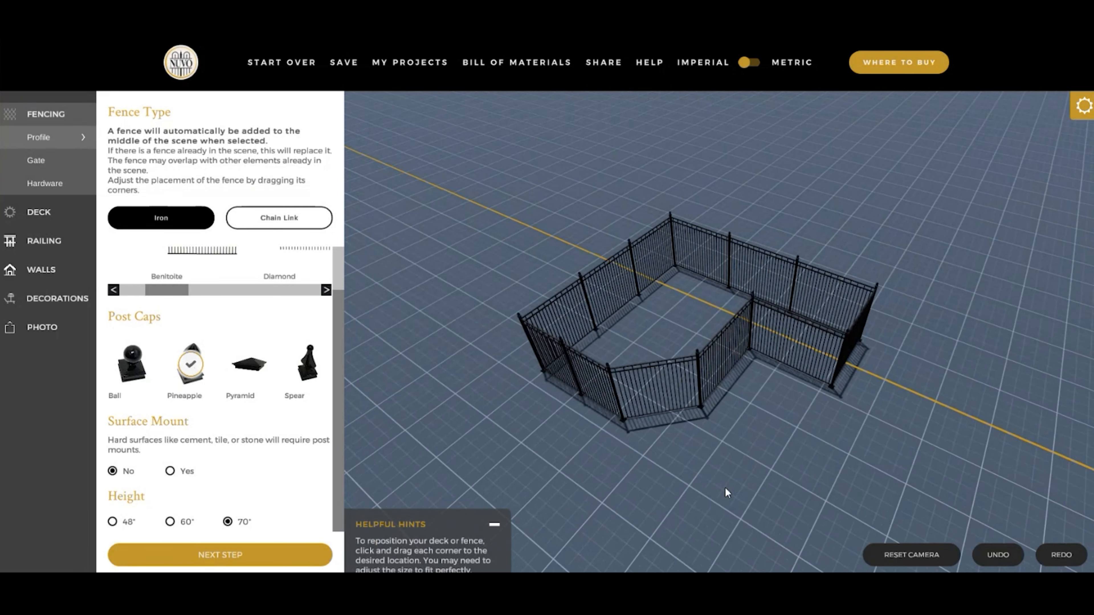
{"action": "left_click_drag", "start_coordinate": [635, 451], "coordinate": [819, 453]}
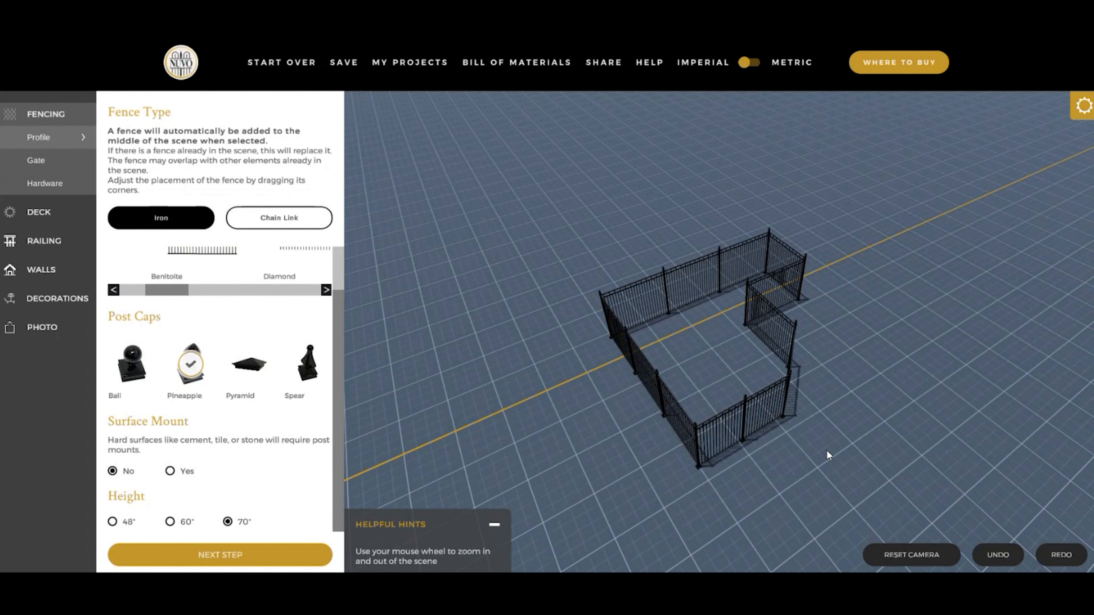
{"action": "left_click_drag", "start_coordinate": [826, 449], "coordinate": [901, 434]}
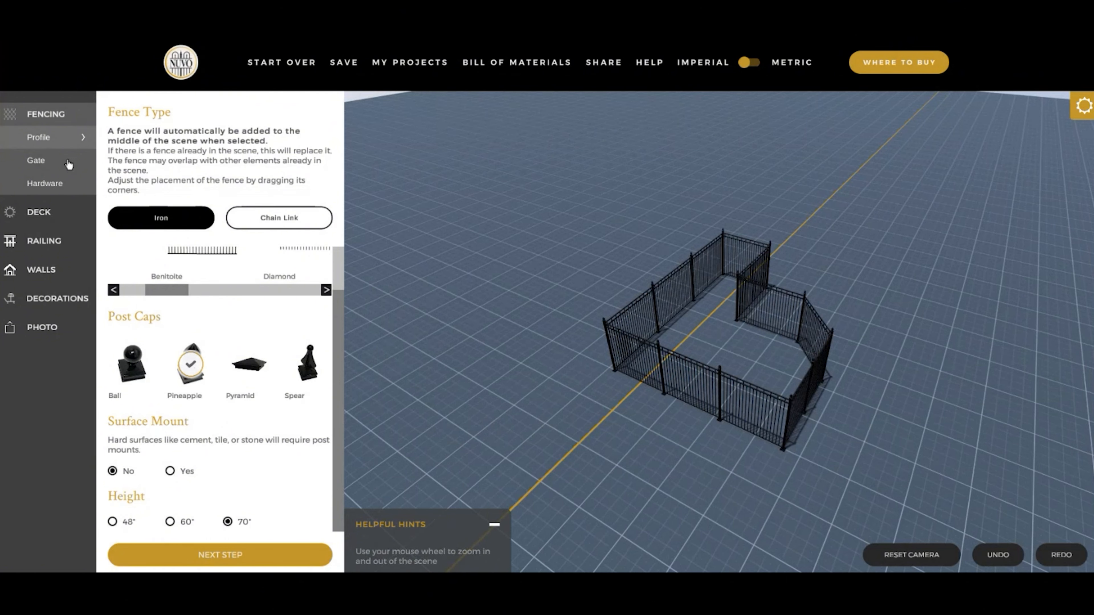
{"action": "left_click", "coordinate": [781, 320]}
{"action": "left_click_drag", "start_coordinate": [874, 368], "coordinate": [785, 337]}
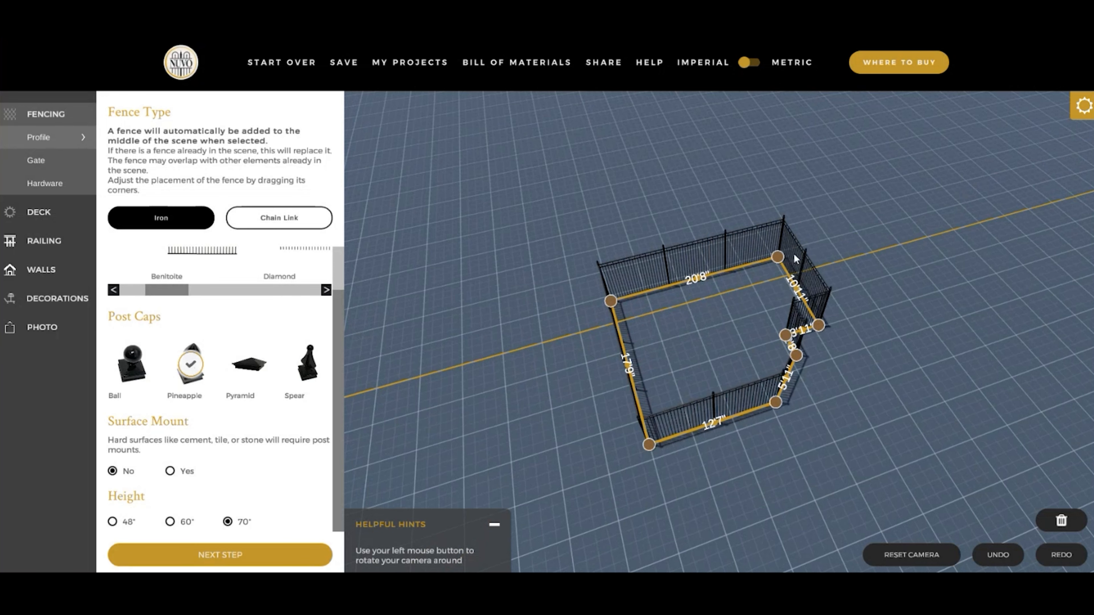
{"action": "left_click_drag", "start_coordinate": [779, 257], "coordinate": [799, 276]}
{"action": "left_click", "coordinate": [707, 503]}
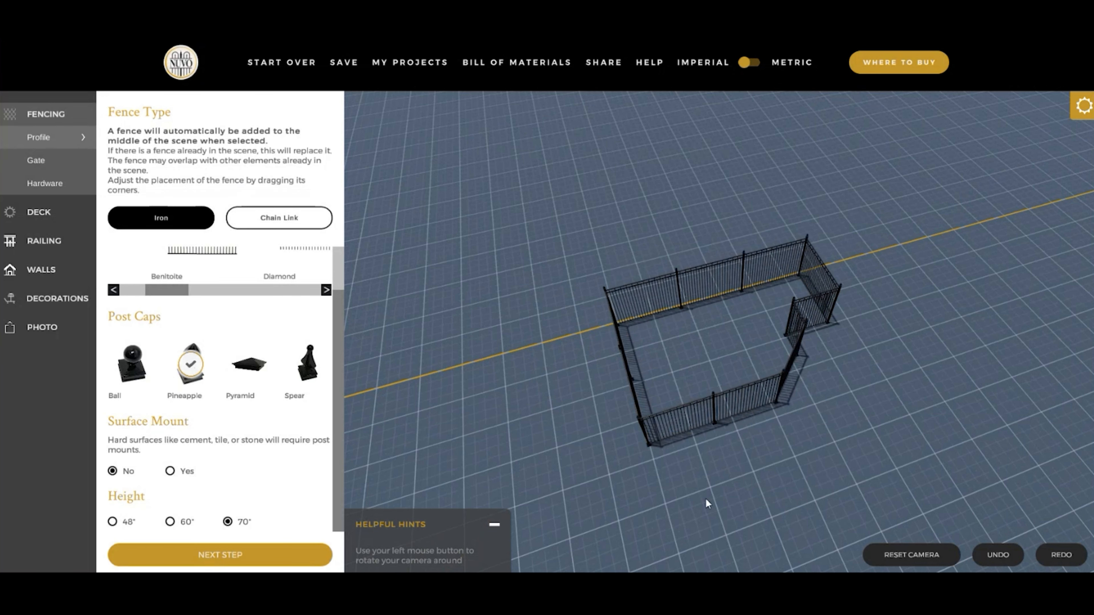
- Add a Benitoite Gate 48" X 70" to the middle of the 14'2" fence side
{"action": "left_click_drag", "start_coordinate": [707, 503], "coordinate": [775, 468]}
{"action": "left_click", "coordinate": [75, 166]}
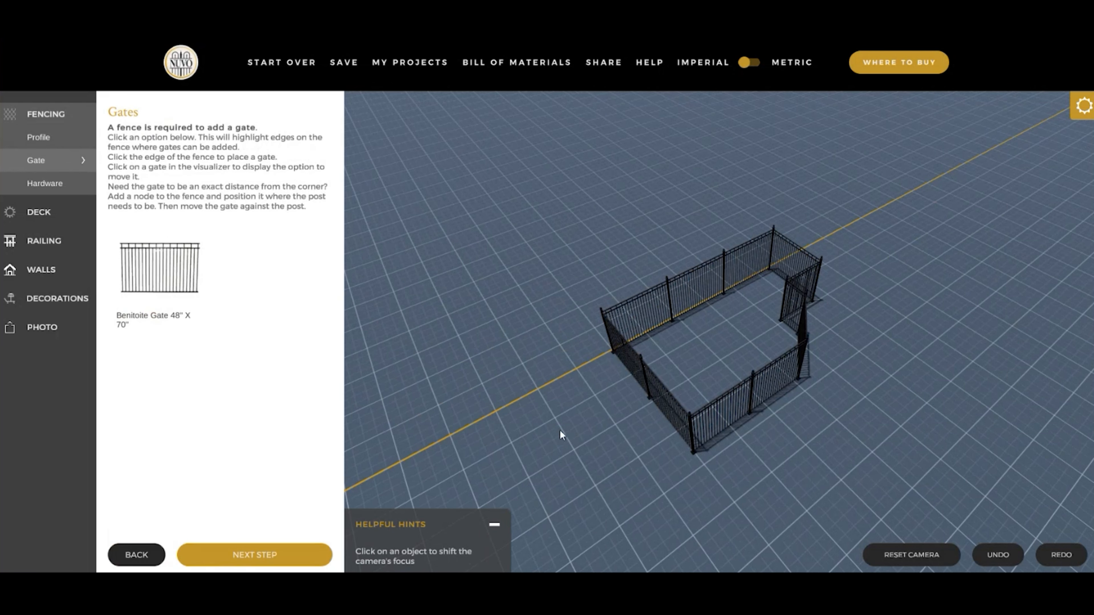
{"action": "left_click_drag", "start_coordinate": [634, 452], "coordinate": [701, 418]}
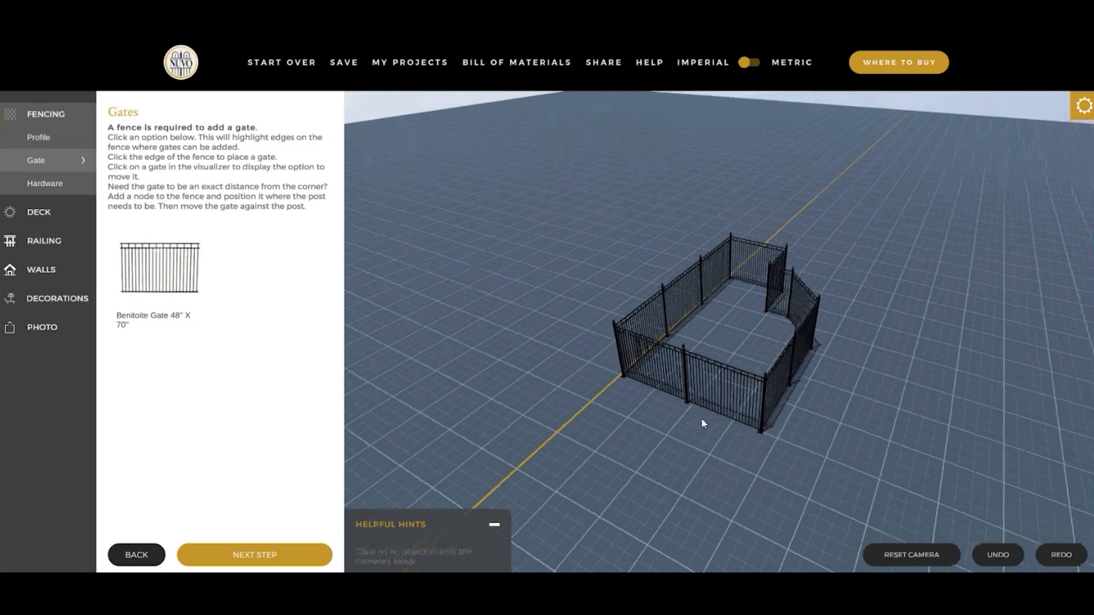
{"action": "left_click", "coordinate": [162, 272]}
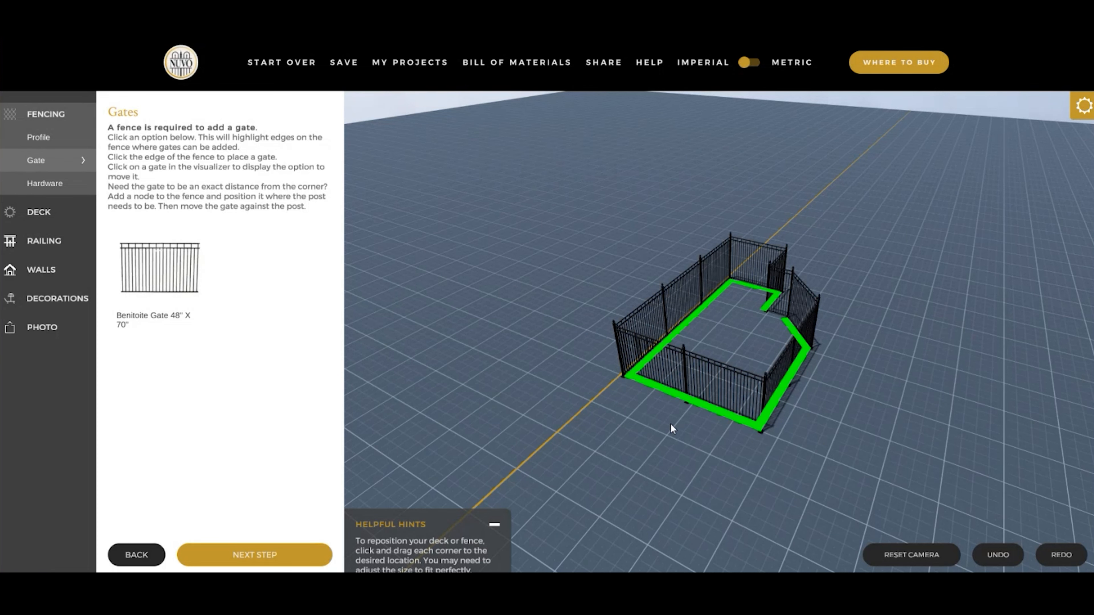
{"action": "left_click", "coordinate": [688, 400]}
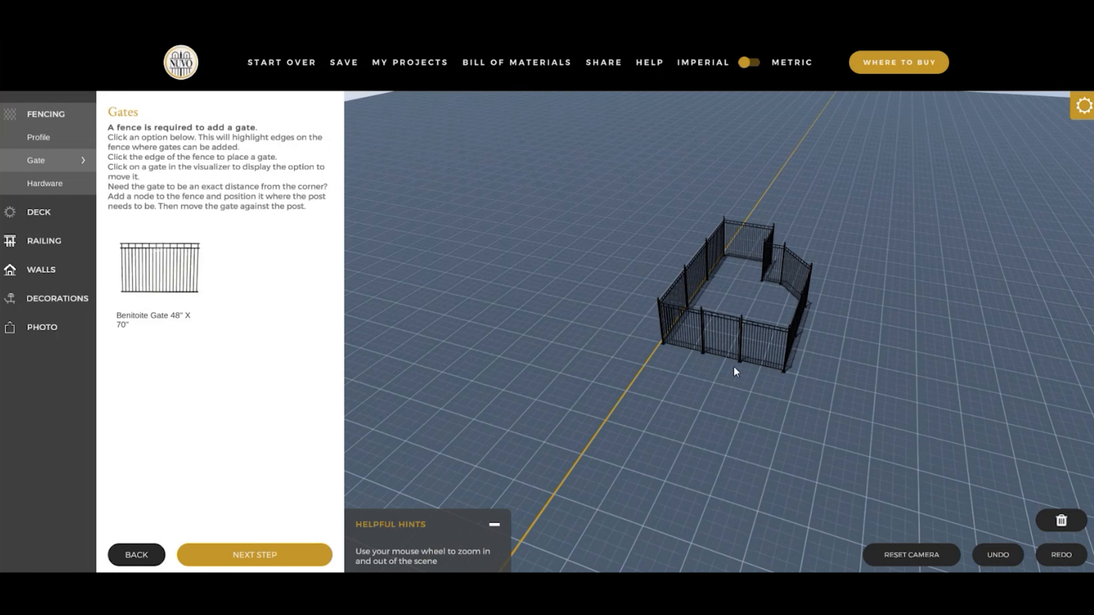
- Move the gate along its fence side close to the front right corner, and deselect it
{"action": "scroll", "coordinate": [737, 376], "scroll_direction": "up", "scroll_amount": 2}
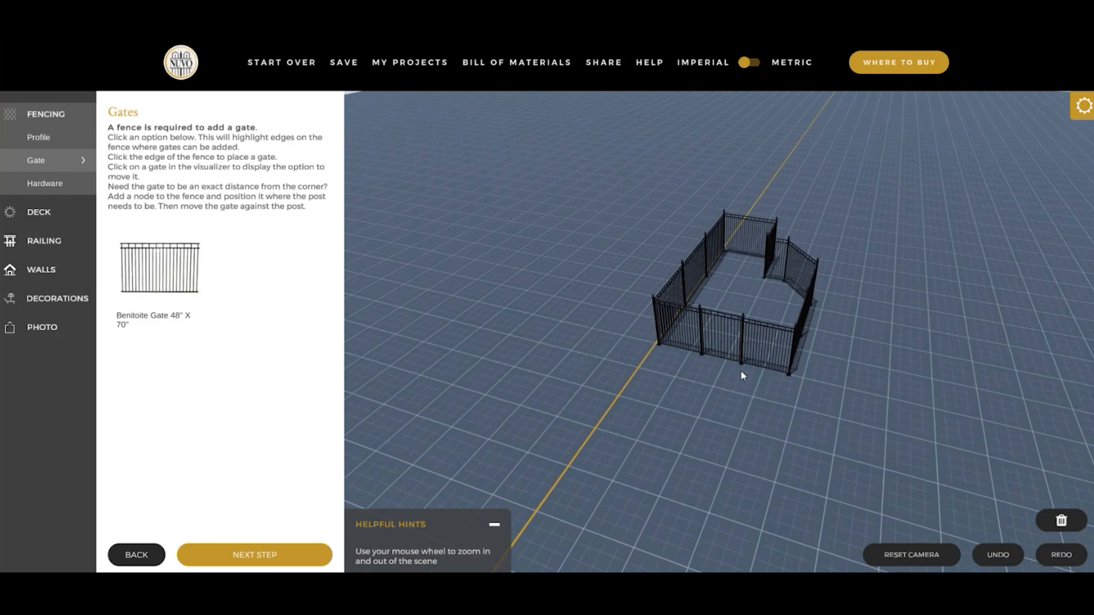
{"action": "left_click", "coordinate": [724, 336]}
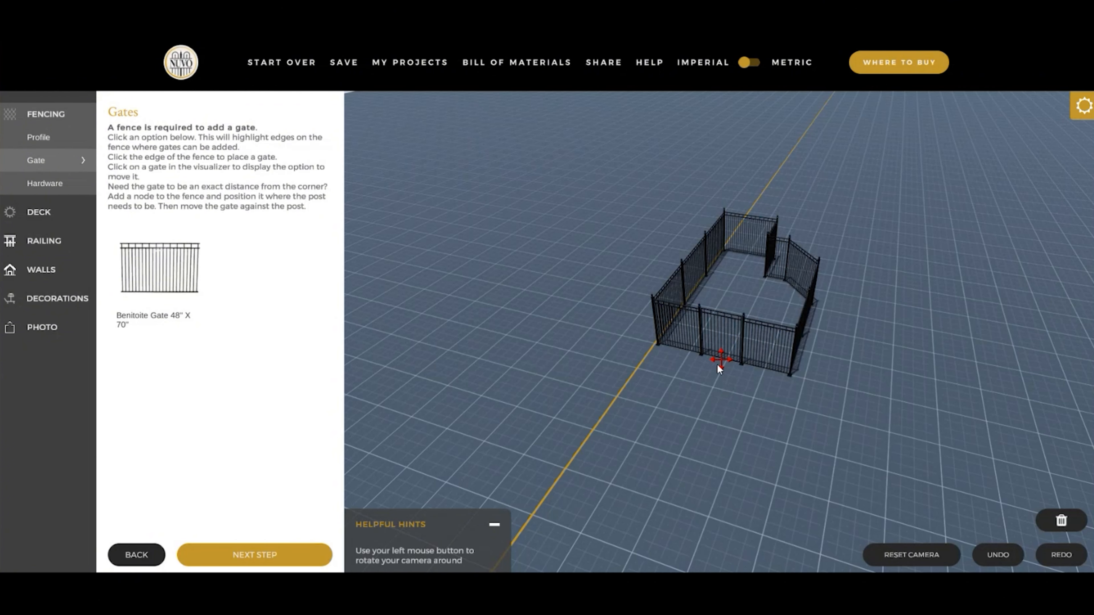
{"action": "left_click_drag", "start_coordinate": [721, 359], "coordinate": [755, 367]}
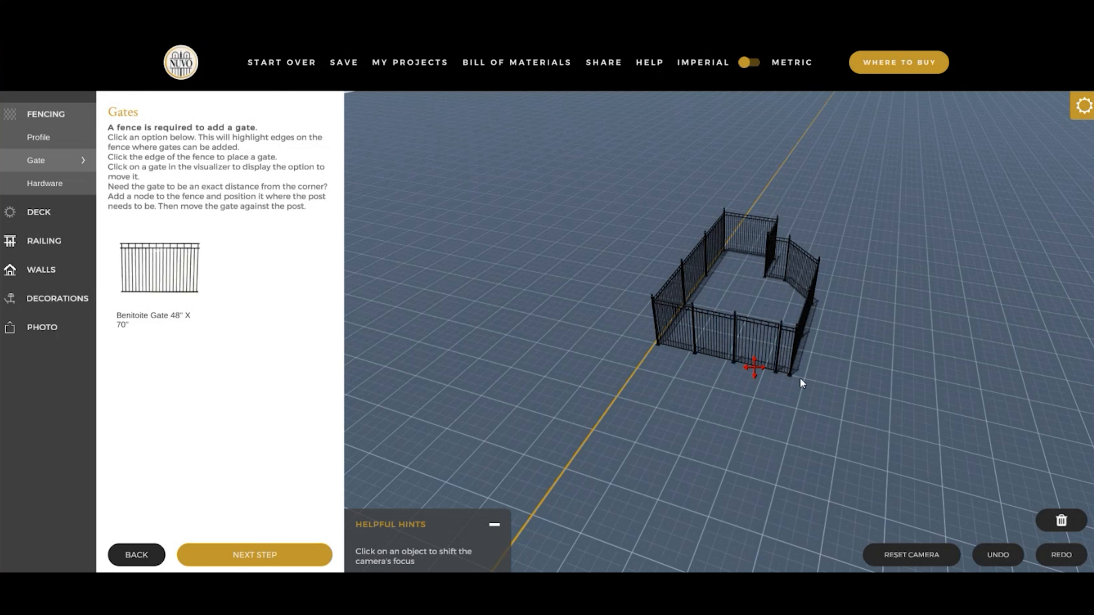
{"action": "left_click", "coordinate": [724, 406]}
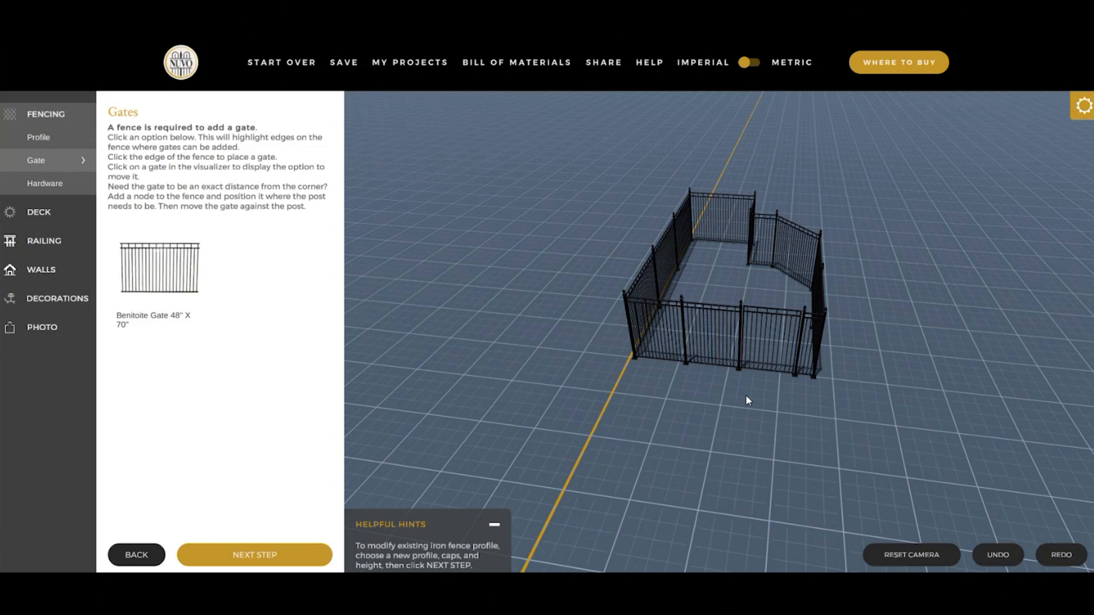
- Delete the gate from the front fence side
{"action": "left_click", "coordinate": [761, 357]}
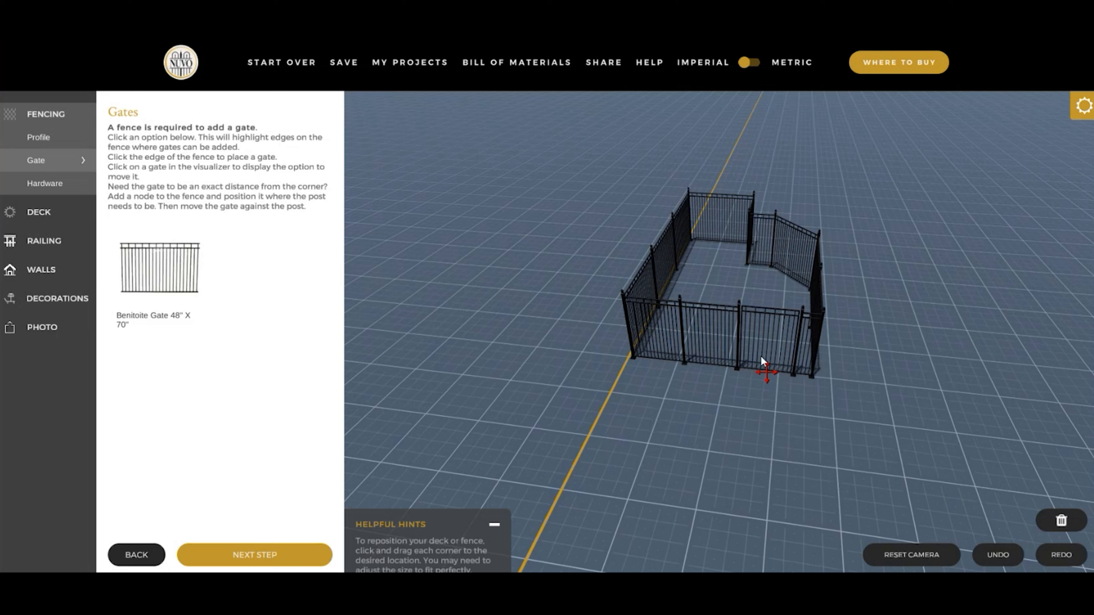
{"action": "left_click", "coordinate": [1062, 523]}
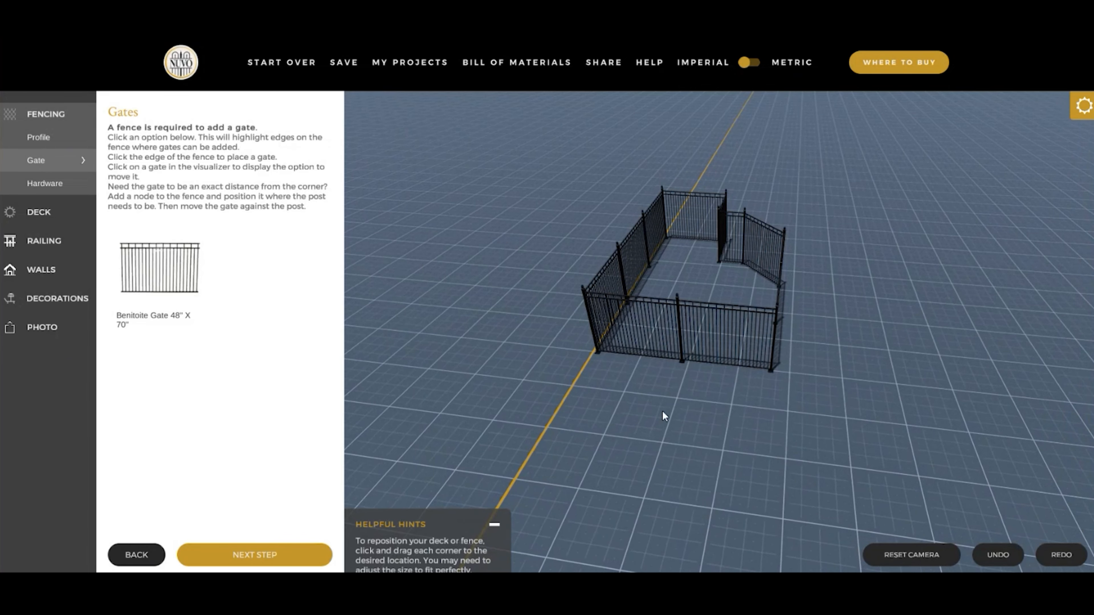
- Add a node to the 14'2" front fence edge and move it to about 5'4" from the left corner
{"action": "left_click", "coordinate": [682, 350]}
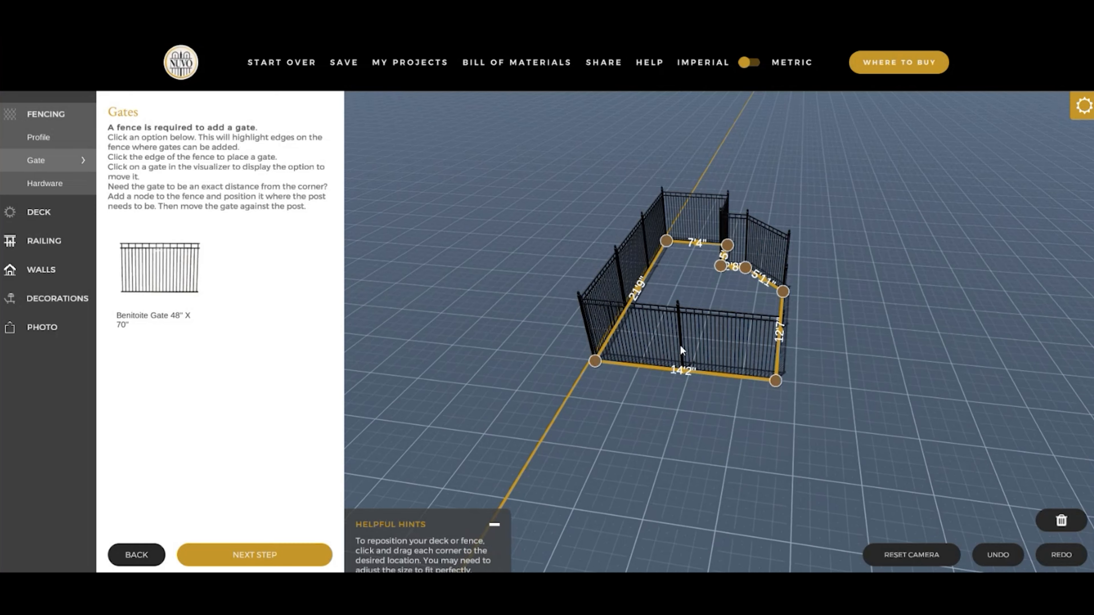
{"action": "scroll", "coordinate": [701, 445], "scroll_direction": "up", "scroll_amount": 3}
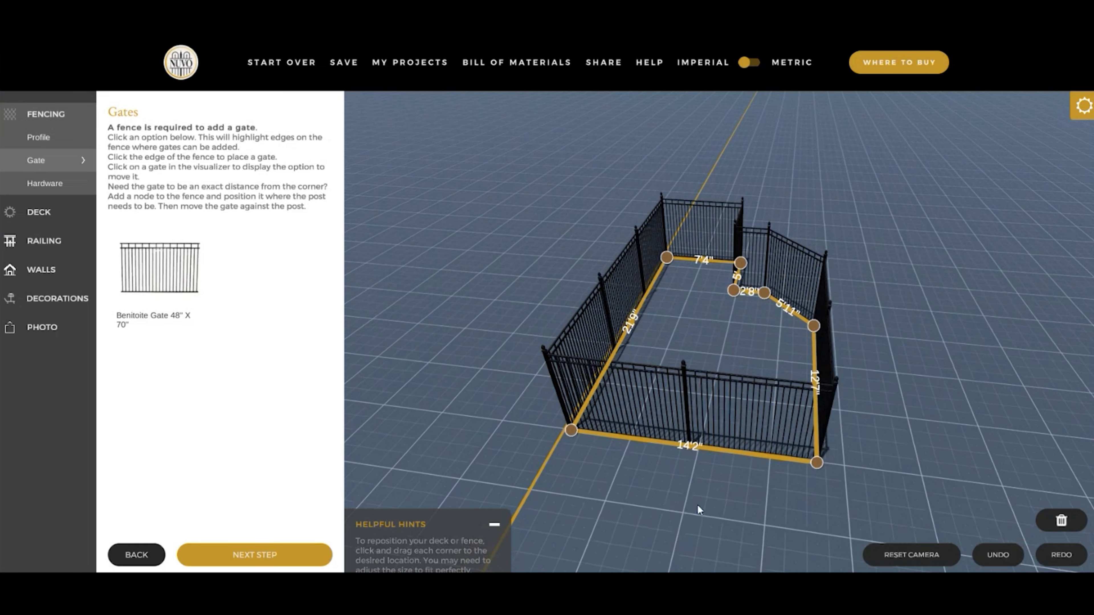
{"action": "left_click", "coordinate": [692, 450]}
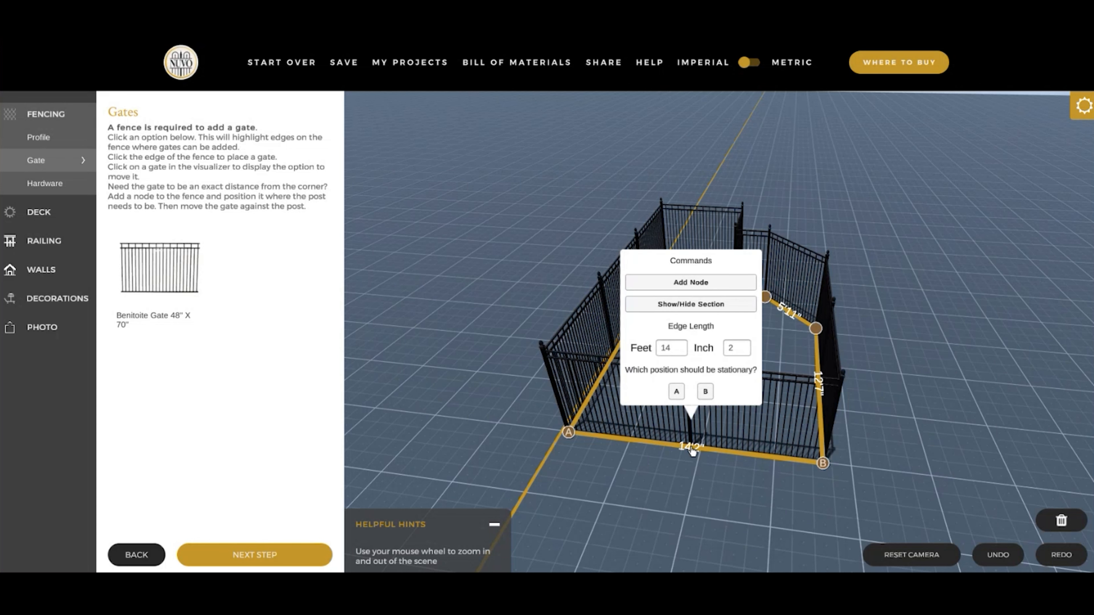
{"action": "left_click", "coordinate": [697, 285]}
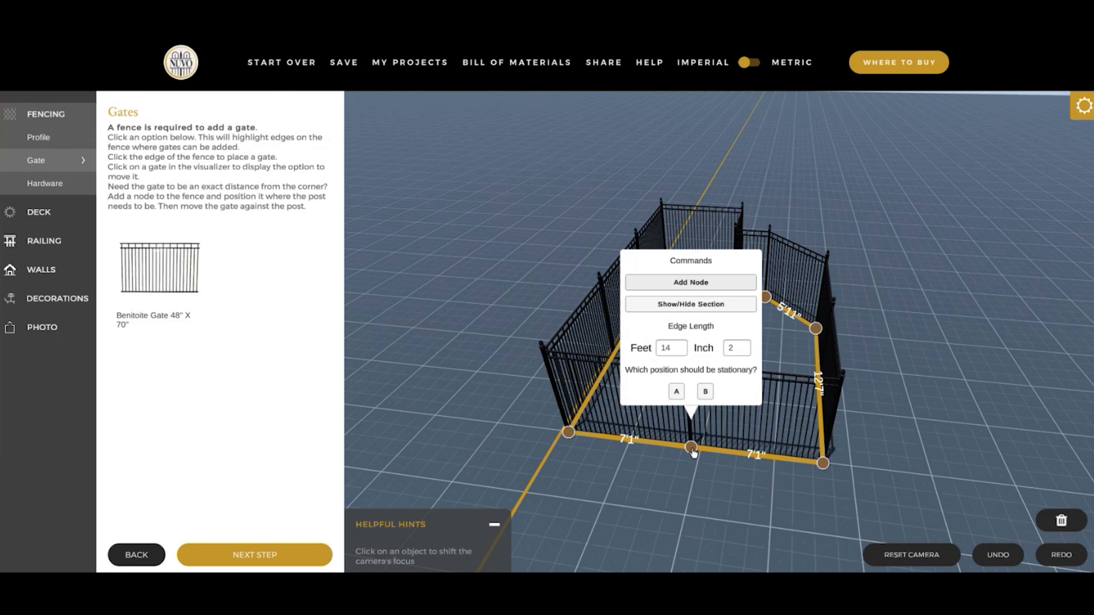
{"action": "left_click_drag", "start_coordinate": [692, 451], "coordinate": [664, 448]}
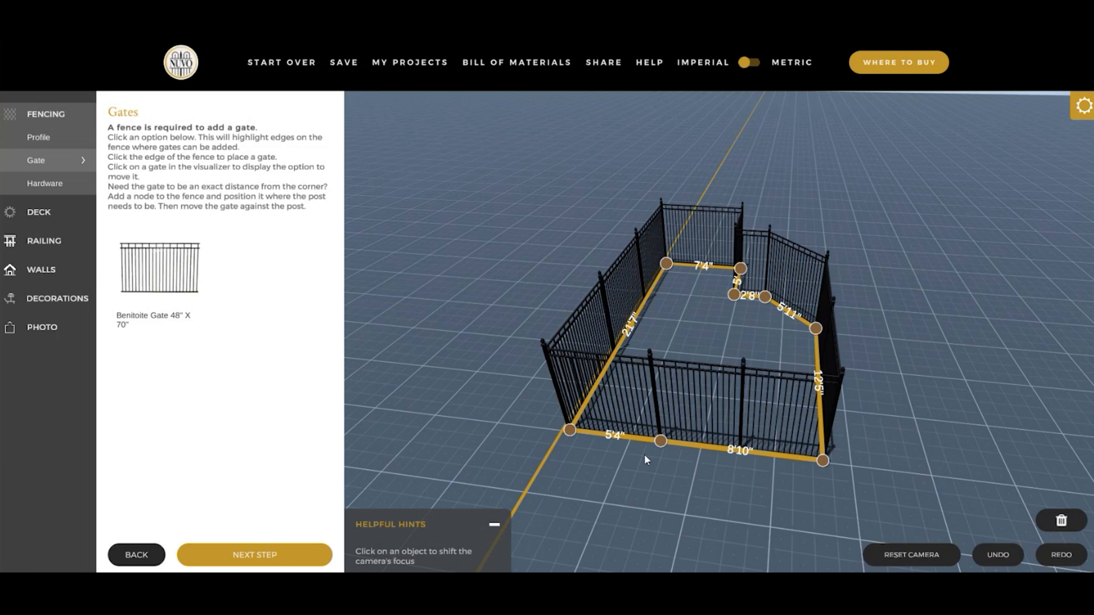
- Set the length of the 5'4" front fence edge to 5 feet 0 inches, keeping corner A stationary
{"action": "left_click", "coordinate": [615, 442]}
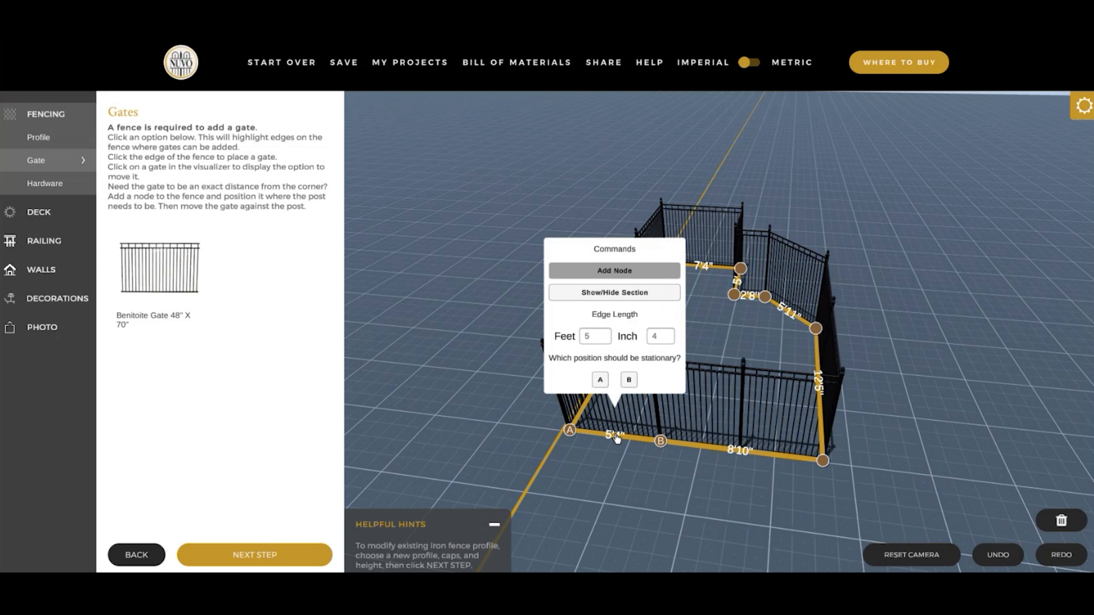
{"action": "double_click", "coordinate": [655, 337]}
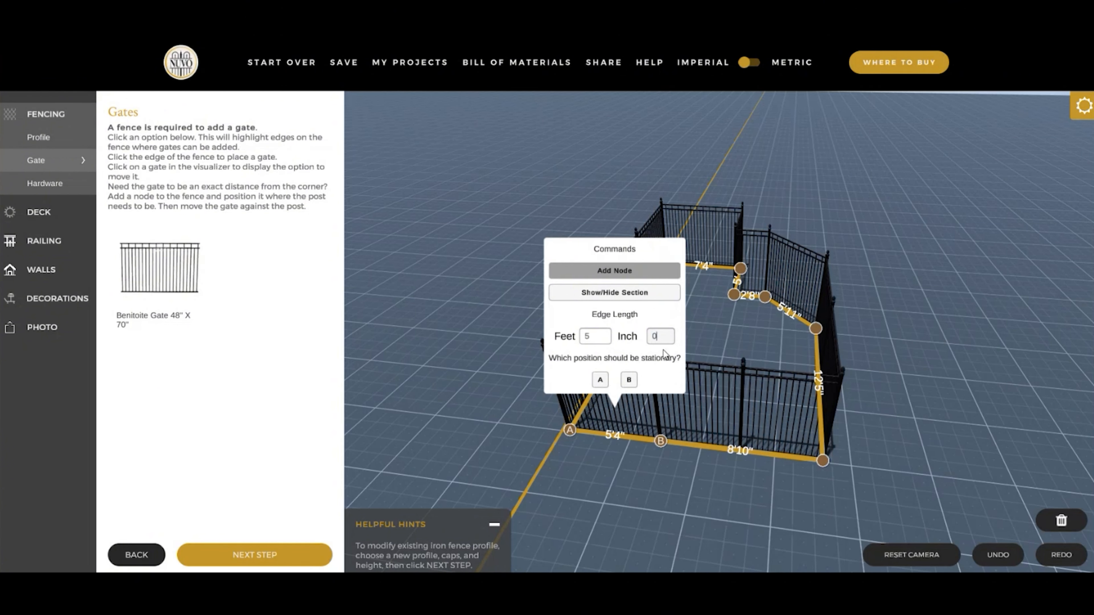
{"action": "left_click", "coordinate": [601, 381]}
{"action": "left_click", "coordinate": [630, 501]}
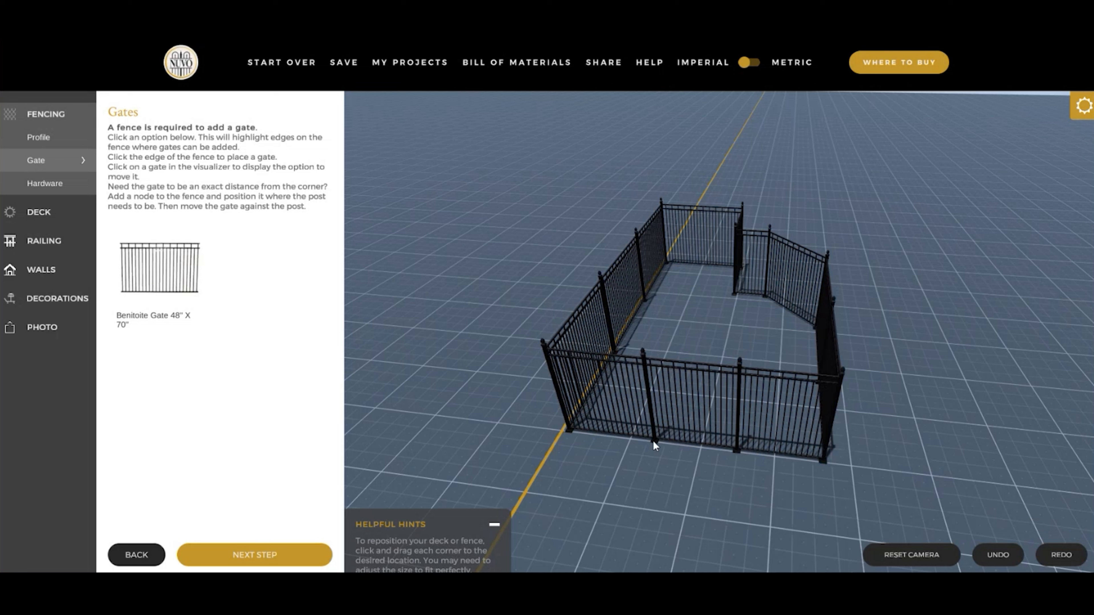
- Add a Benitoite Gate 48" X 70" to the front fence side and move it against the post at the 5' node
{"action": "left_click", "coordinate": [162, 272]}
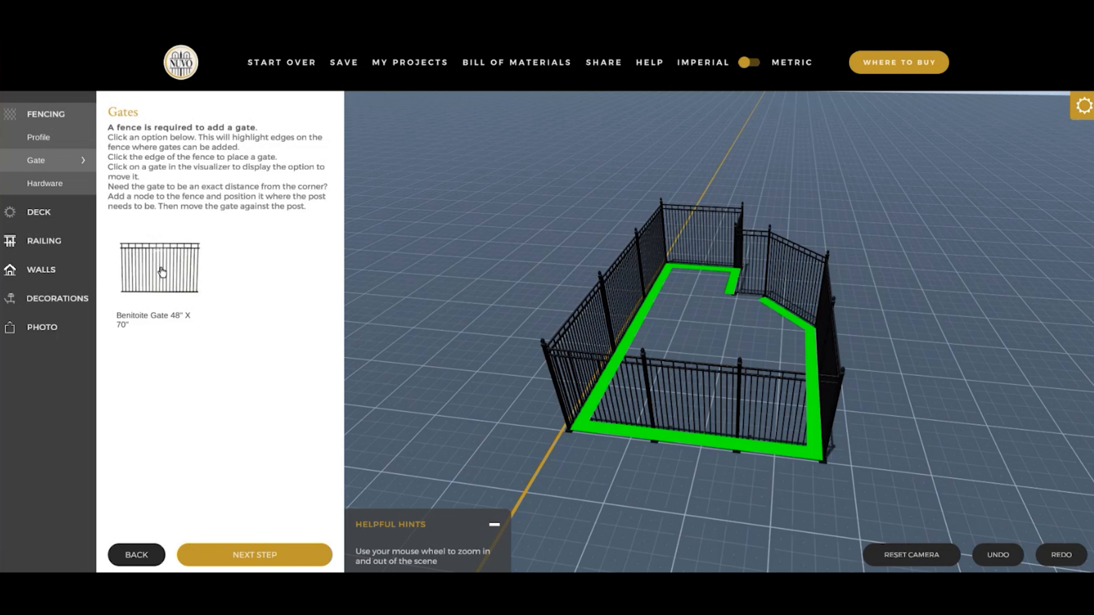
{"action": "left_click", "coordinate": [730, 445]}
{"action": "scroll", "coordinate": [729, 445], "scroll_direction": "down", "scroll_amount": 3}
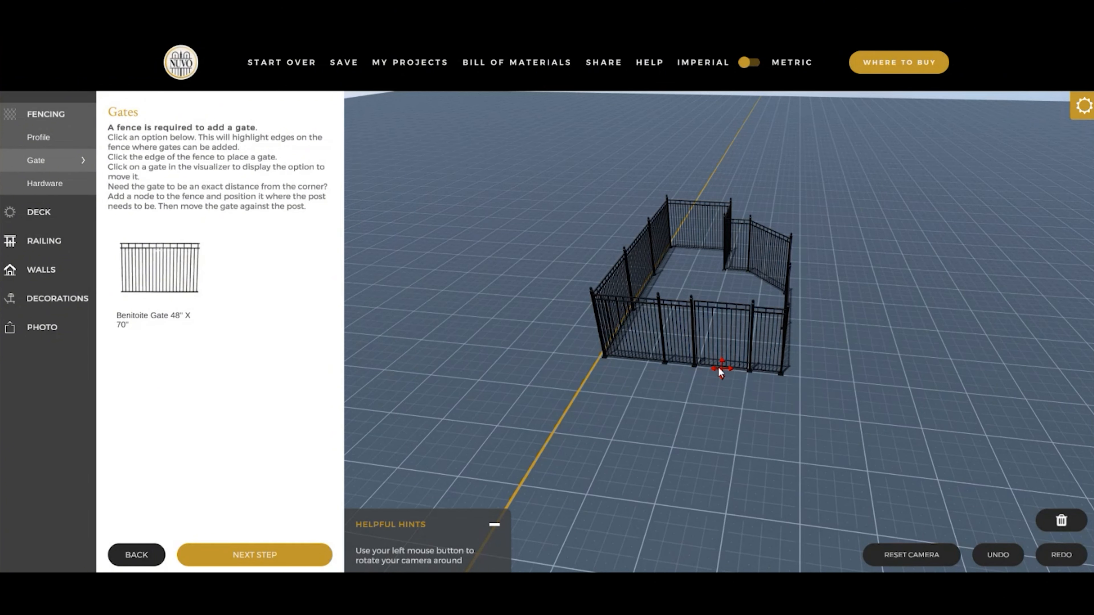
{"action": "left_click_drag", "start_coordinate": [721, 371], "coordinate": [684, 364]}
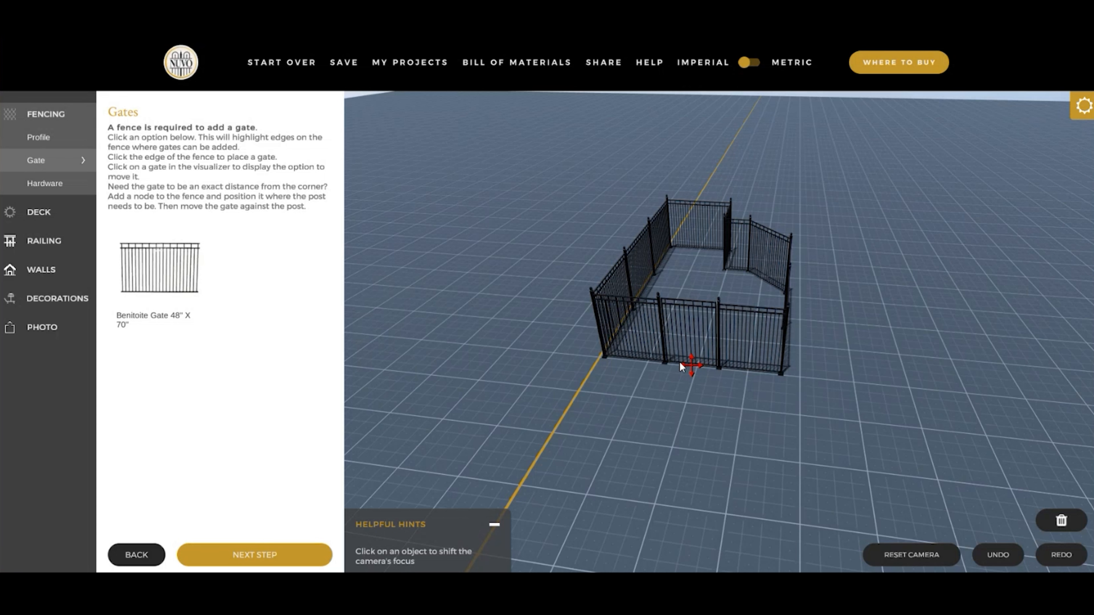
{"action": "left_click", "coordinate": [697, 402]}
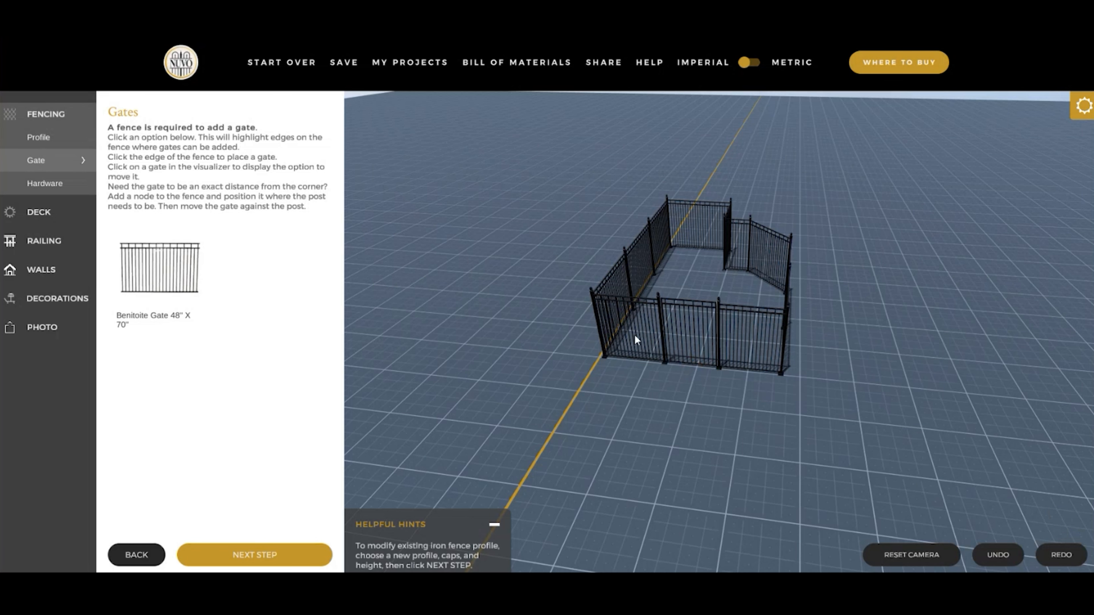
{"action": "left_click", "coordinate": [648, 336]}
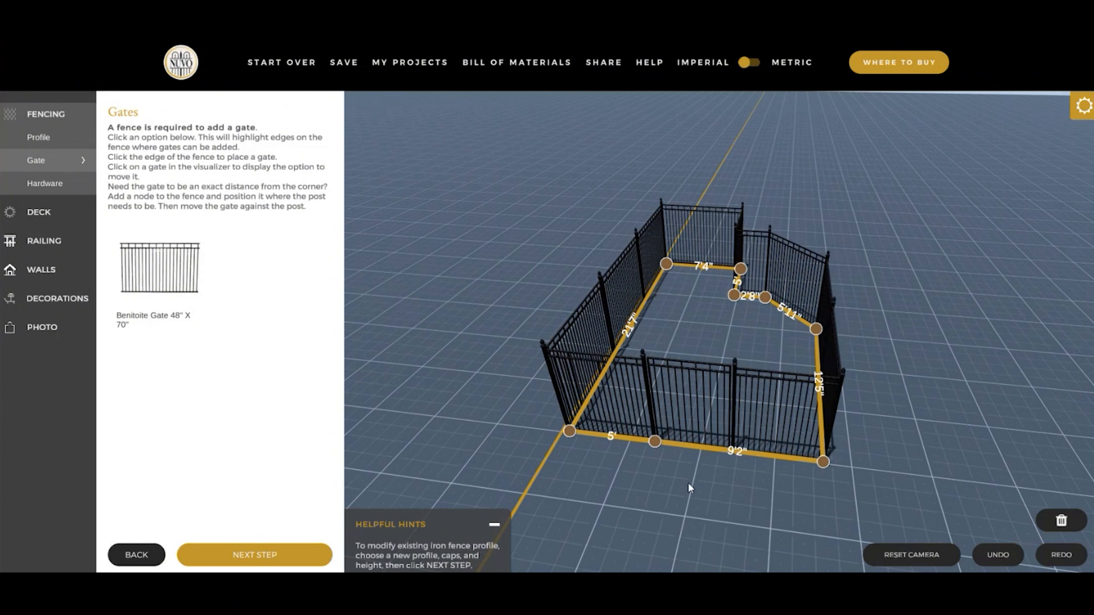
{"action": "left_click_drag", "start_coordinate": [658, 497], "coordinate": [650, 498]}
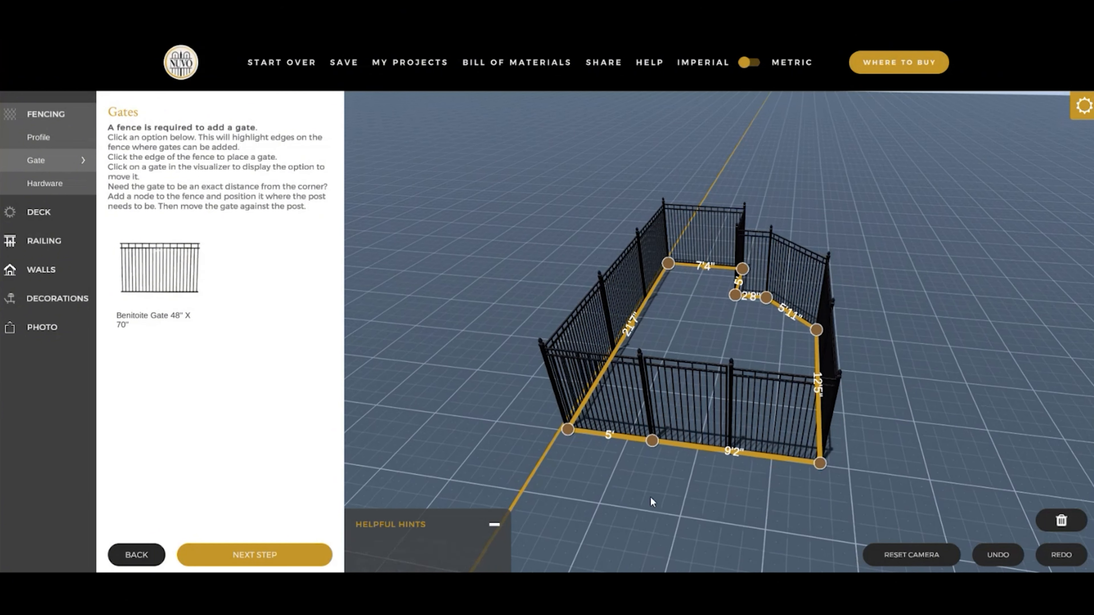
{"action": "left_click", "coordinate": [651, 496]}
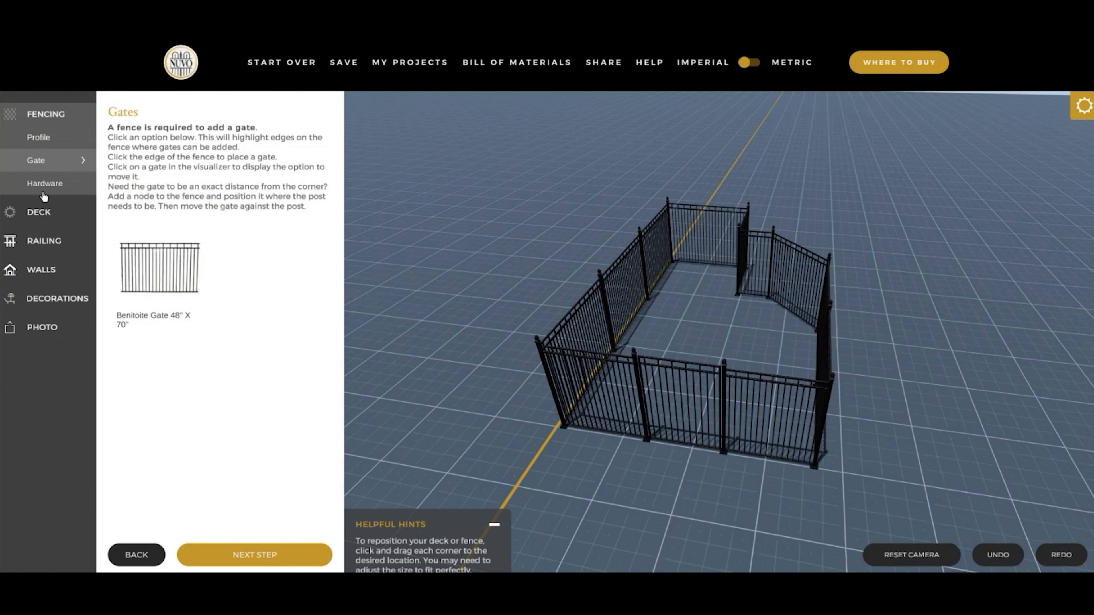
- Choose the Self-Closing Single Gate Hardware Kit and review the bill of materials, logging in with the saved account
{"action": "left_click", "coordinate": [47, 184]}
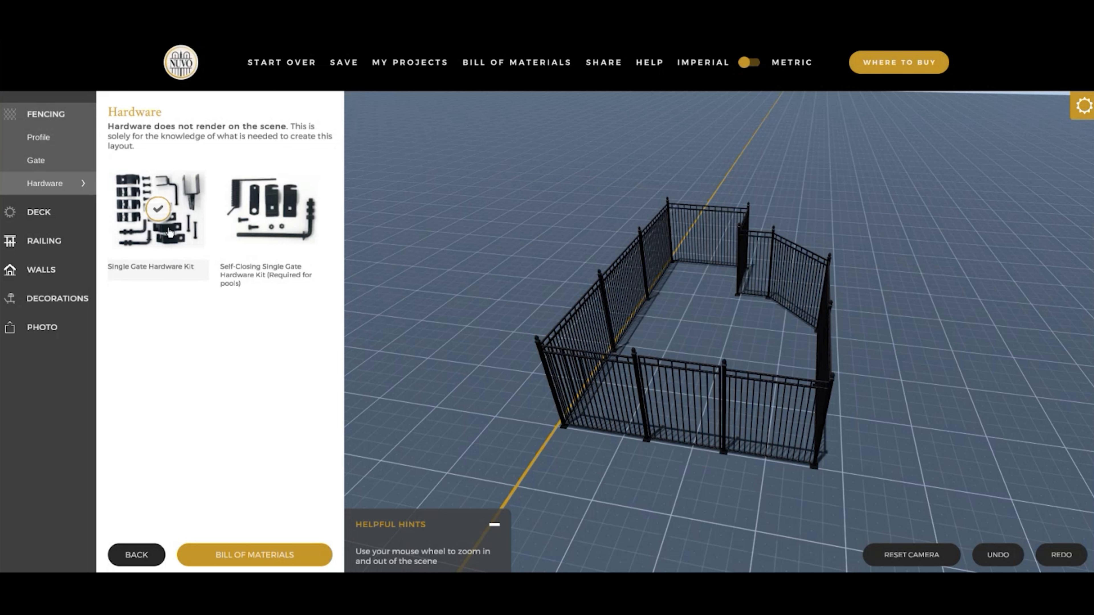
{"action": "left_click", "coordinate": [257, 210]}
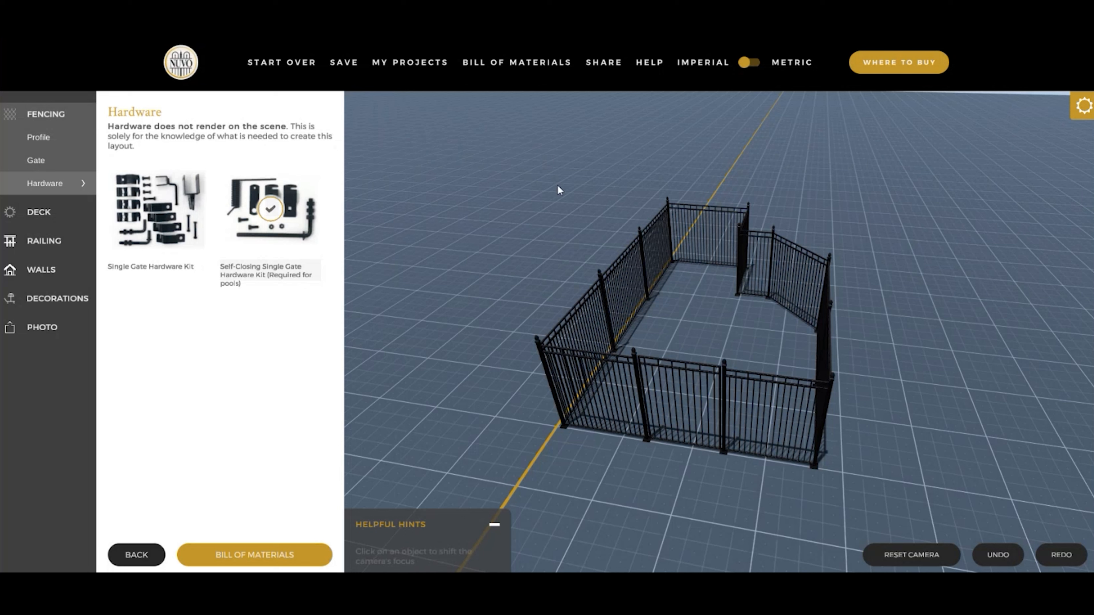
{"action": "left_click", "coordinate": [529, 70]}
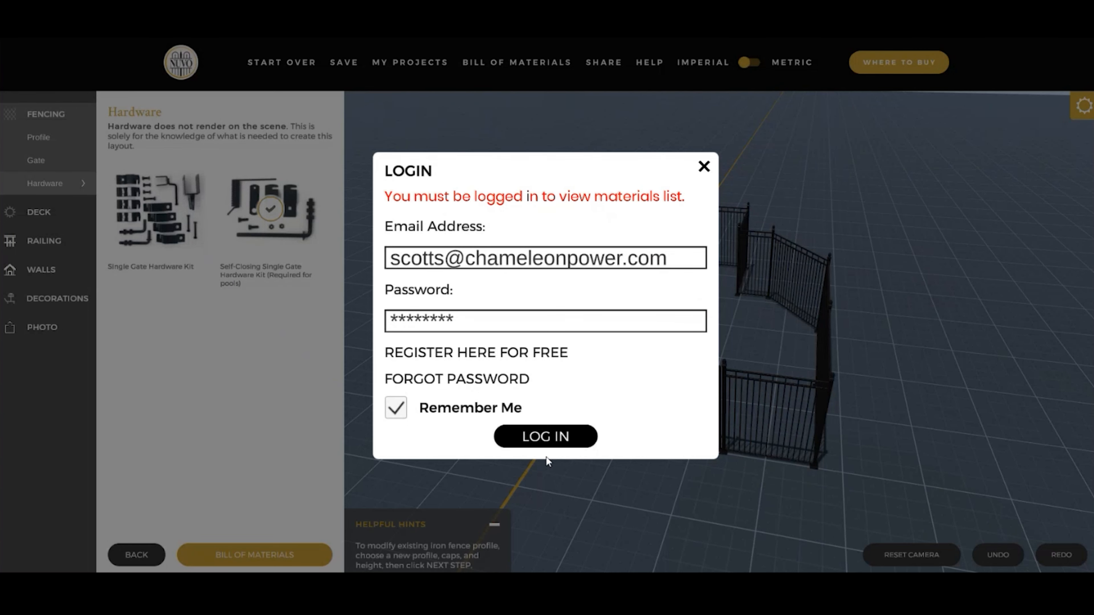
{"action": "left_click", "coordinate": [545, 438]}
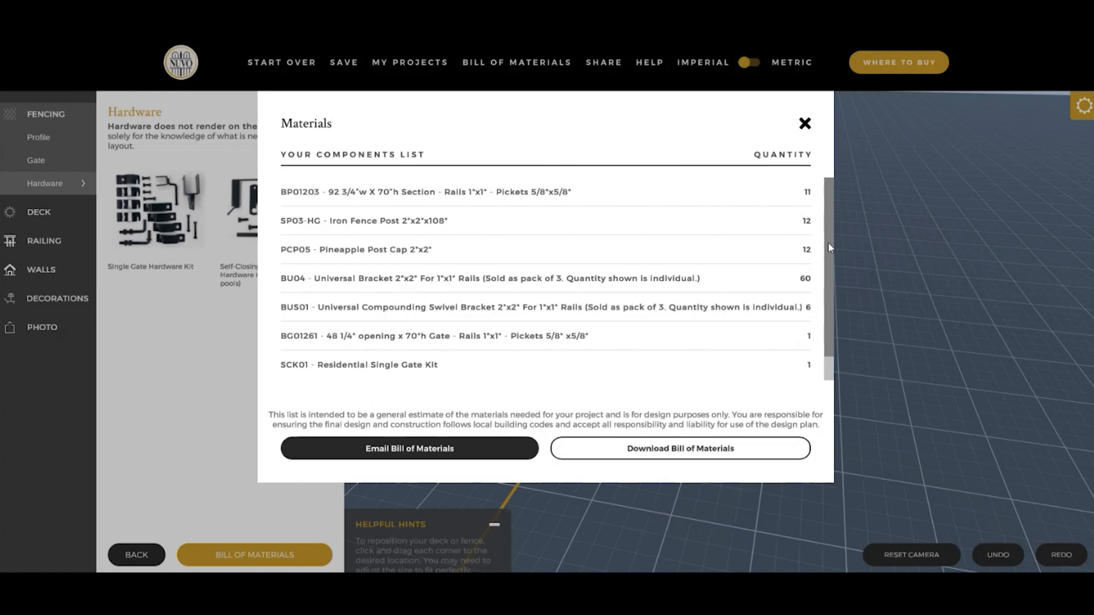
{"action": "scroll", "coordinate": [829, 246], "scroll_direction": "down", "scroll_amount": 1}
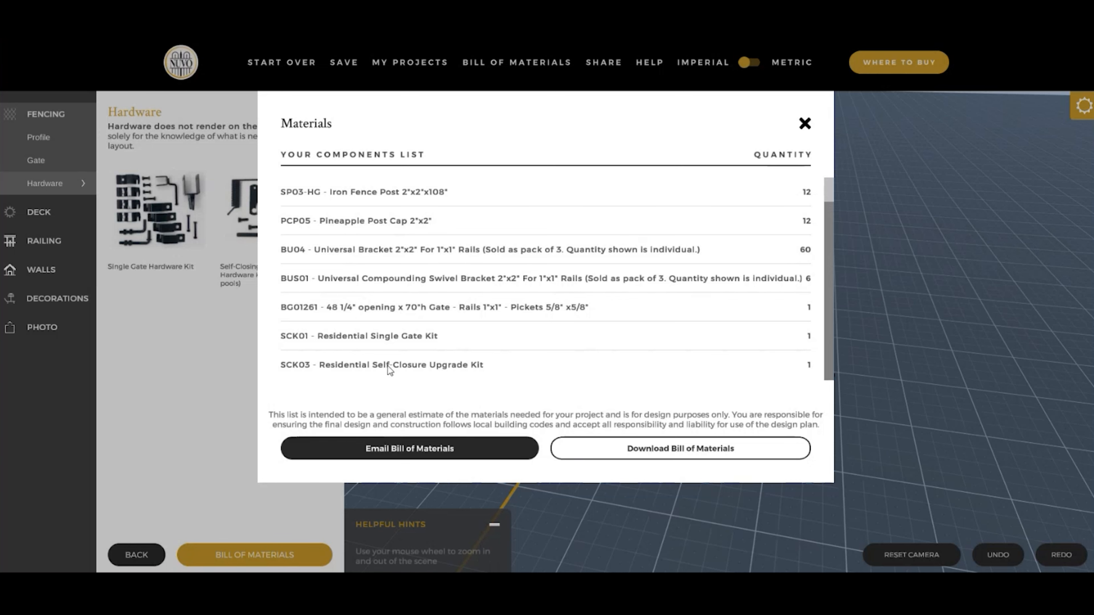
{"action": "left_click", "coordinate": [805, 125]}
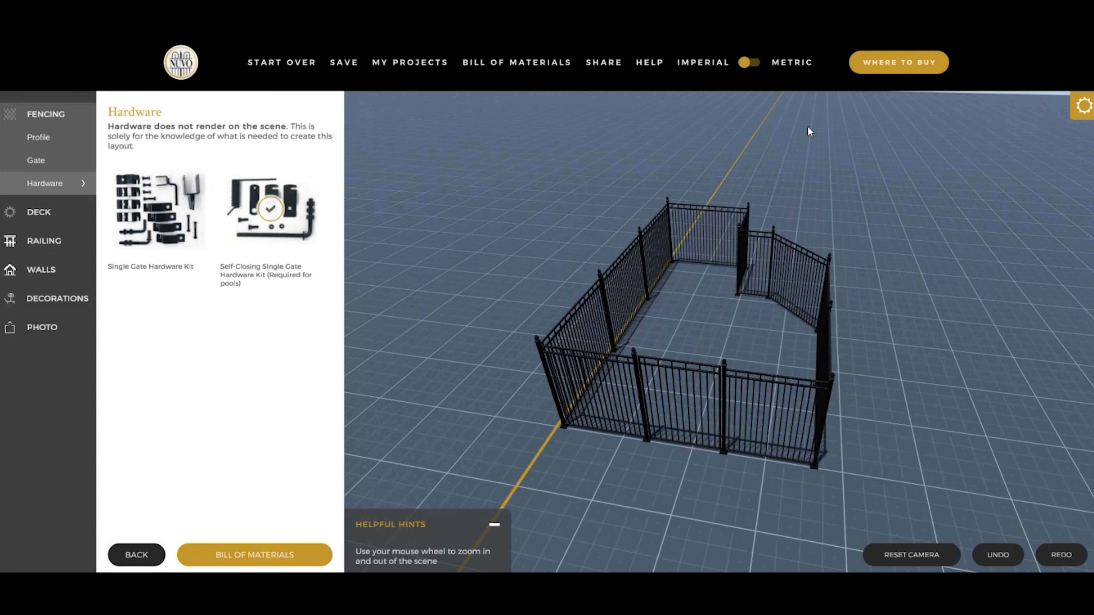
- Switch the gate hardware to the Single Gate Hardware Kit and check the bill of materials again
{"action": "left_click", "coordinate": [169, 214]}
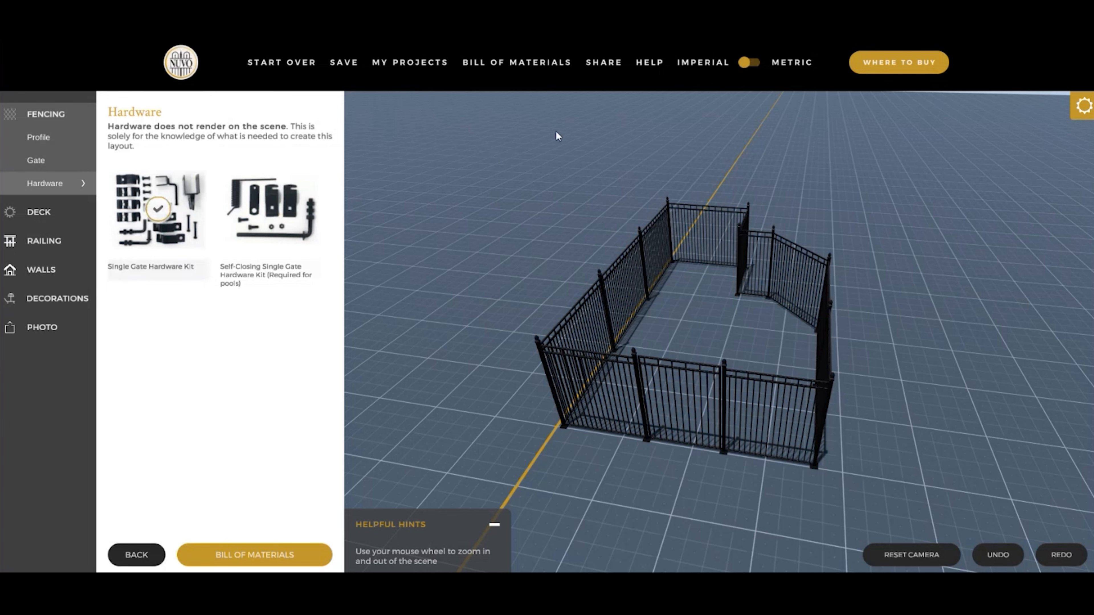
{"action": "left_click", "coordinate": [544, 69]}
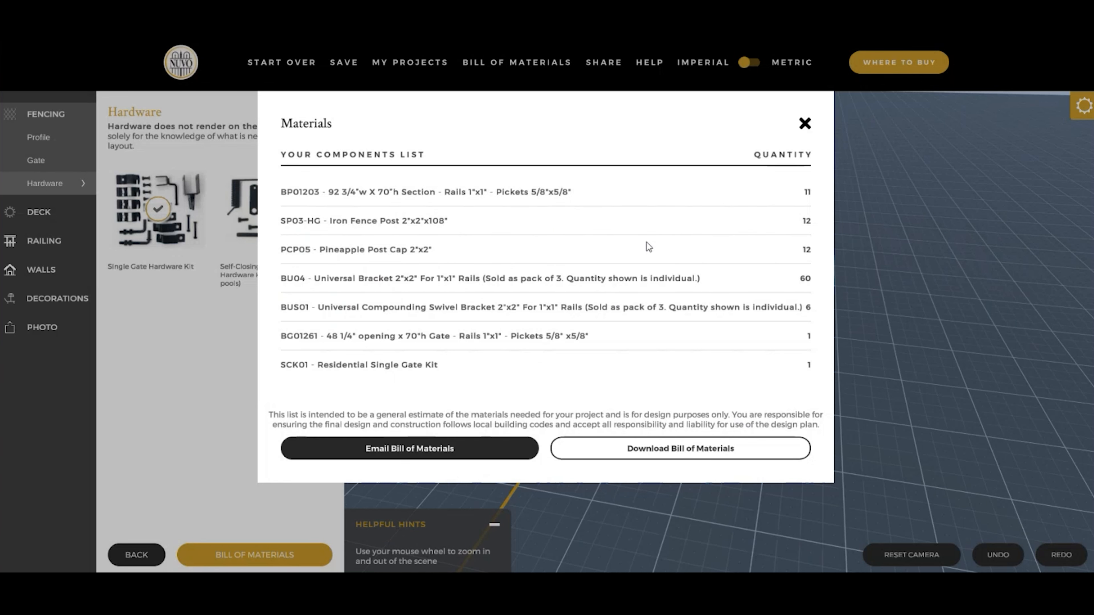
{"action": "left_click", "coordinate": [805, 125]}
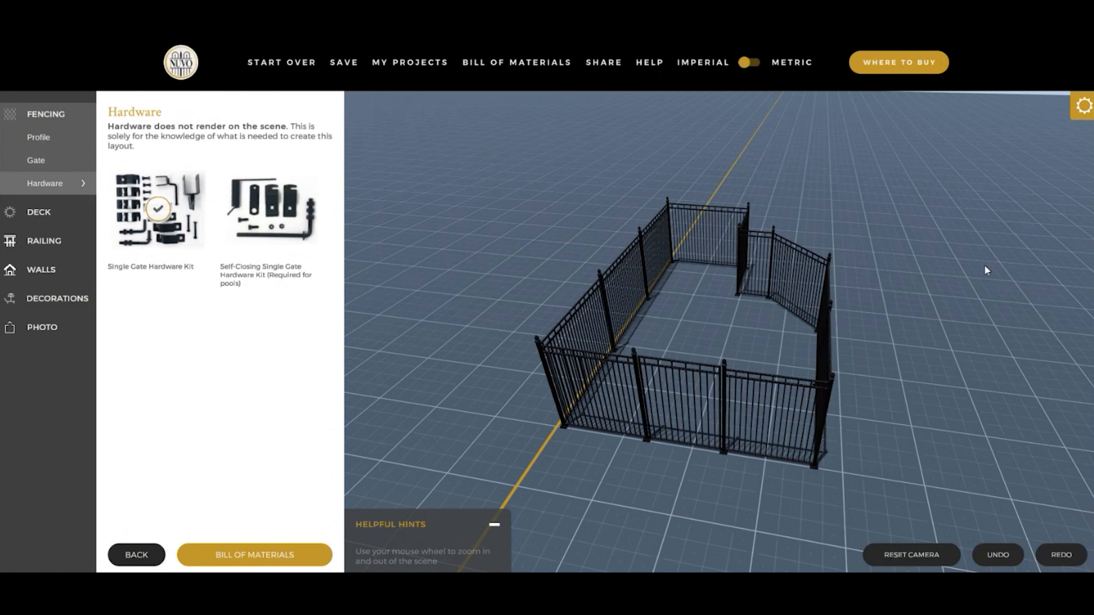
- Open the Add a Deck options and enlarge the fence by moving its corners outward, to about 33'8" along the longest side
{"action": "left_click_drag", "start_coordinate": [984, 325], "coordinate": [653, 354]}
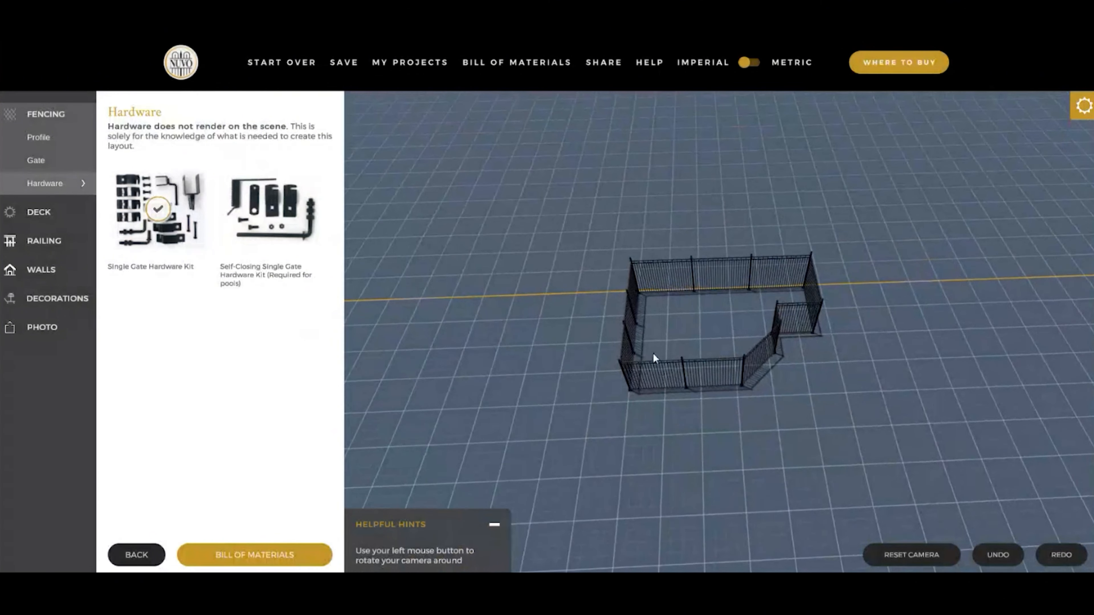
{"action": "left_click", "coordinate": [27, 211]}
{"action": "left_click", "coordinate": [47, 166]}
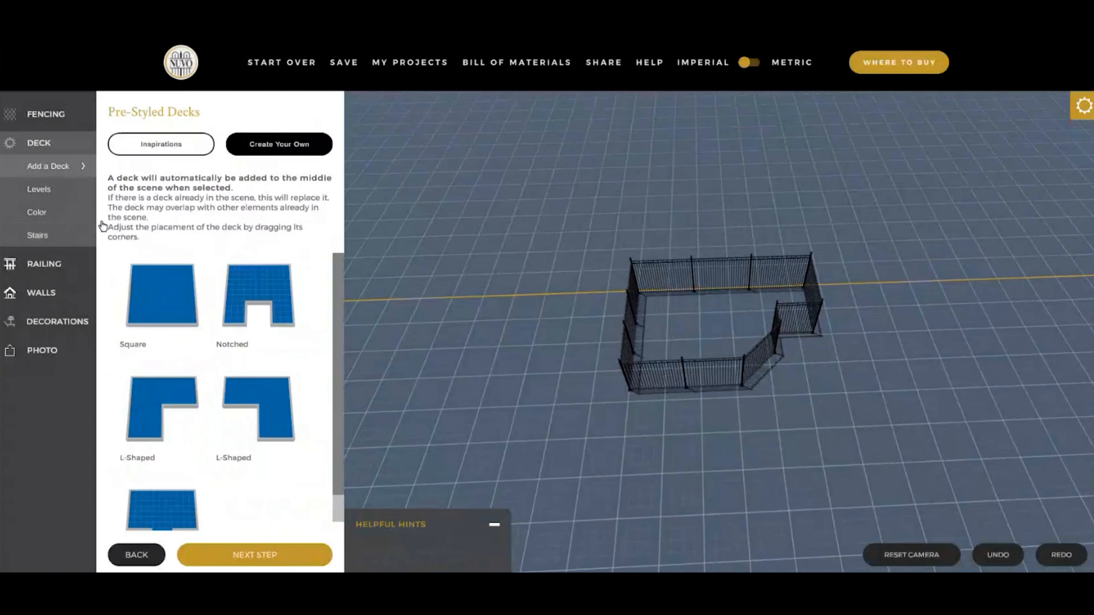
{"action": "left_click", "coordinate": [712, 334]}
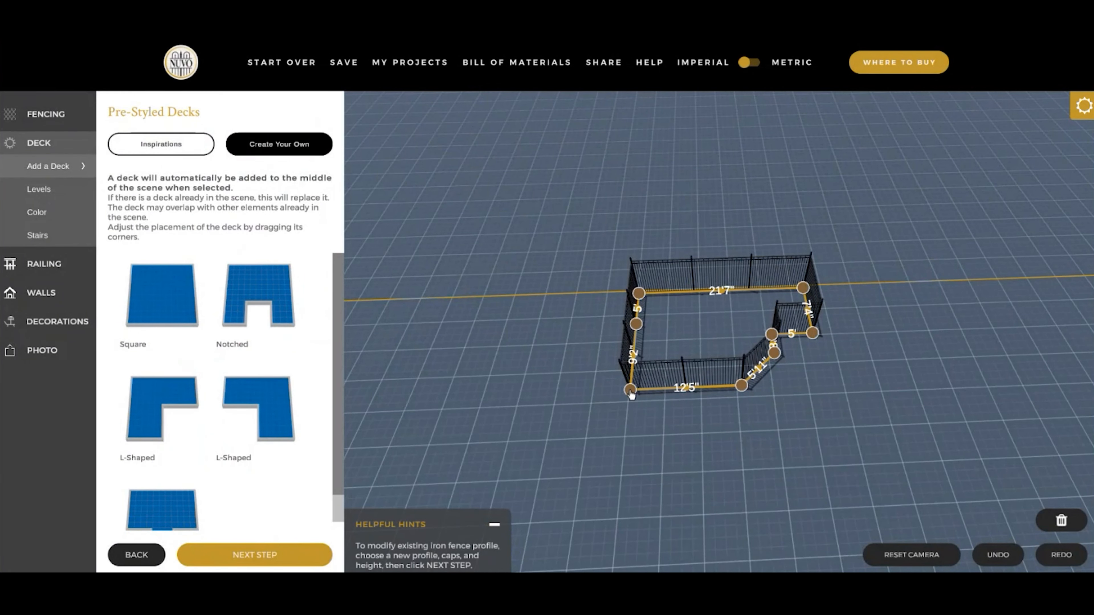
{"action": "left_click_drag", "start_coordinate": [630, 390], "coordinate": [577, 470]}
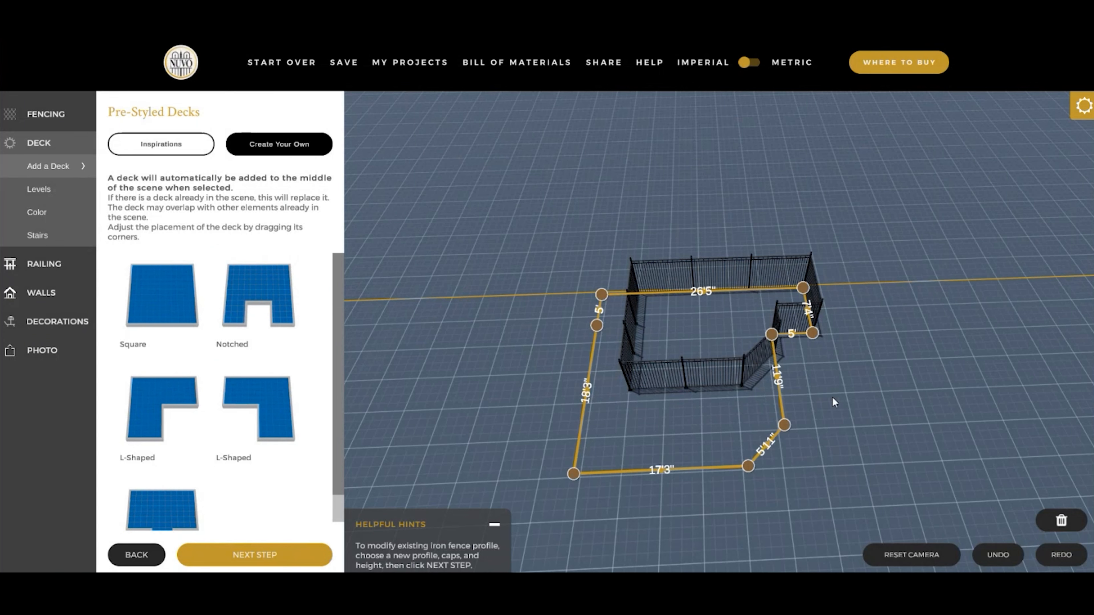
{"action": "left_click_drag", "start_coordinate": [813, 333], "coordinate": [872, 336]}
{"action": "left_click_drag", "start_coordinate": [781, 355], "coordinate": [806, 444]}
- Remove the three nodes of the angled and notched corner, and enlarge the rectangular fence to about 33'10" by 28'4"
{"action": "left_click", "coordinate": [805, 441]}
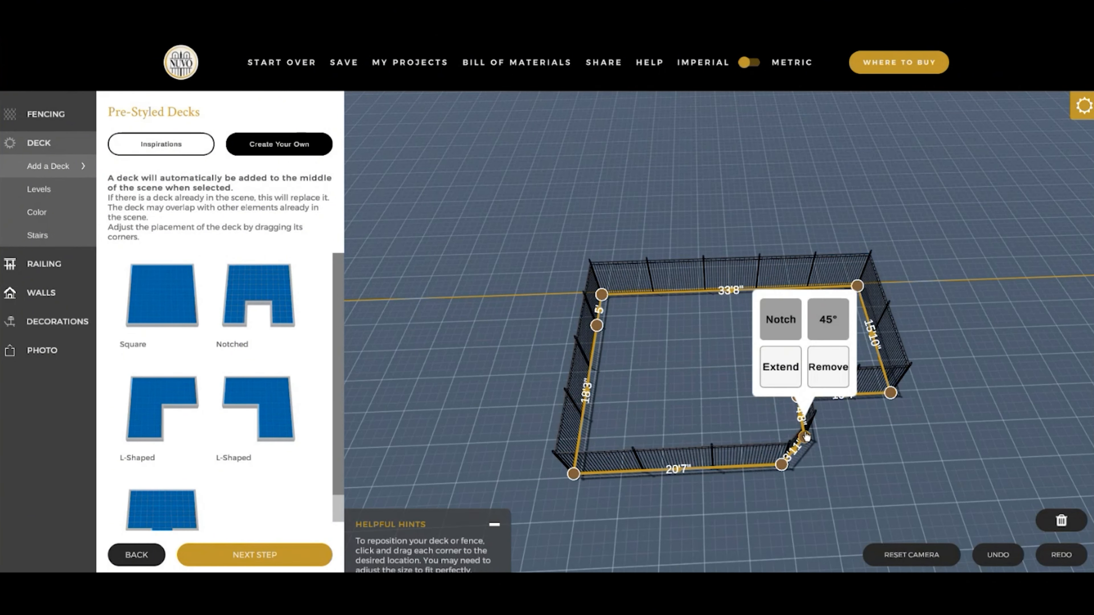
{"action": "left_click", "coordinate": [804, 438]}
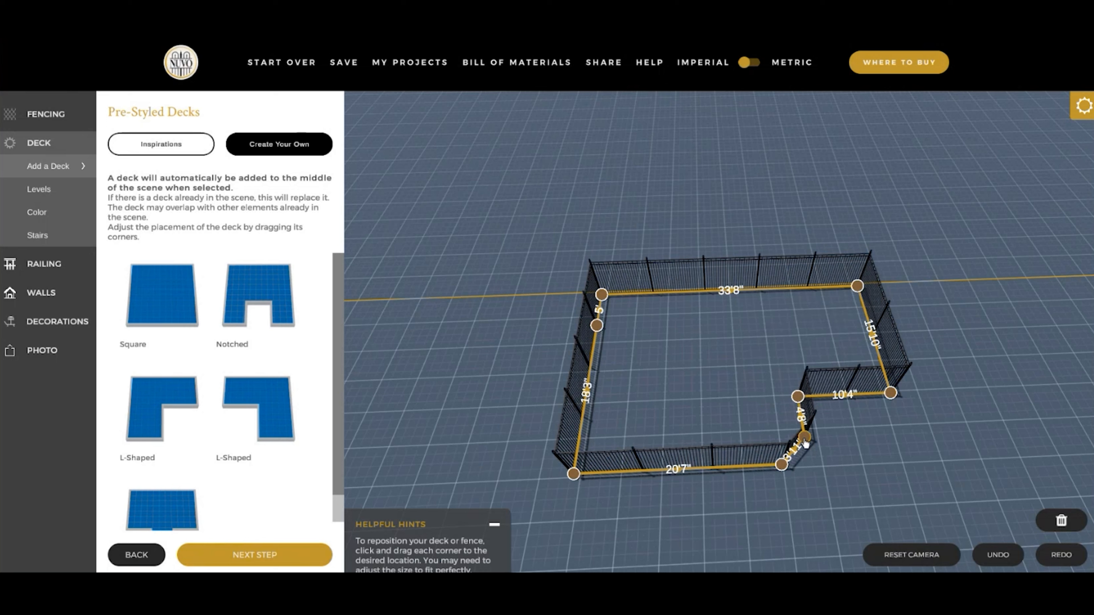
{"action": "left_click", "coordinate": [804, 438]}
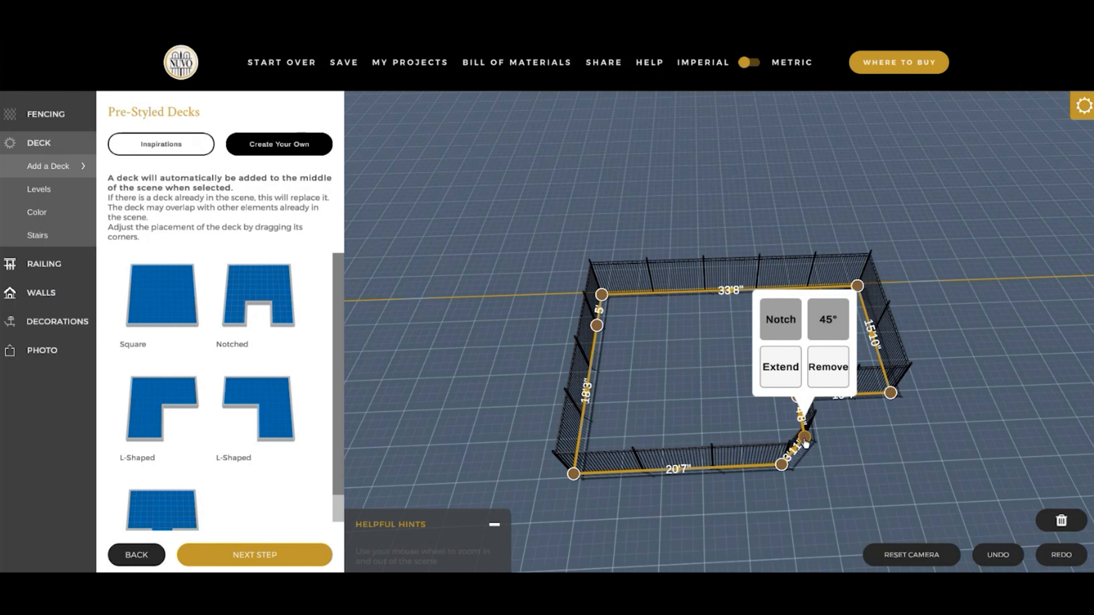
{"action": "left_click", "coordinate": [818, 371]}
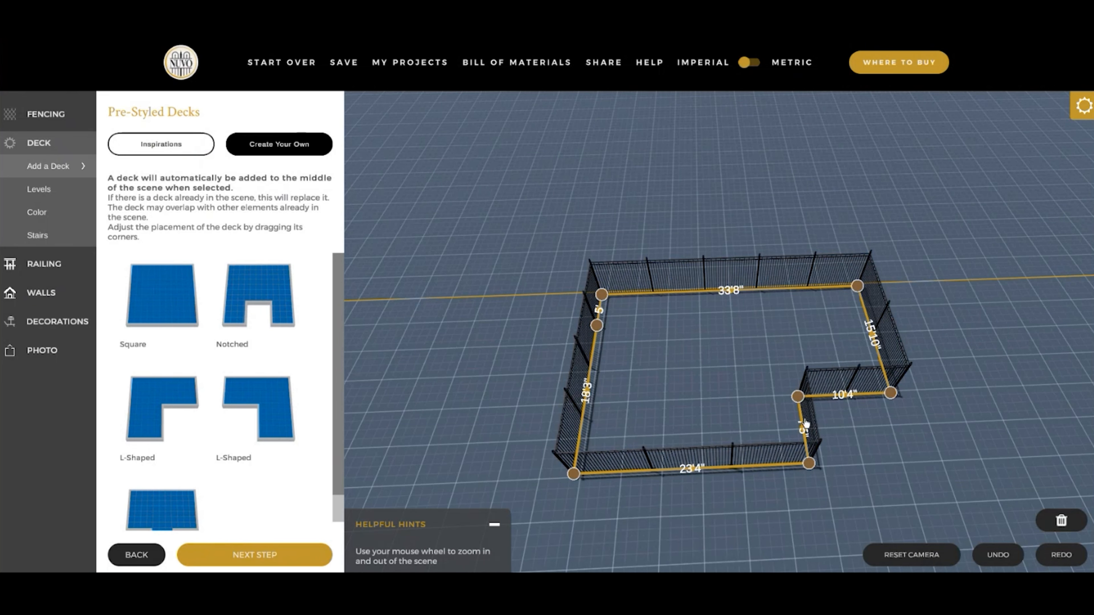
{"action": "left_click", "coordinate": [800, 400]}
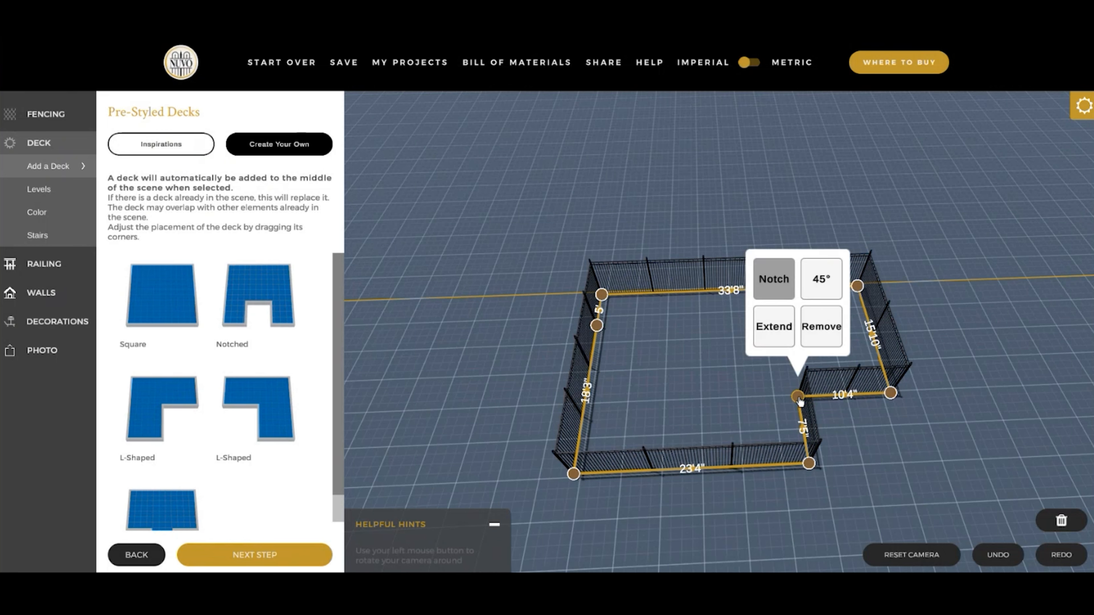
{"action": "left_click", "coordinate": [818, 329]}
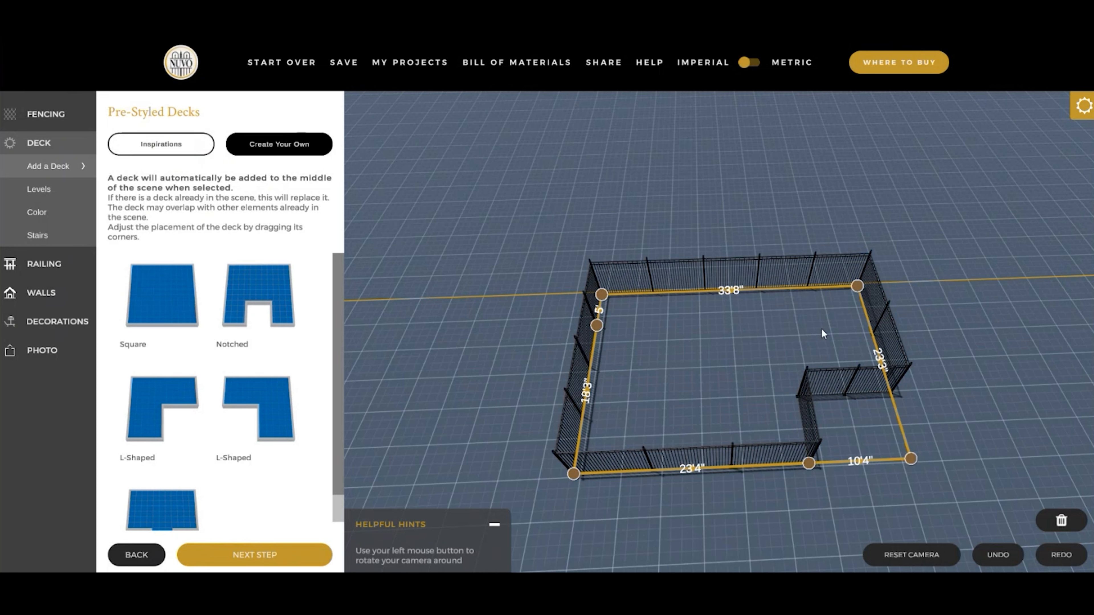
{"action": "left_click", "coordinate": [810, 466]}
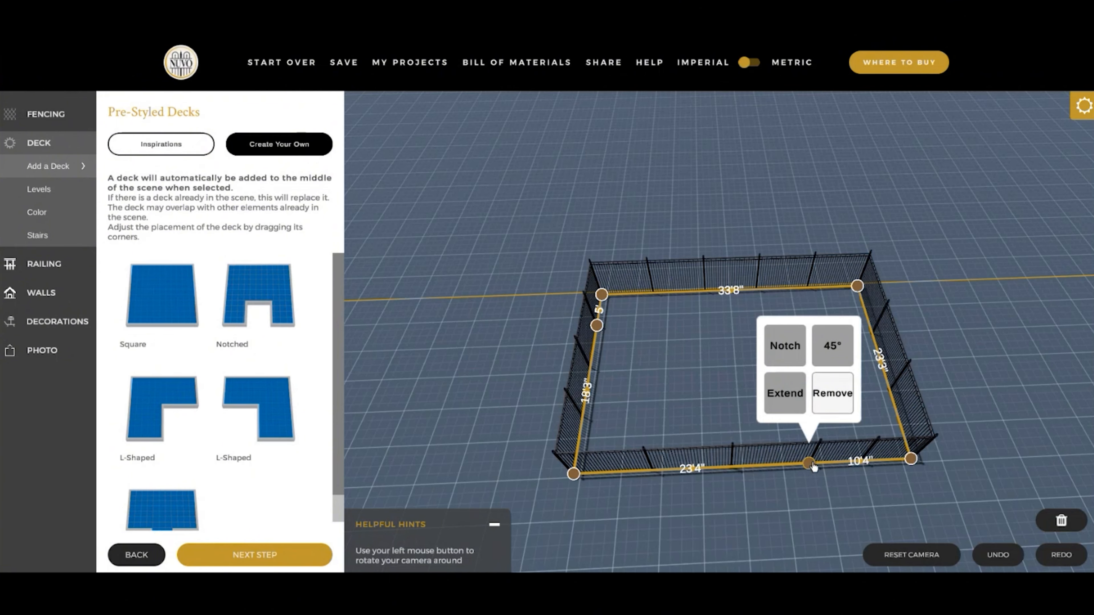
{"action": "left_click", "coordinate": [831, 398]}
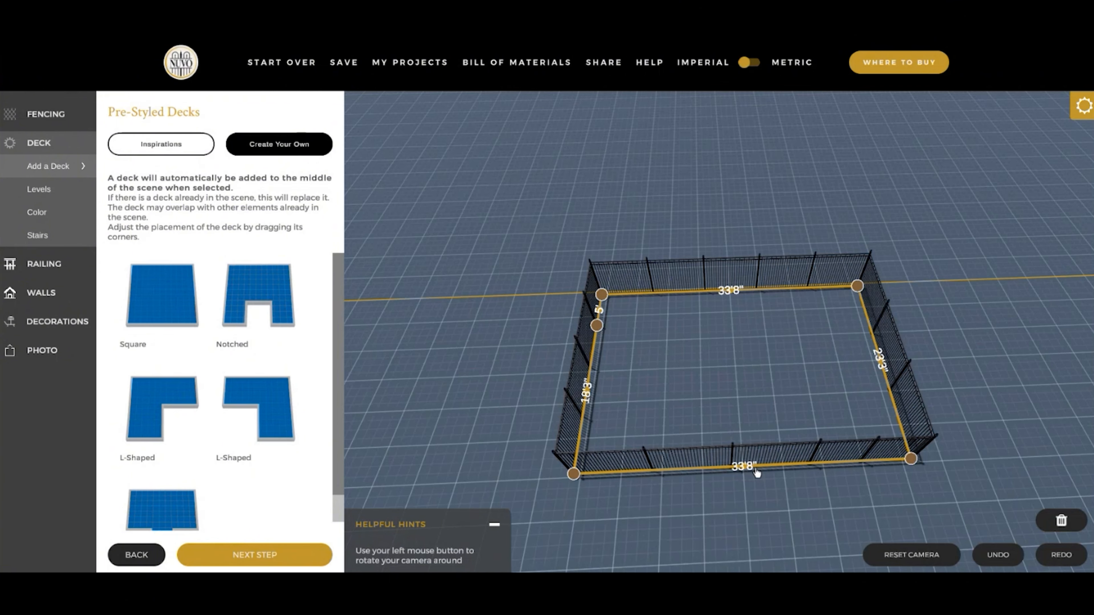
{"action": "left_click_drag", "start_coordinate": [658, 526], "coordinate": [933, 468]}
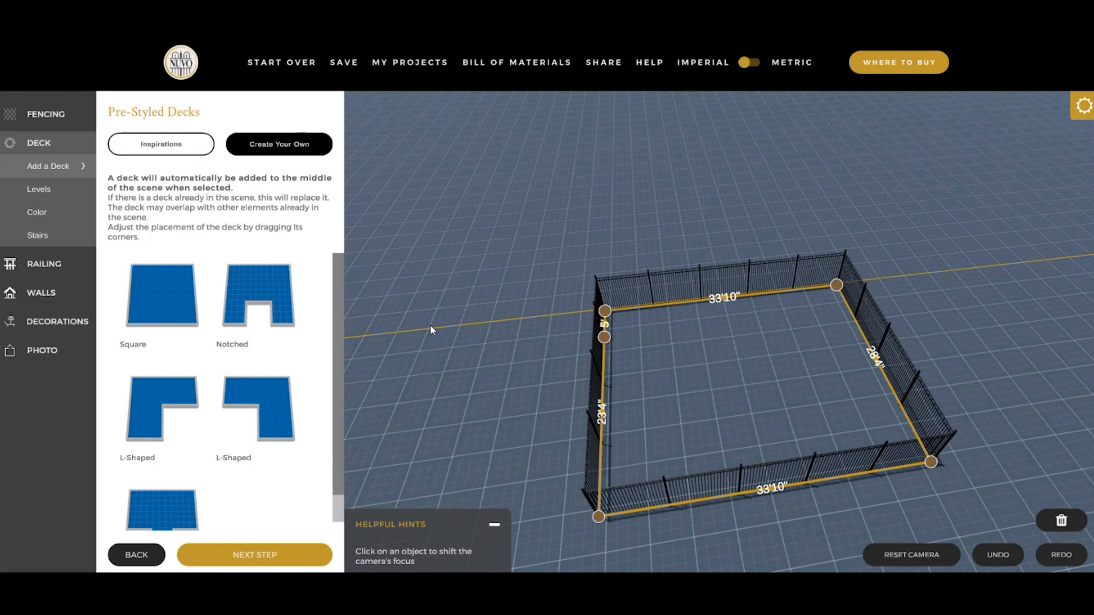
- View the pre-configured Inspirations scenes and add a Square deck from the Create Your Own shapes
{"action": "left_click", "coordinate": [172, 146]}
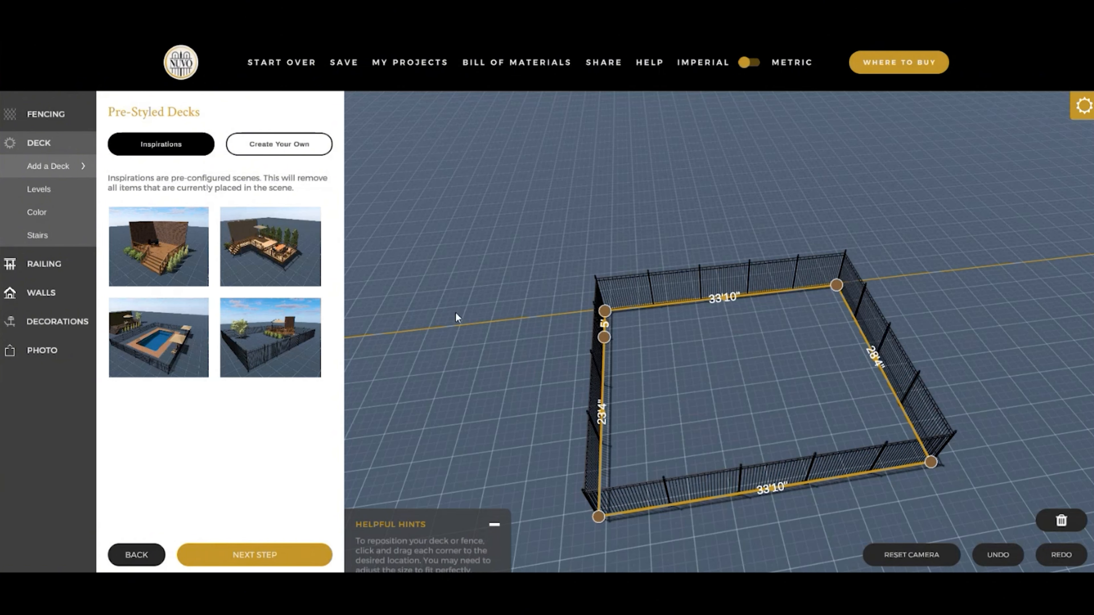
{"action": "left_click", "coordinate": [274, 147]}
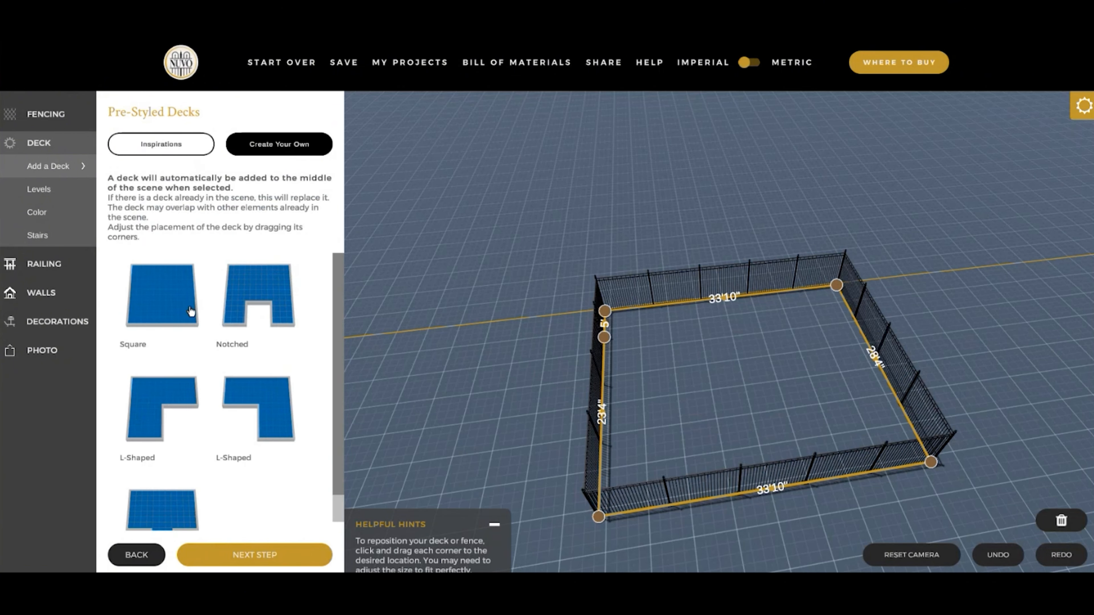
{"action": "left_click", "coordinate": [168, 305]}
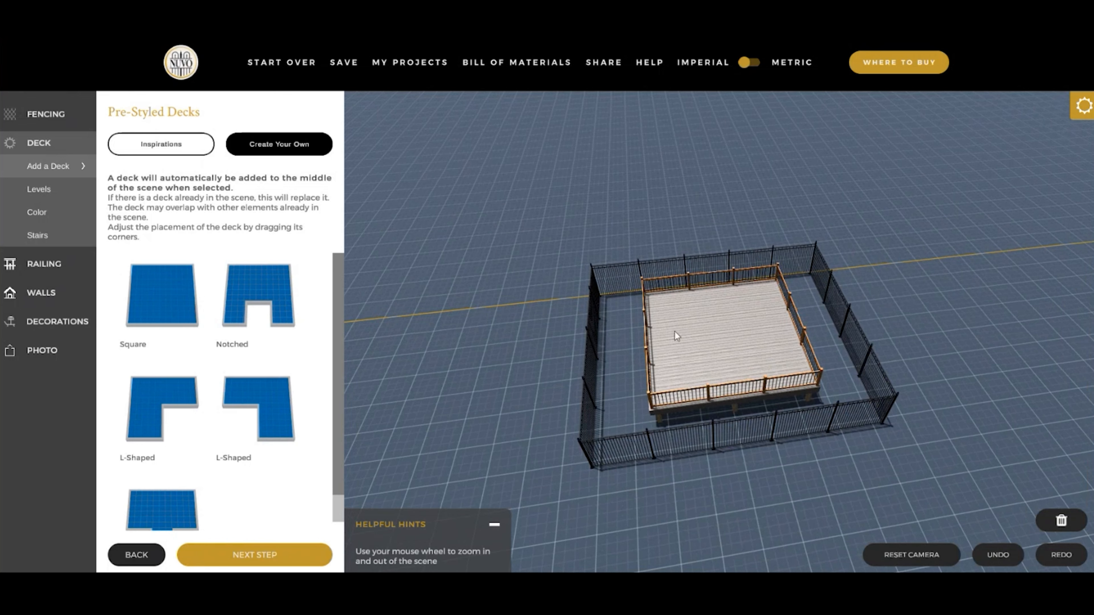
- Select the square deck and notch its front corner on the side away from the fence's short segment
{"action": "left_click", "coordinate": [714, 332]}
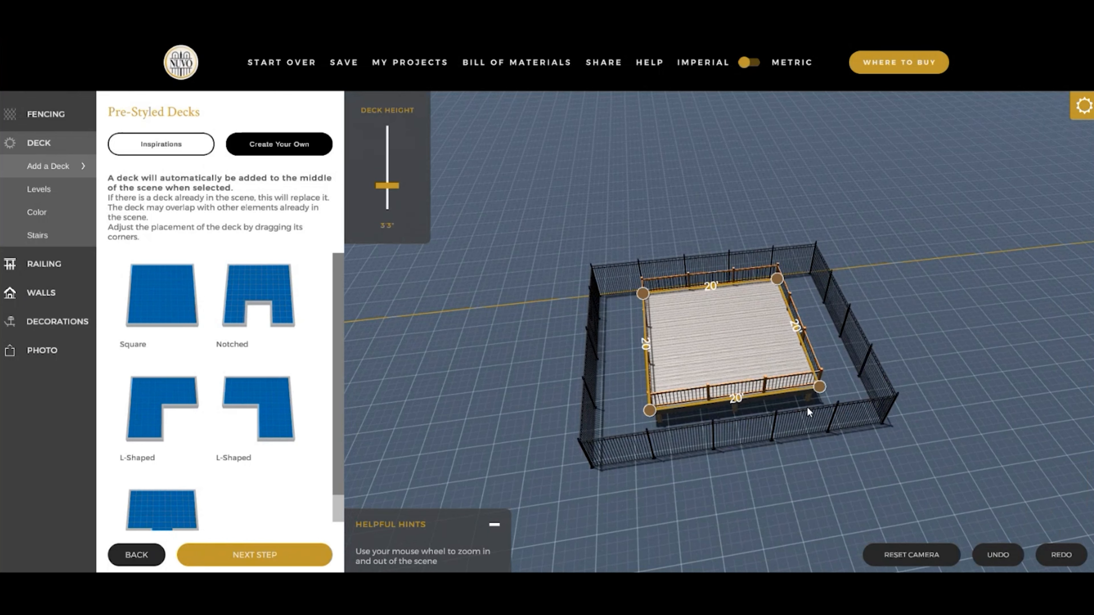
{"action": "left_click", "coordinate": [820, 389]}
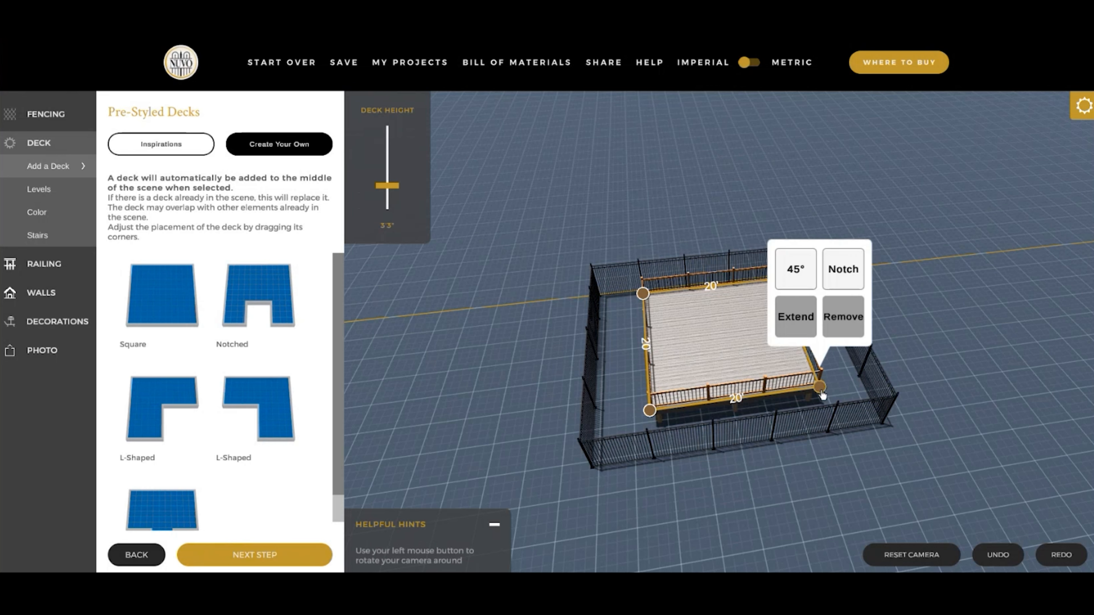
{"action": "left_click", "coordinate": [843, 269]}
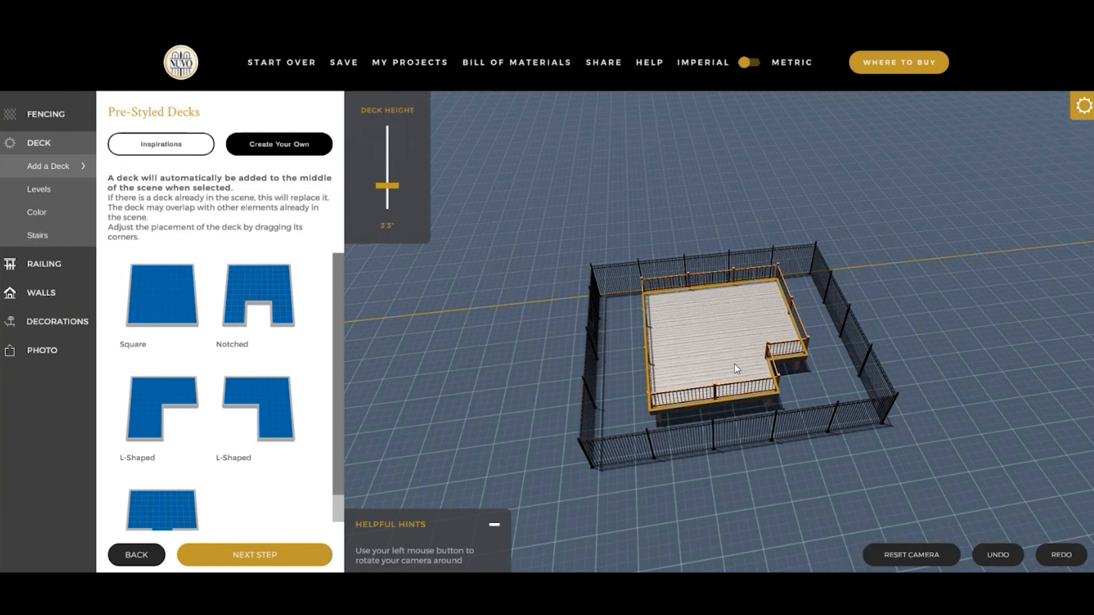
- Add a Down Two level along the deck's left edge and enlarge the fence to about 45'11" by 28'6" to make room
{"action": "left_click", "coordinate": [51, 192]}
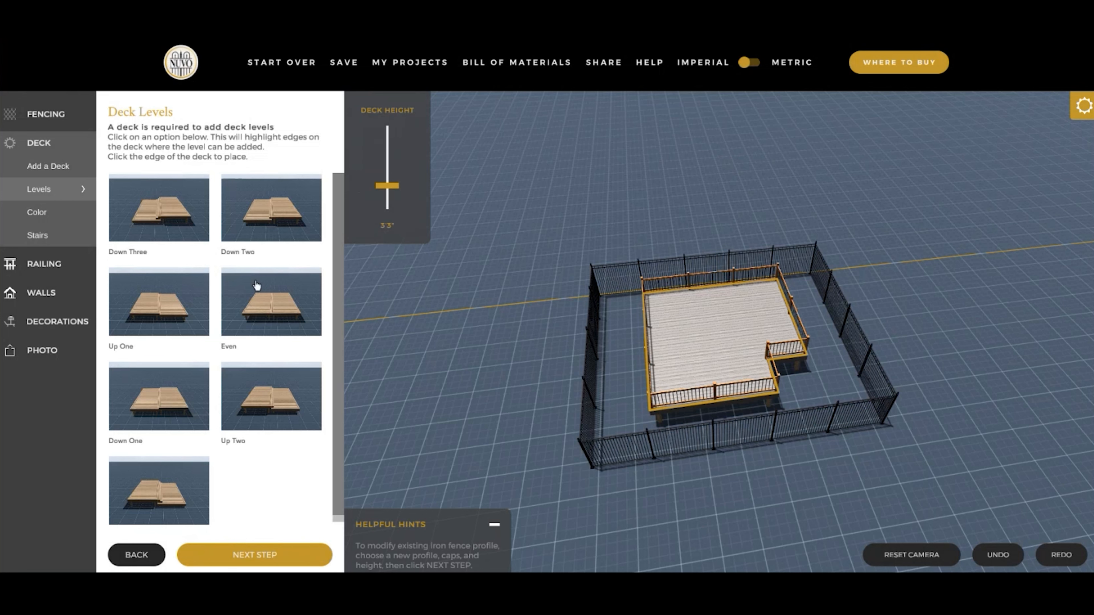
{"action": "left_click", "coordinate": [273, 232]}
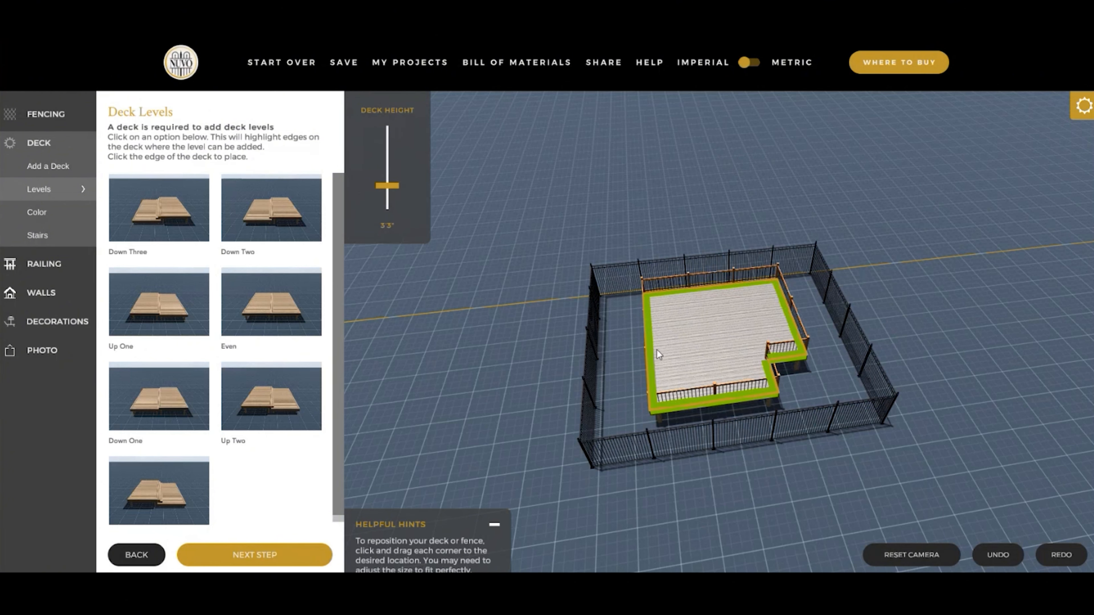
{"action": "scroll", "coordinate": [244, 488], "scroll_direction": "down", "scroll_amount": 1}
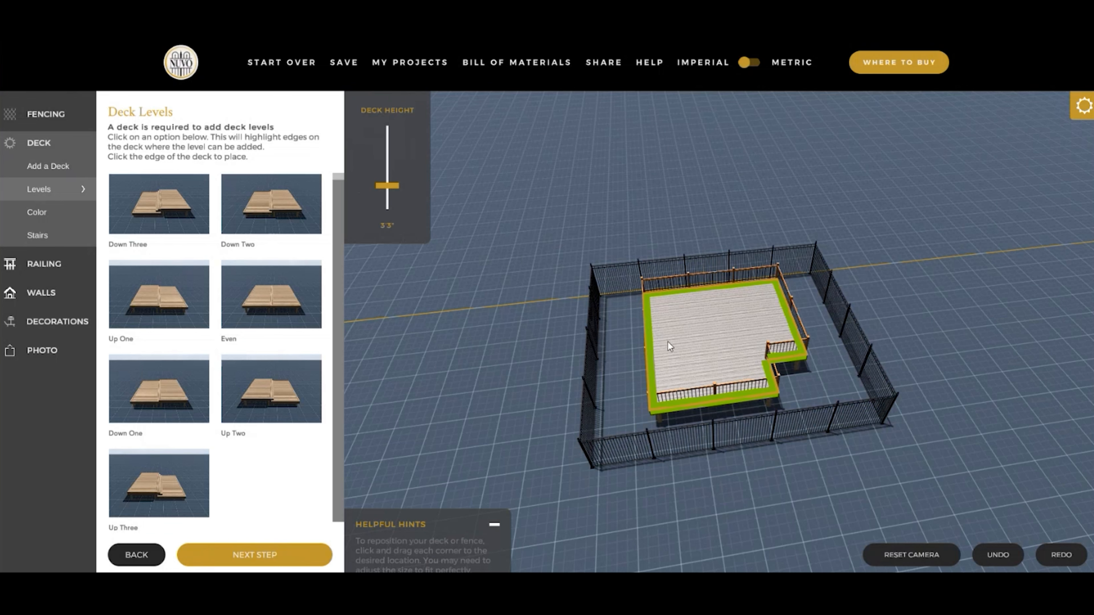
{"action": "left_click", "coordinate": [594, 468]}
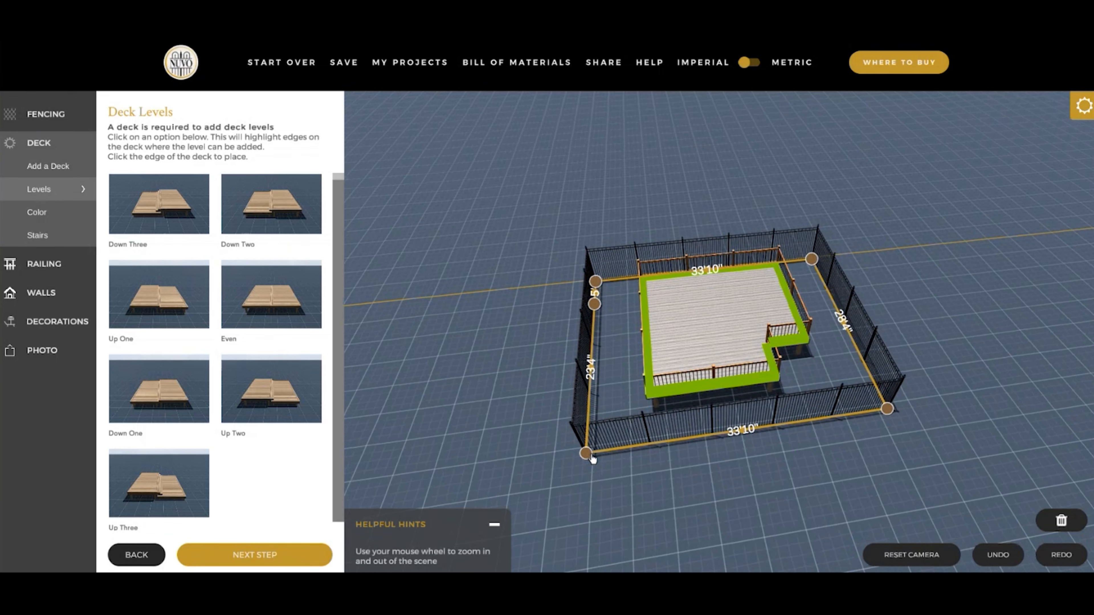
{"action": "left_click_drag", "start_coordinate": [586, 458], "coordinate": [470, 478]}
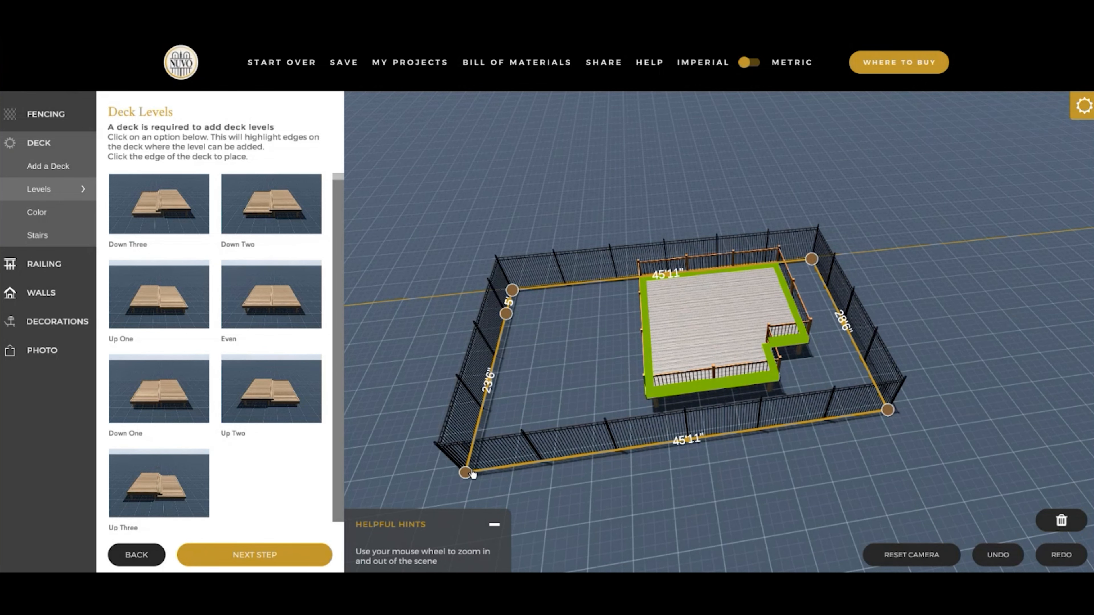
{"action": "left_click", "coordinate": [646, 326]}
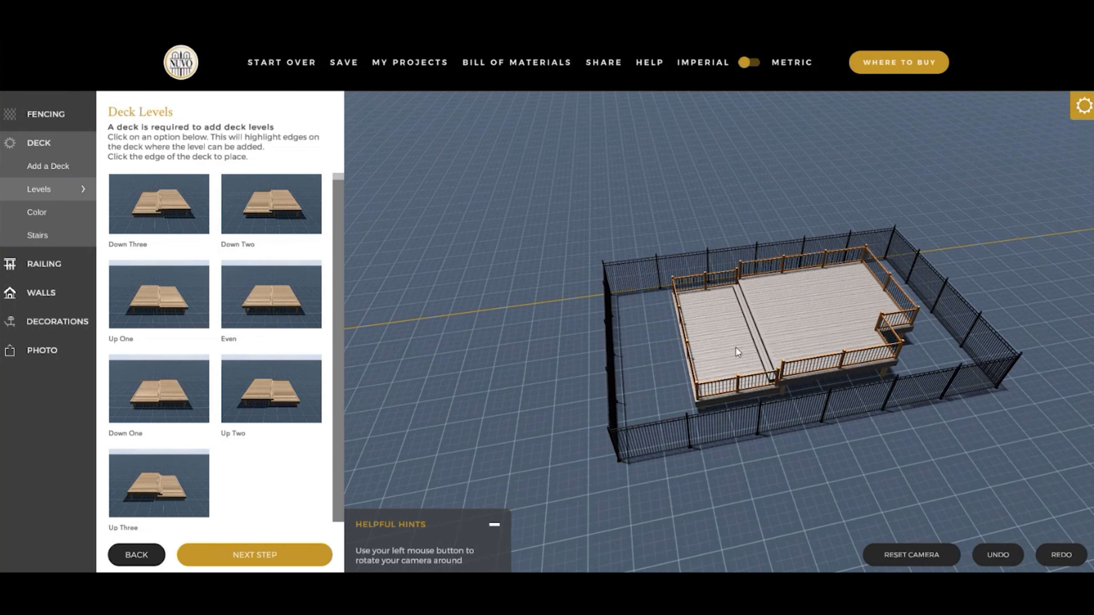
- Shorten the added deck level by moving its rear outer corner toward the front, and deselect it
{"action": "left_click", "coordinate": [725, 319]}
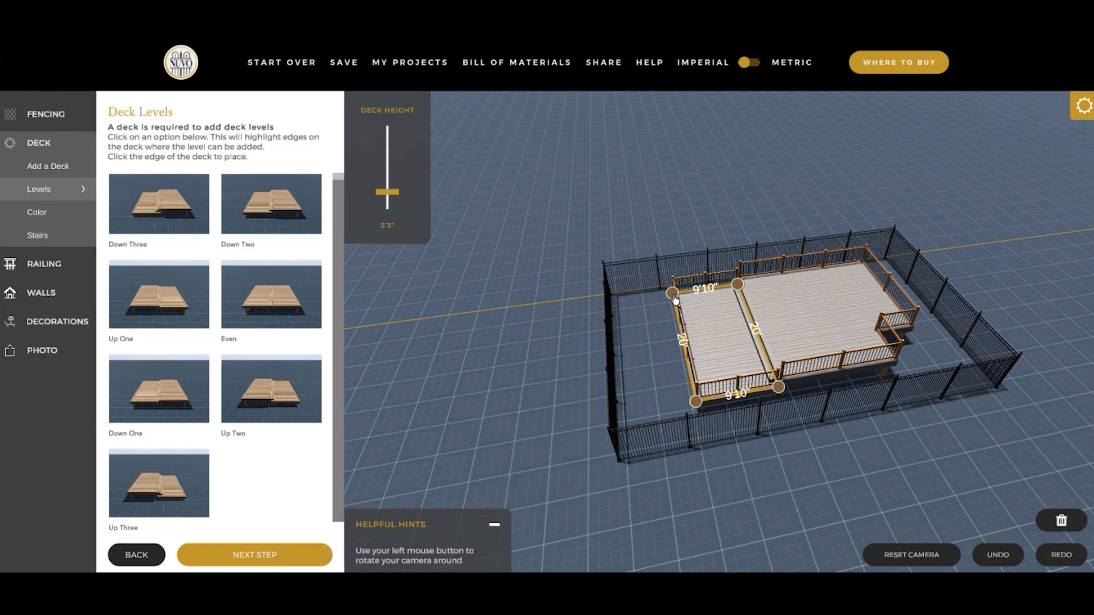
{"action": "left_click_drag", "start_coordinate": [674, 300], "coordinate": [667, 378]}
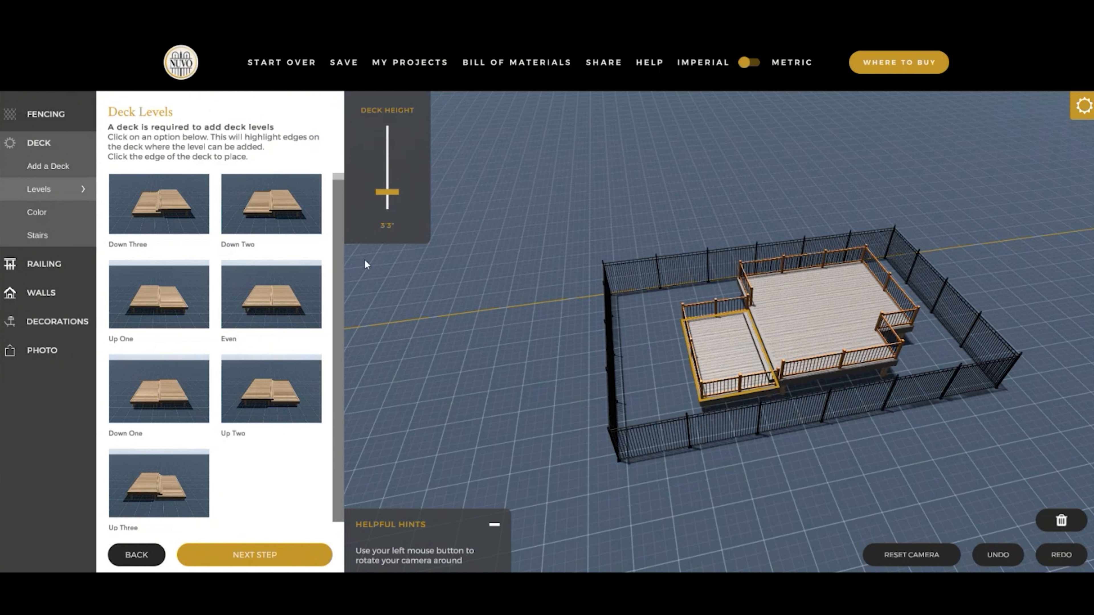
{"action": "left_click", "coordinate": [843, 480]}
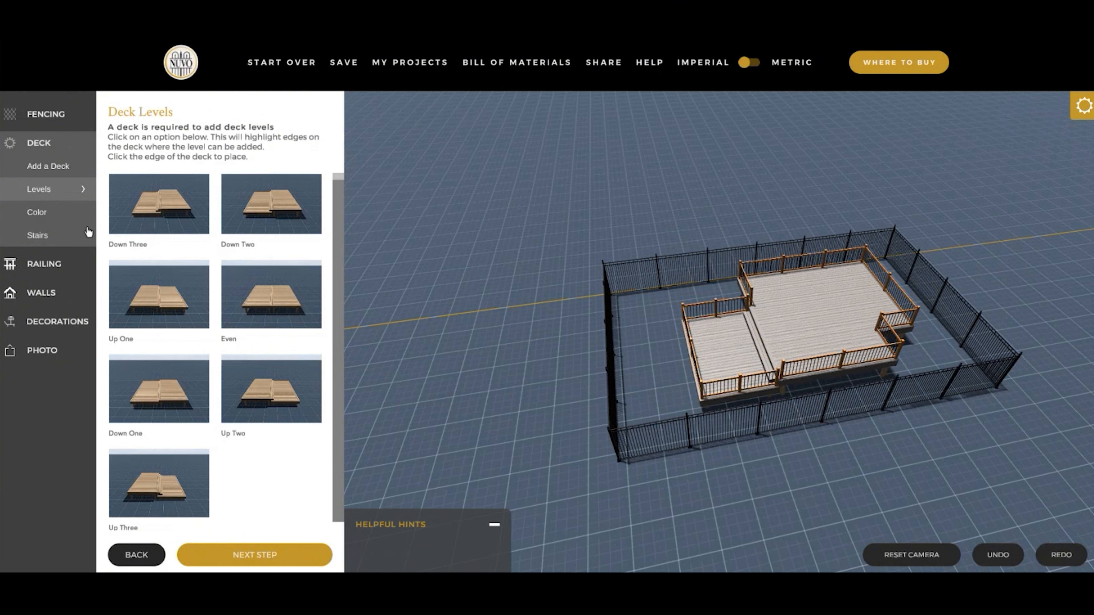
- Color the whole deck Tan and run its boards in the Vertical direction
{"action": "left_click", "coordinate": [71, 218]}
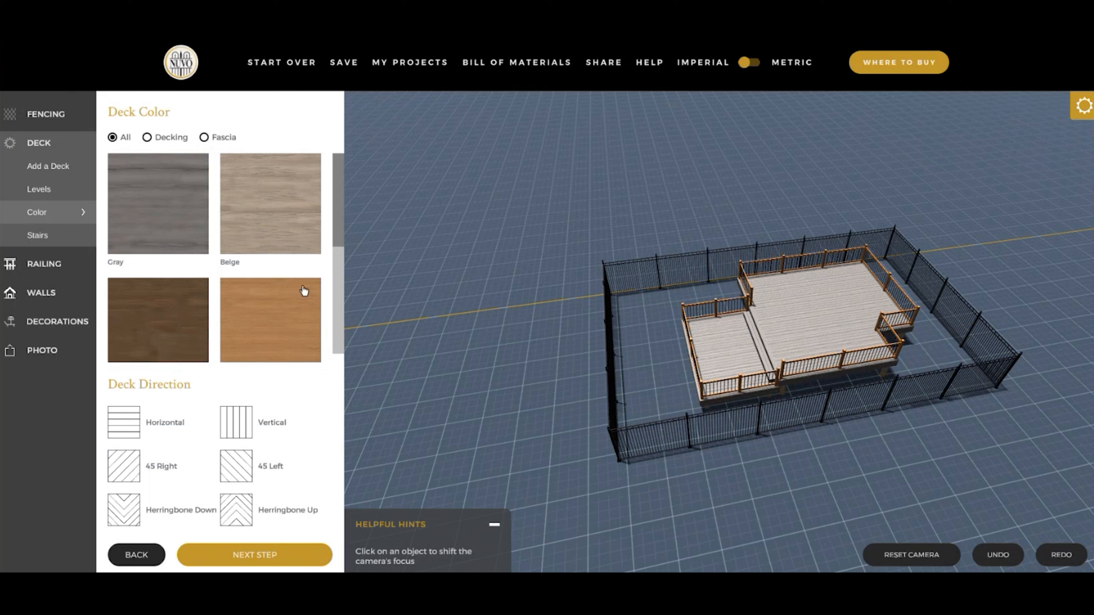
{"action": "left_click", "coordinate": [290, 323]}
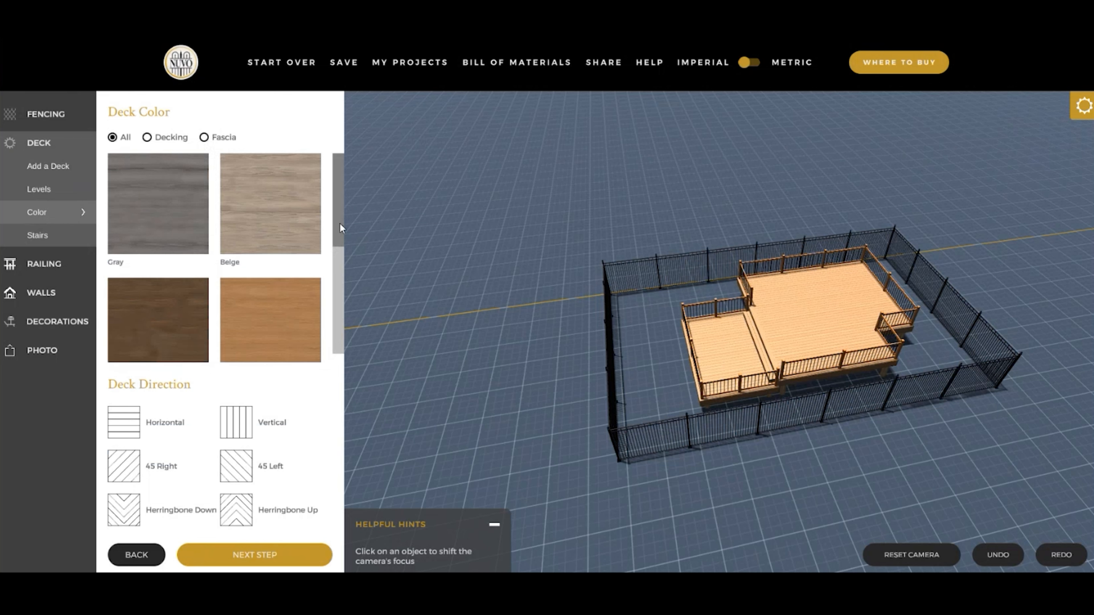
{"action": "left_click", "coordinate": [241, 422]}
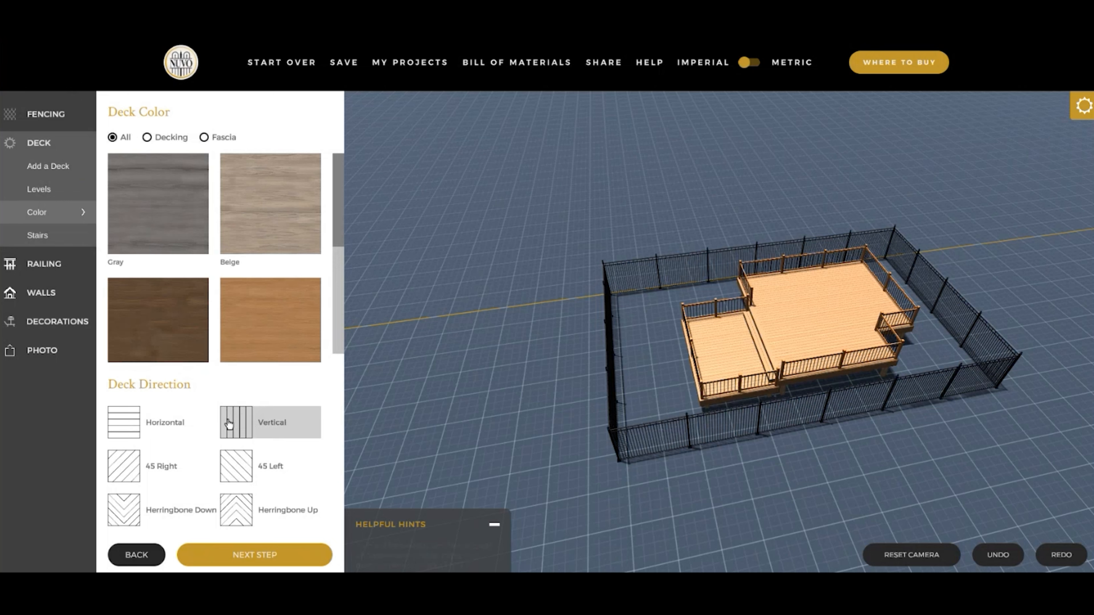
{"action": "left_click", "coordinate": [879, 356]}
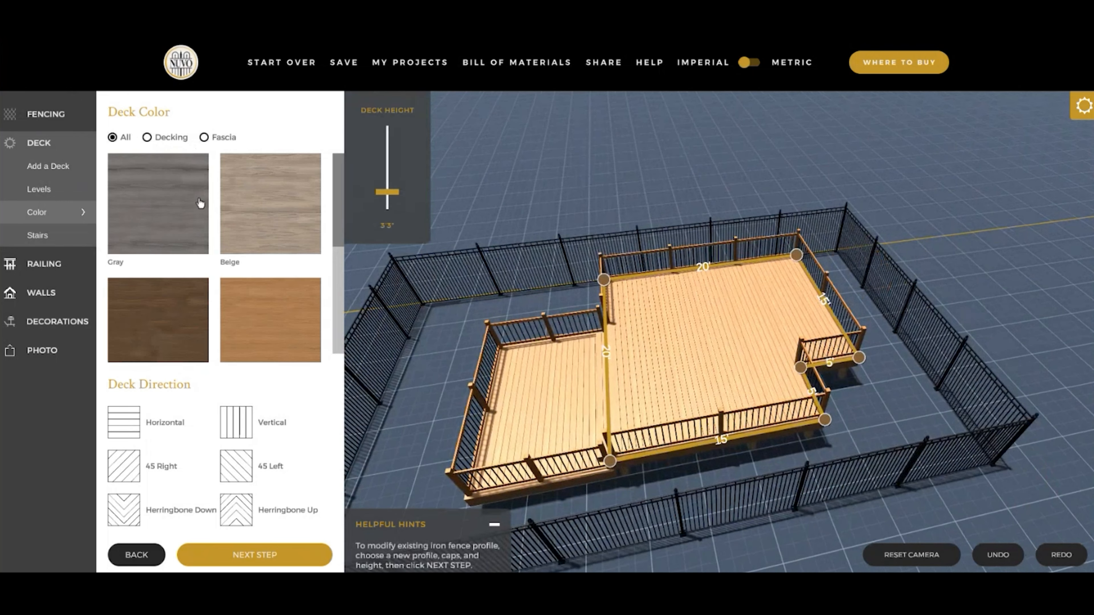
{"action": "left_click", "coordinate": [567, 307]}
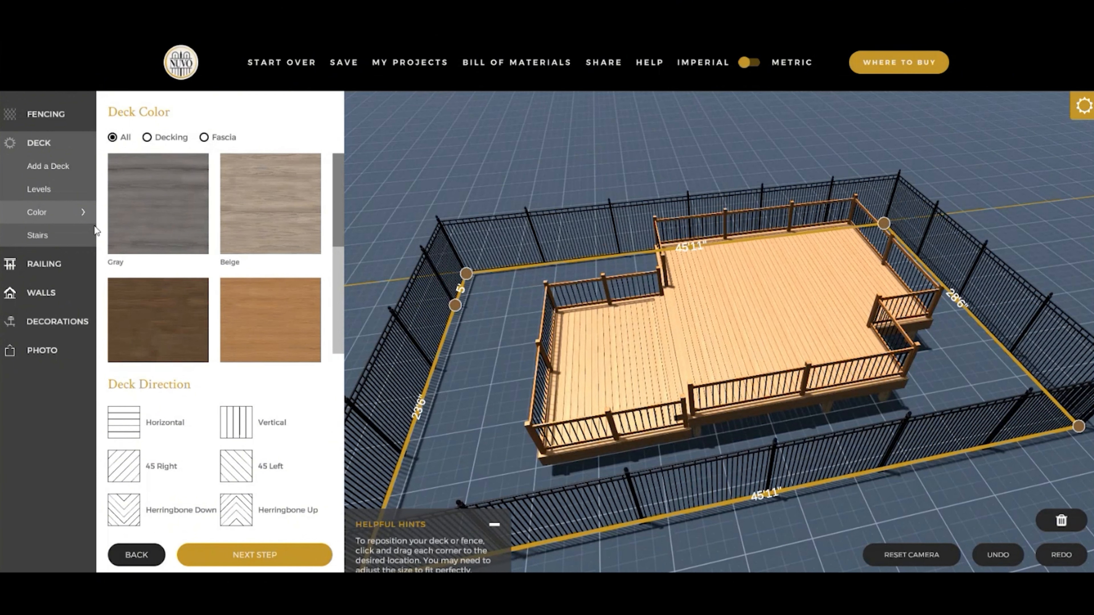
- Add stairs about 4'2" wide at the deck's notched corner and finish placing stairs
{"action": "left_click", "coordinate": [53, 238]}
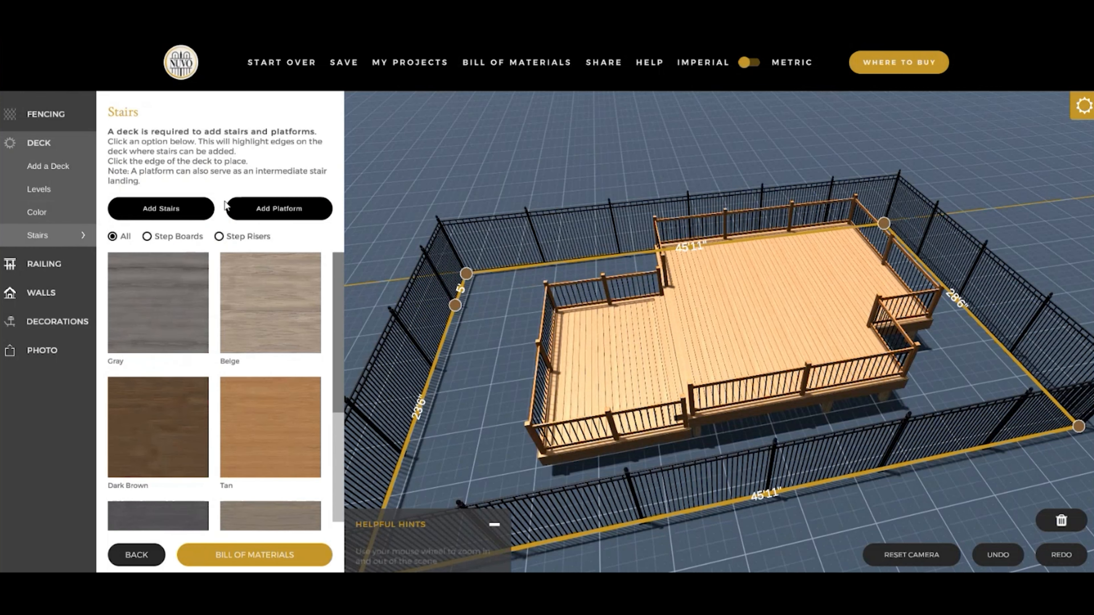
{"action": "left_click", "coordinate": [167, 213]}
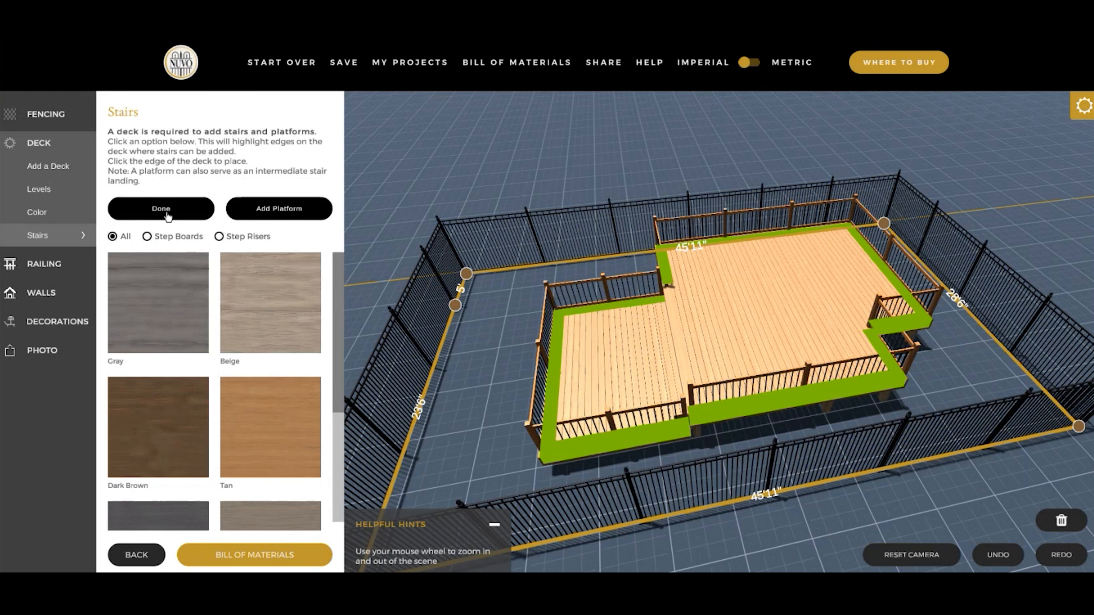
{"action": "left_click_drag", "start_coordinate": [972, 390], "coordinate": [854, 410]}
{"action": "left_click", "coordinate": [907, 358]}
{"action": "left_click", "coordinate": [813, 448]}
{"action": "left_click_drag", "start_coordinate": [813, 448], "coordinate": [754, 343]}
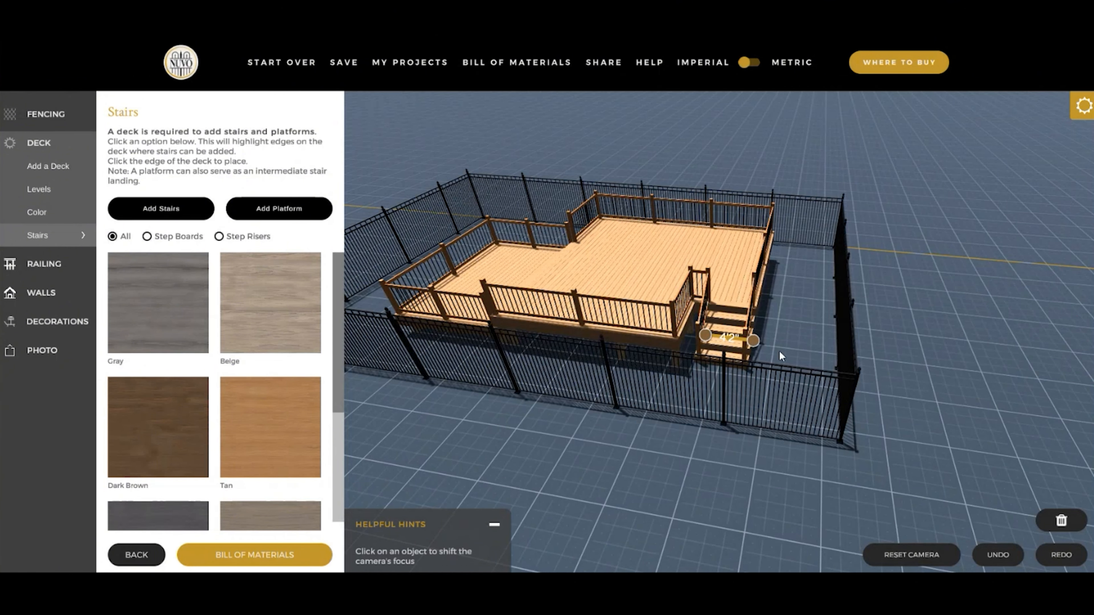
- View the exact edge-length settings of the stairs, close them, and deselect everything
{"action": "left_click", "coordinate": [735, 343]}
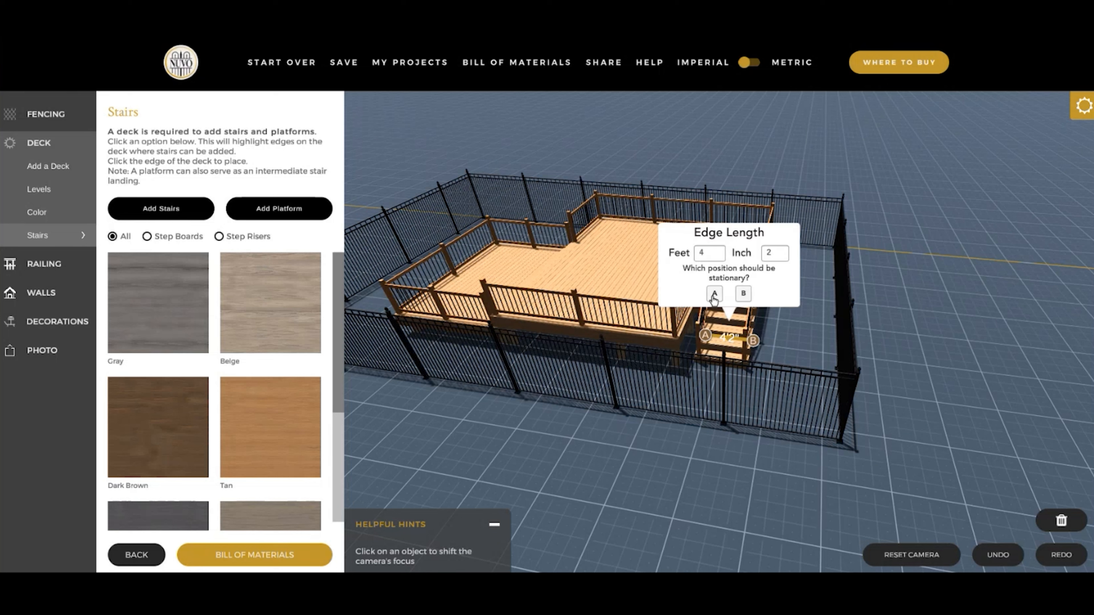
{"action": "left_click", "coordinate": [792, 345]}
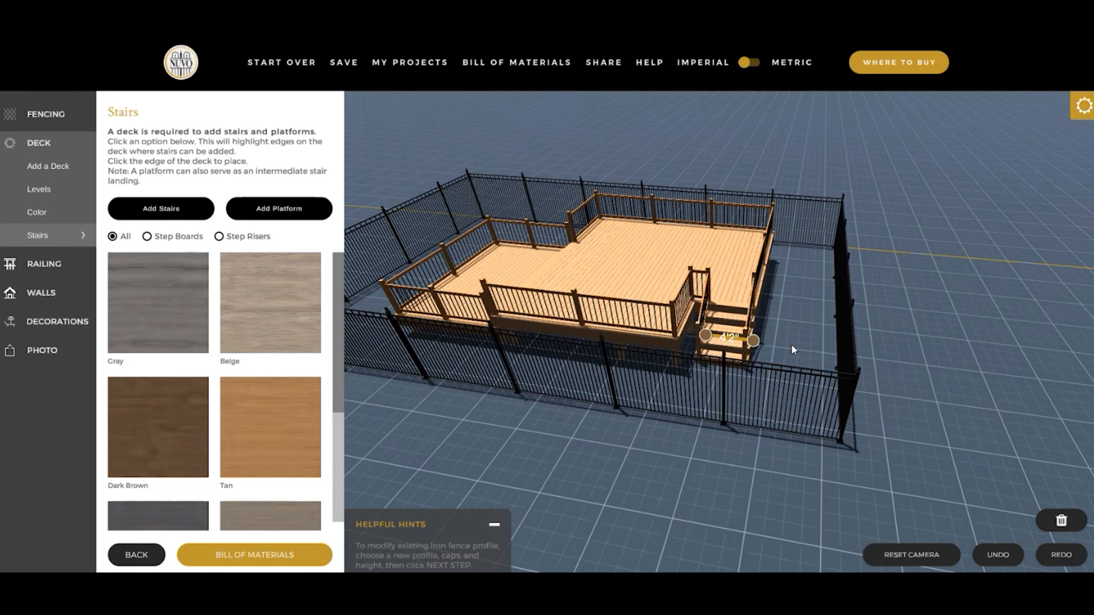
{"action": "right_click_drag", "start_coordinate": [792, 346], "coordinate": [761, 530]}
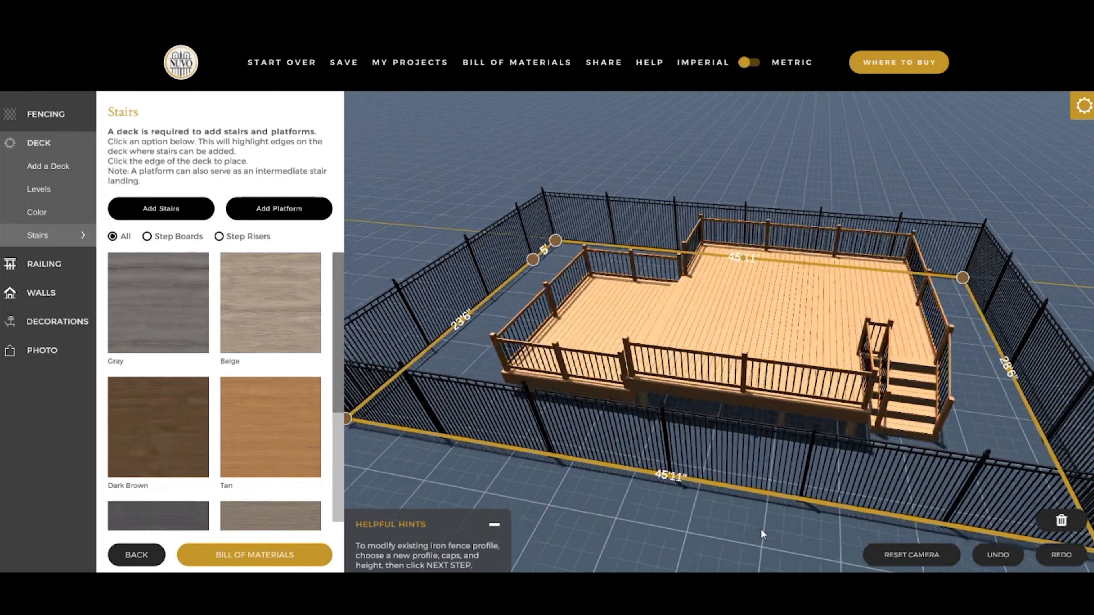
{"action": "left_click", "coordinate": [761, 530]}
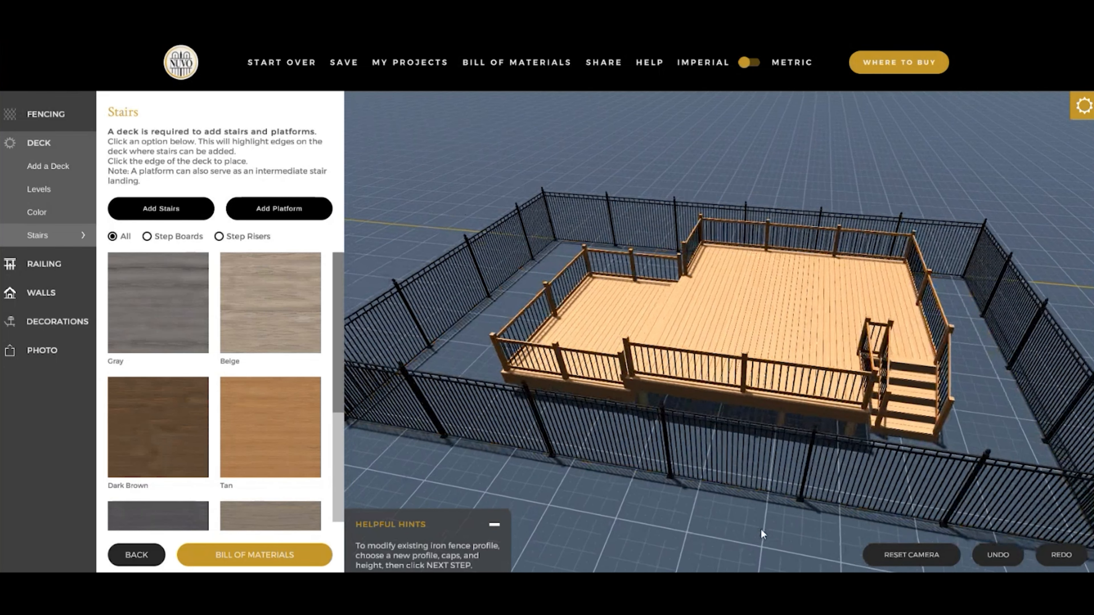
- Apply the 6ft Pre-Drilled Railing Kit to the deck with a 42" height
{"action": "left_click", "coordinate": [37, 264]}
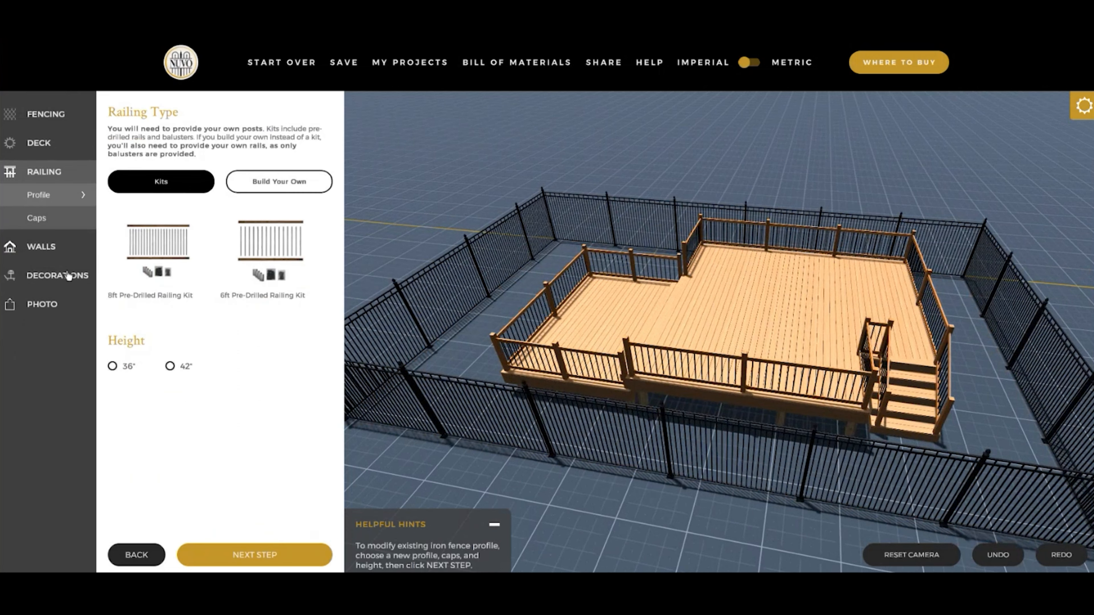
{"action": "left_click", "coordinate": [276, 271]}
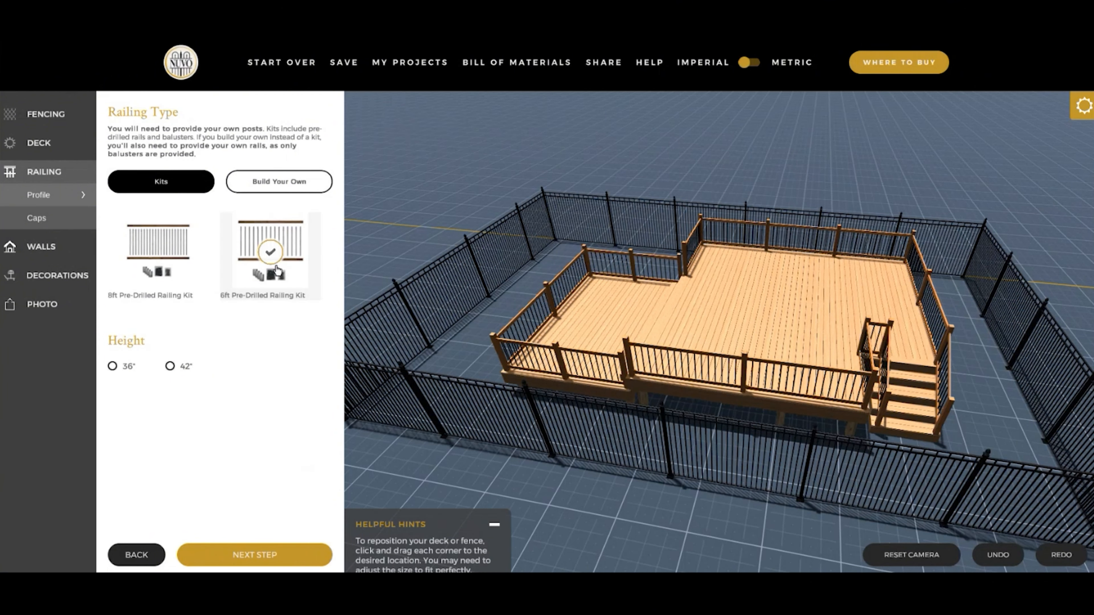
{"action": "left_click", "coordinate": [170, 366]}
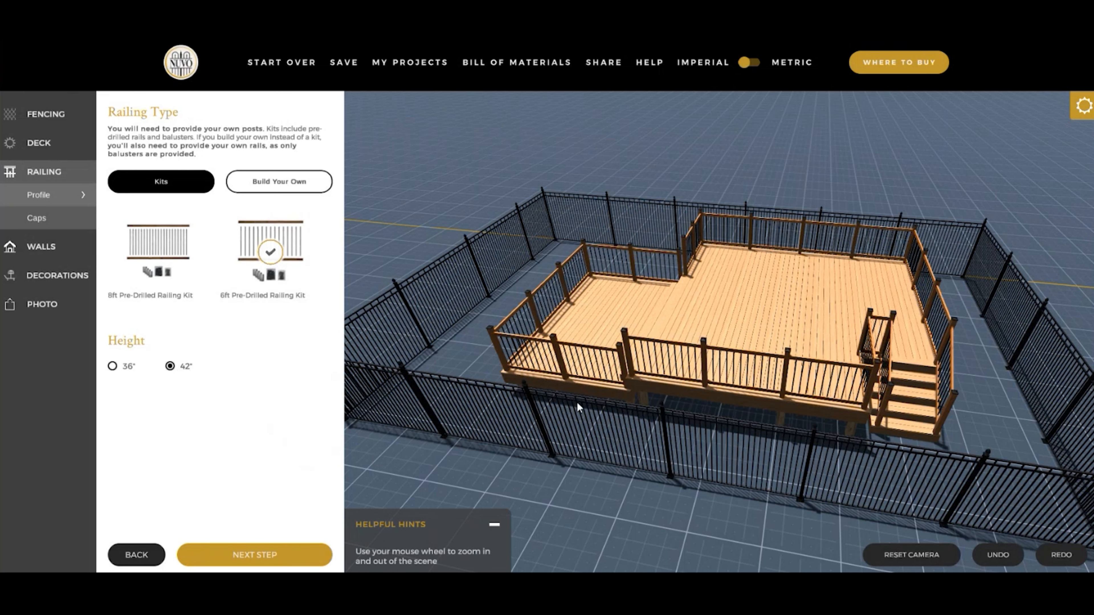
- Build a custom railing with 3/4" Wide Black Square Tubing Galvanized Steel balusters in the 36" length
{"action": "left_click", "coordinate": [267, 186]}
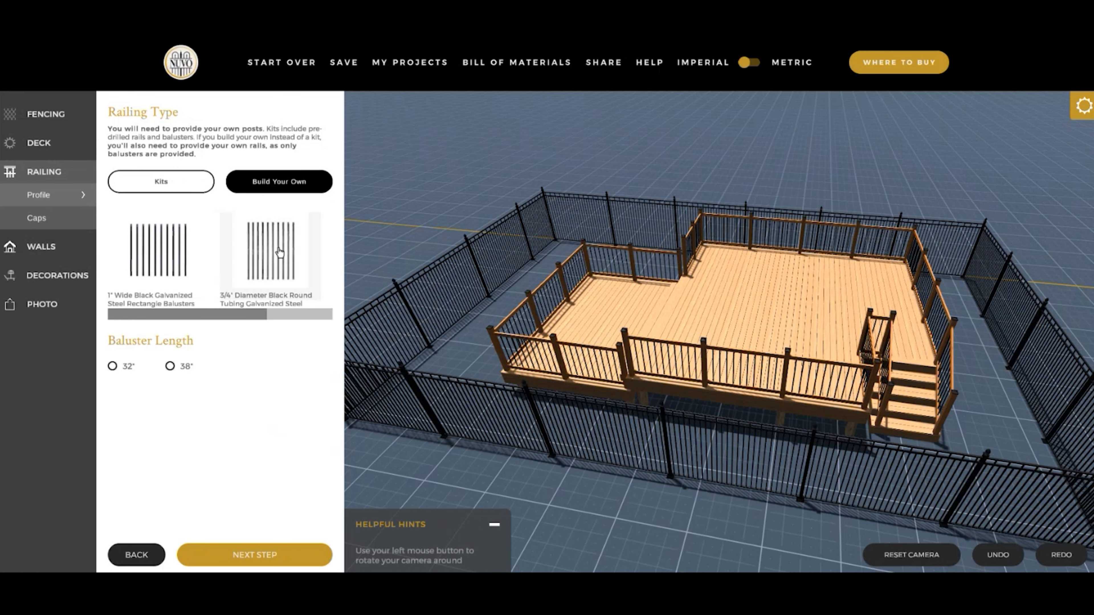
{"action": "left_click_drag", "start_coordinate": [209, 313], "coordinate": [282, 311]}
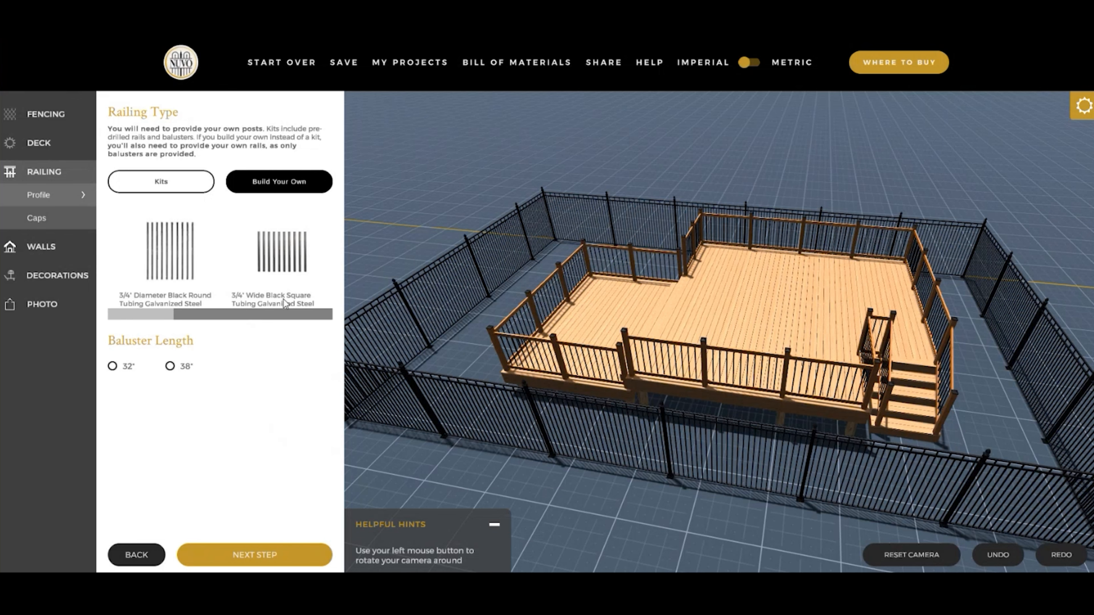
{"action": "left_click", "coordinate": [292, 254]}
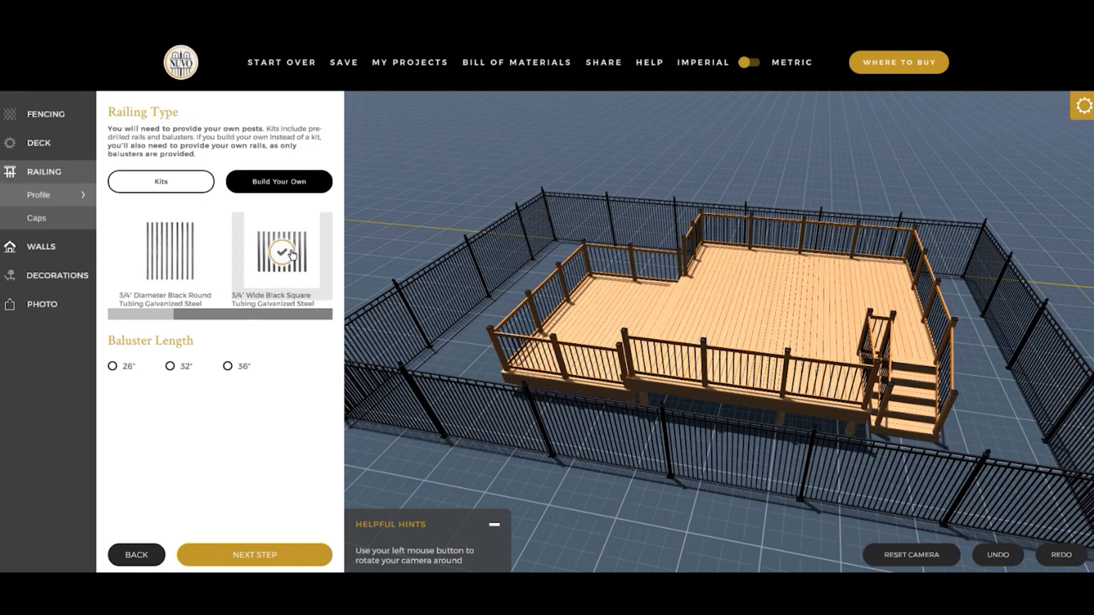
{"action": "scroll", "coordinate": [646, 375], "scroll_direction": "up", "scroll_amount": 2}
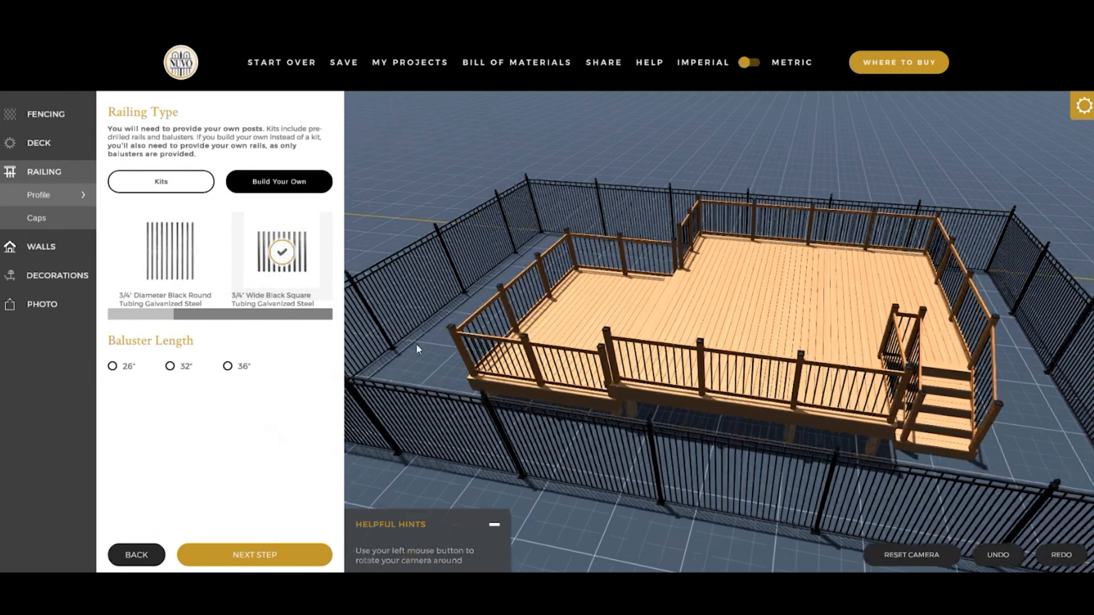
{"action": "left_click", "coordinate": [227, 366]}
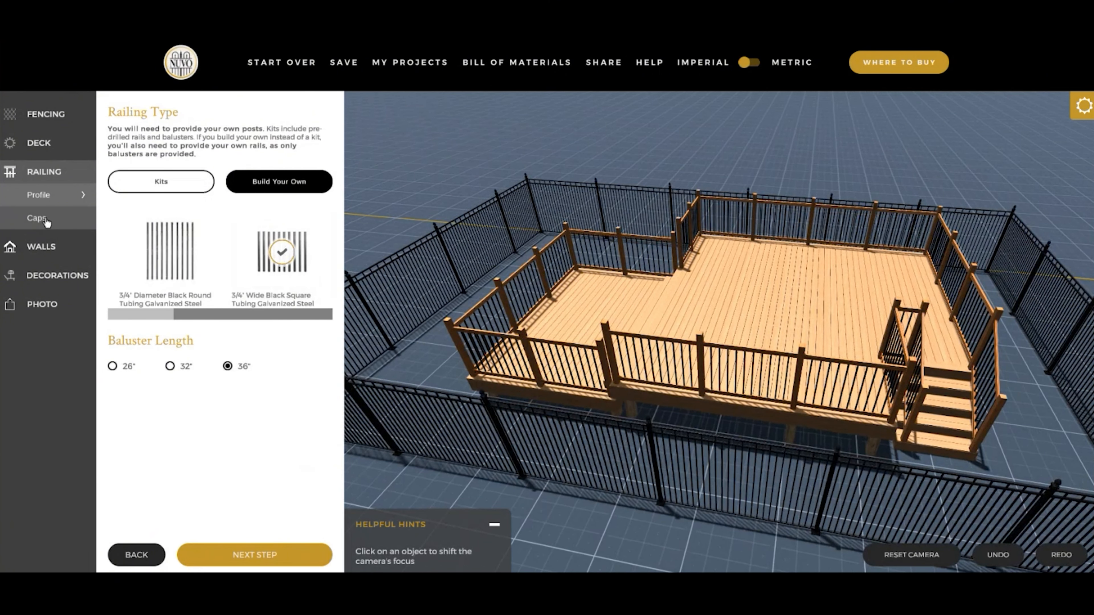
- Try the 4" x 4" Ornamental Pyramid Post Cap on the railing posts and switch to the 4" x 4" Eazy-Cap Patented Pyramid Post Cap
{"action": "left_click", "coordinate": [37, 218]}
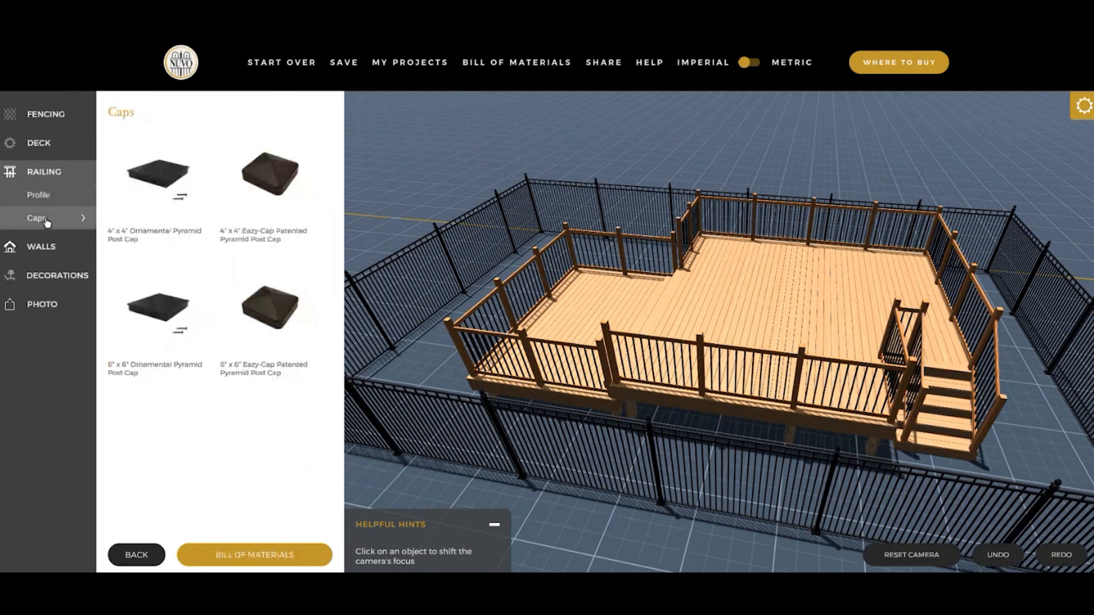
{"action": "left_click", "coordinate": [157, 174]}
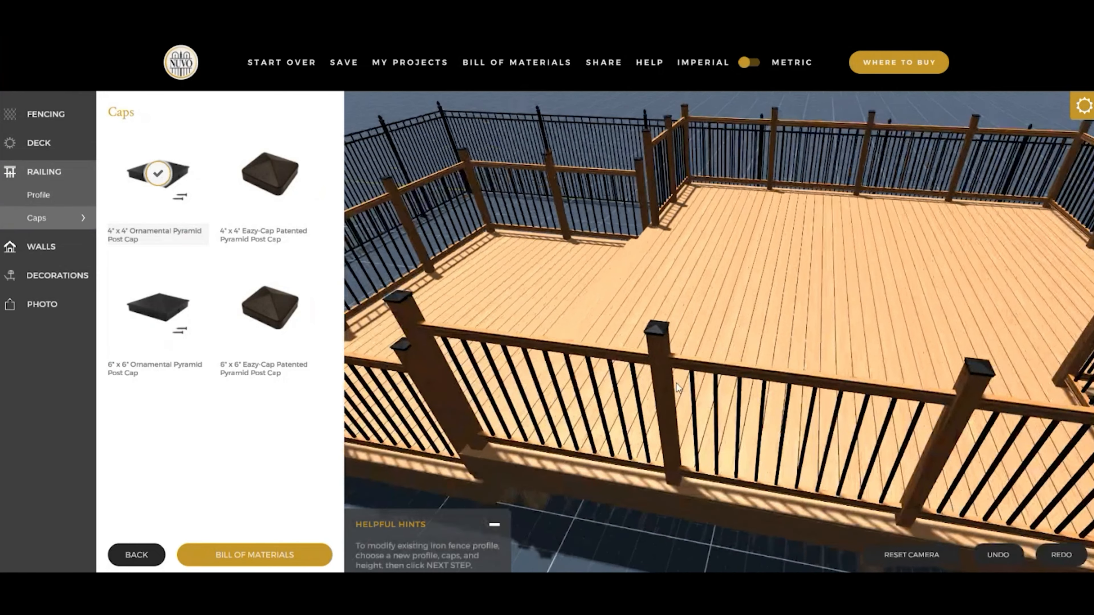
{"action": "left_click", "coordinate": [268, 185]}
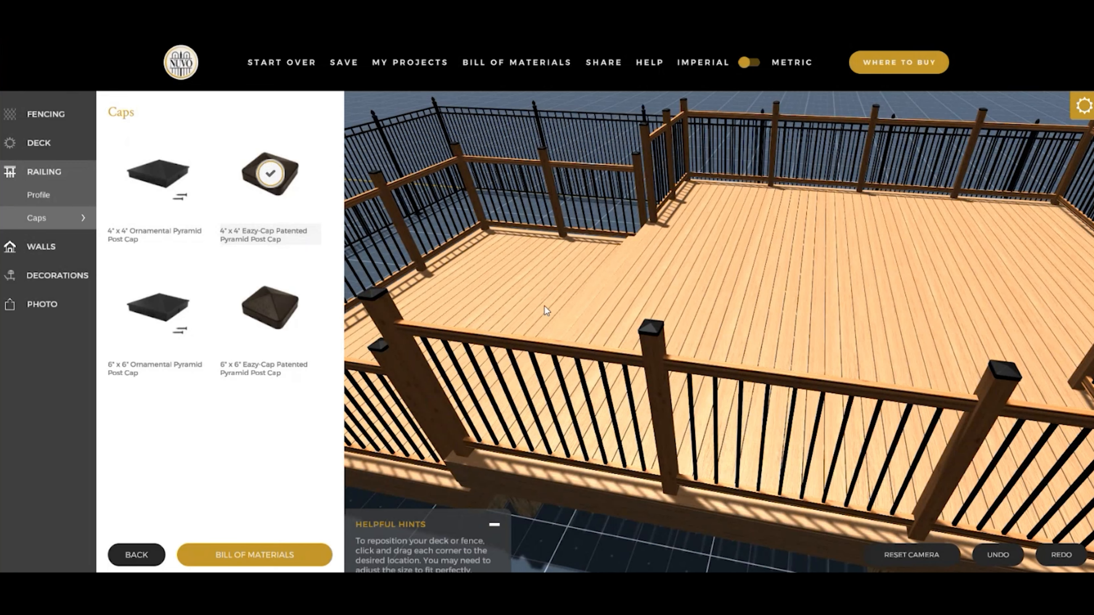
- Add a red wall along the back edge of the upper deck
{"action": "scroll", "coordinate": [544, 306], "scroll_direction": "down", "scroll_amount": 5}
{"action": "left_click_drag", "start_coordinate": [550, 308], "coordinate": [728, 314]}
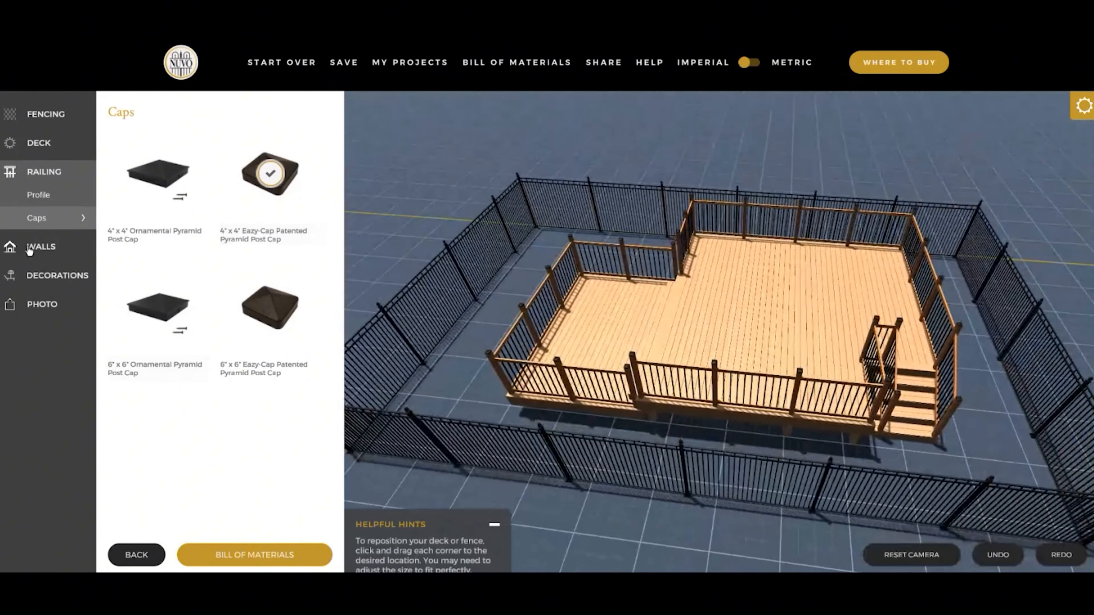
{"action": "left_click", "coordinate": [47, 249]}
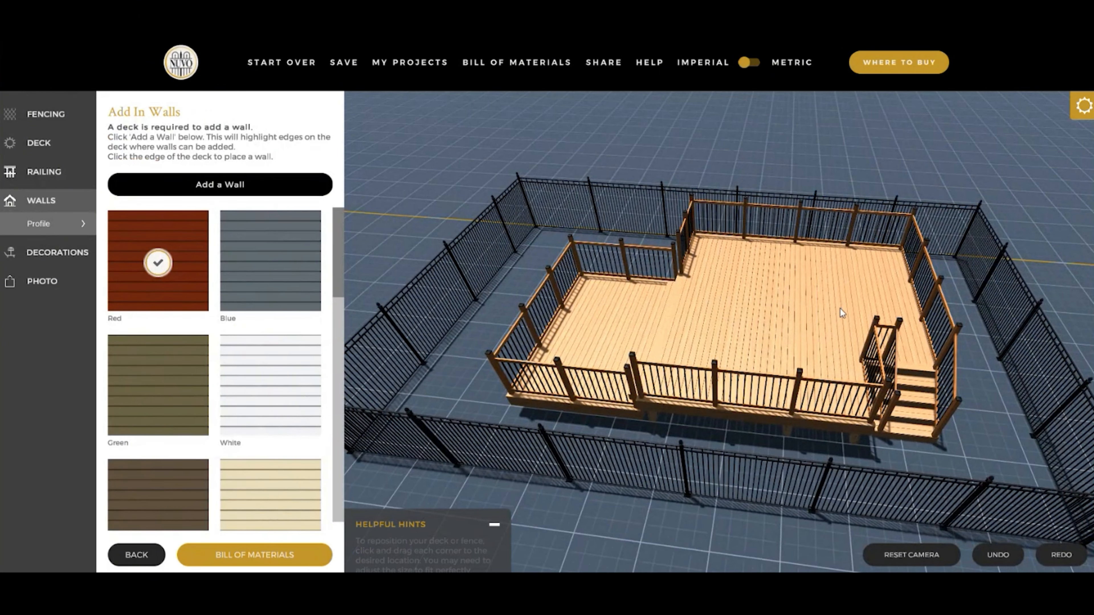
{"action": "left_click", "coordinate": [235, 193]}
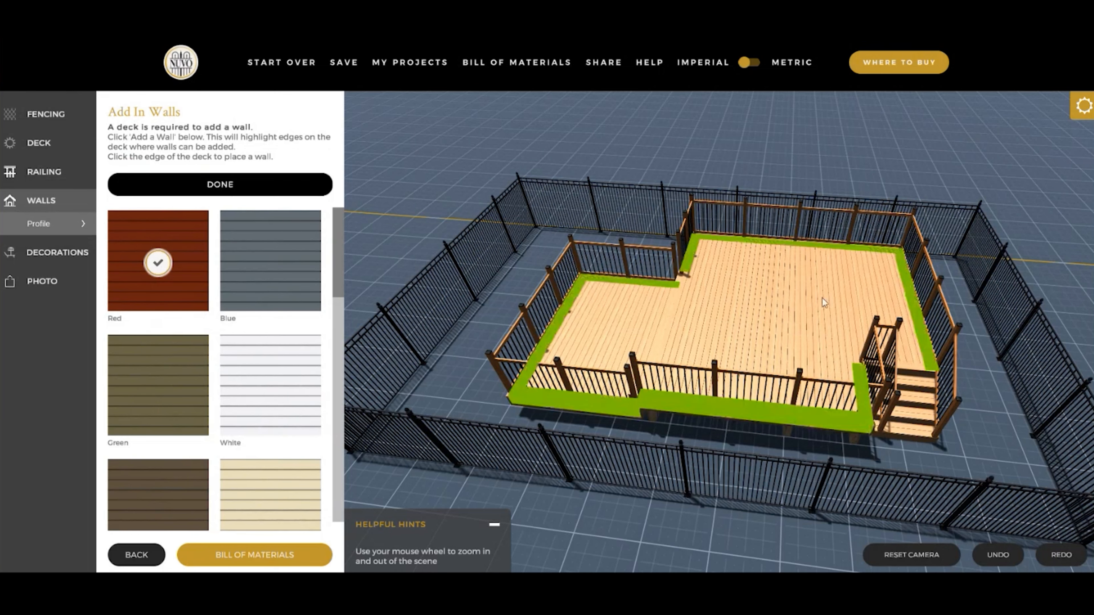
{"action": "left_click", "coordinate": [800, 246]}
- Shift the scene's time of day closer to dawn and minimize the time setting
{"action": "left_click", "coordinate": [1080, 115]}
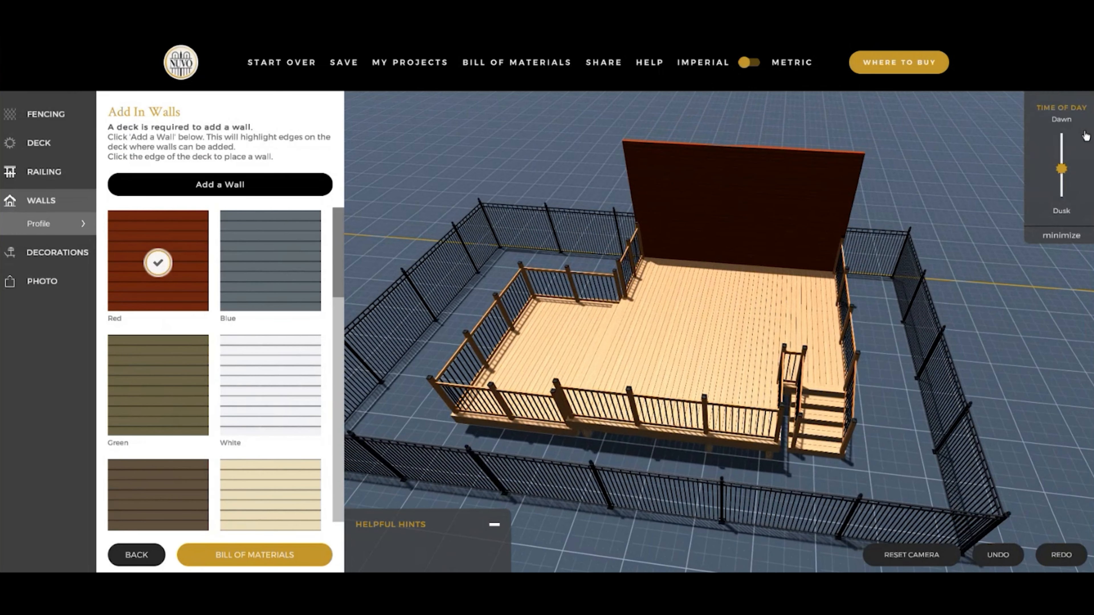
{"action": "mouse_move", "coordinate": [1062, 161]}
{"action": "left_mouse_down"}
{"action": "mouse_move", "coordinate": [1061, 176]}
{"action": "mouse_move", "coordinate": [1062, 149]}
{"action": "left_mouse_up"}
{"action": "left_click", "coordinate": [1070, 239]}
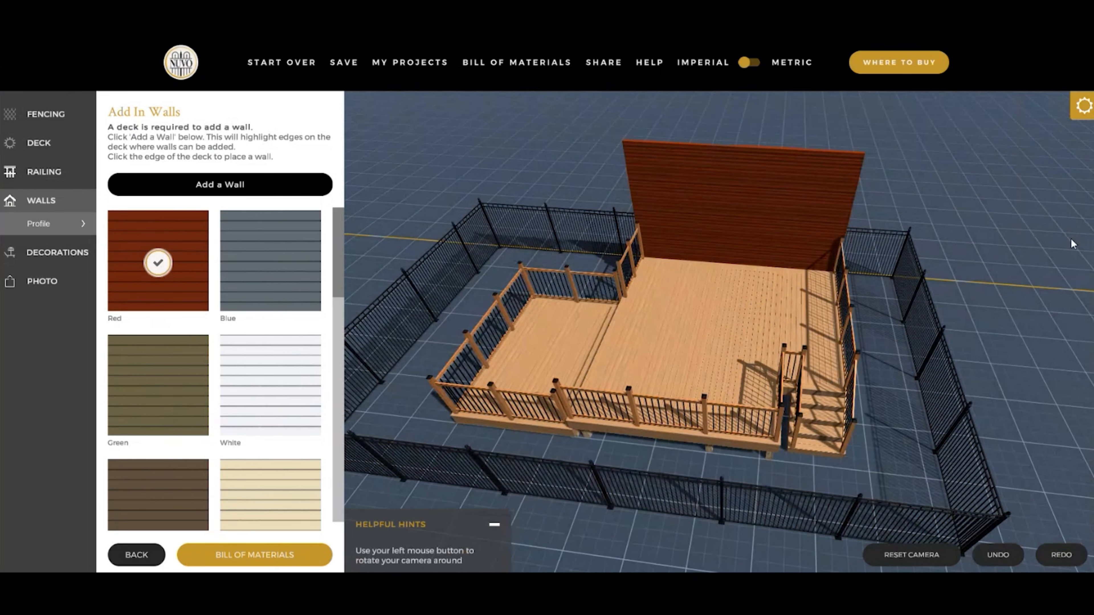
- Shorten the red wall from its end nearest the lower deck and deselect it
{"action": "left_click", "coordinate": [732, 228]}
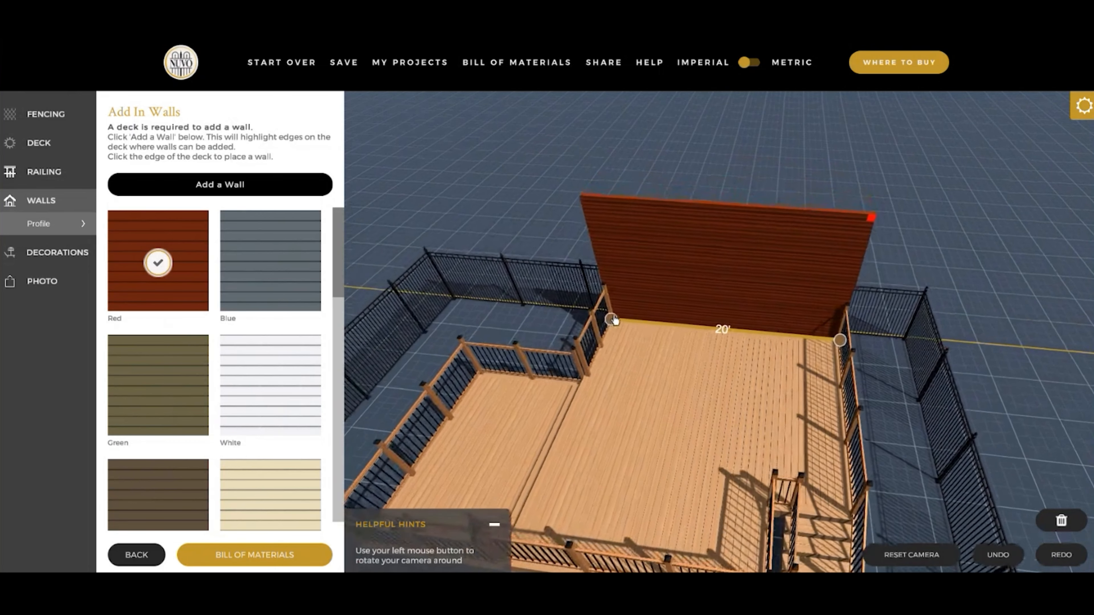
{"action": "left_click_drag", "start_coordinate": [610, 324], "coordinate": [660, 334]}
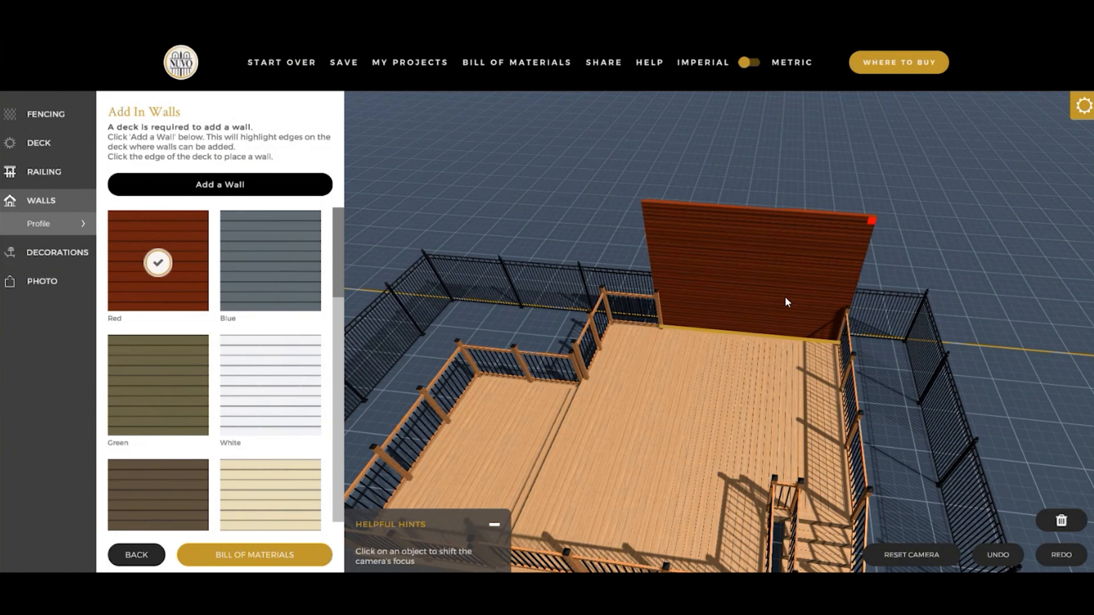
{"action": "left_click", "coordinate": [908, 264]}
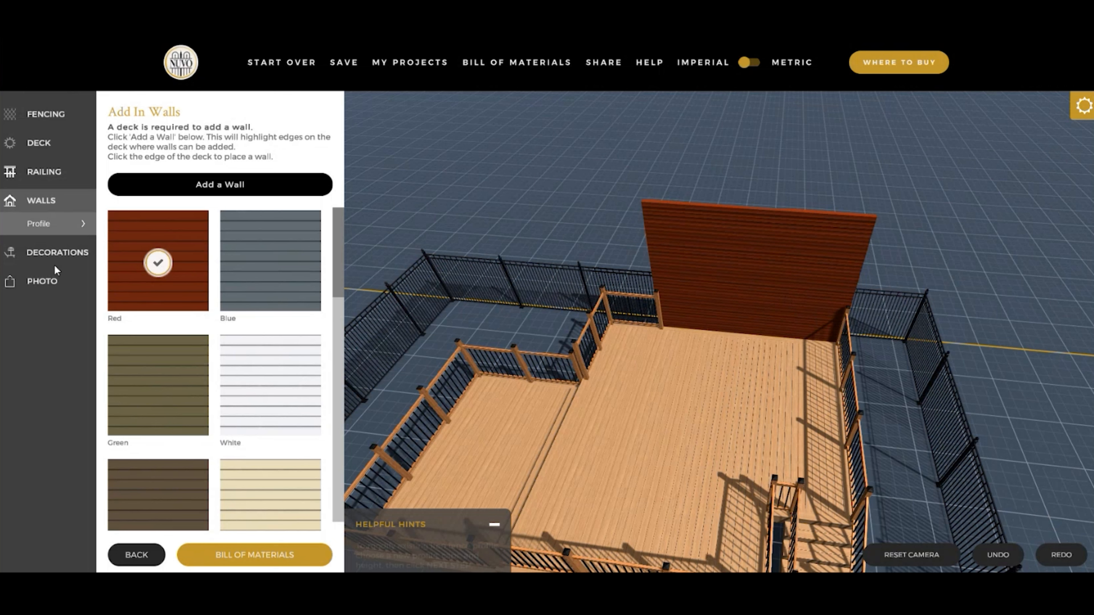
- Place a Resizeable Rectangle Pool outside the fence on the stairs side of the deck
{"action": "left_click", "coordinate": [54, 253]}
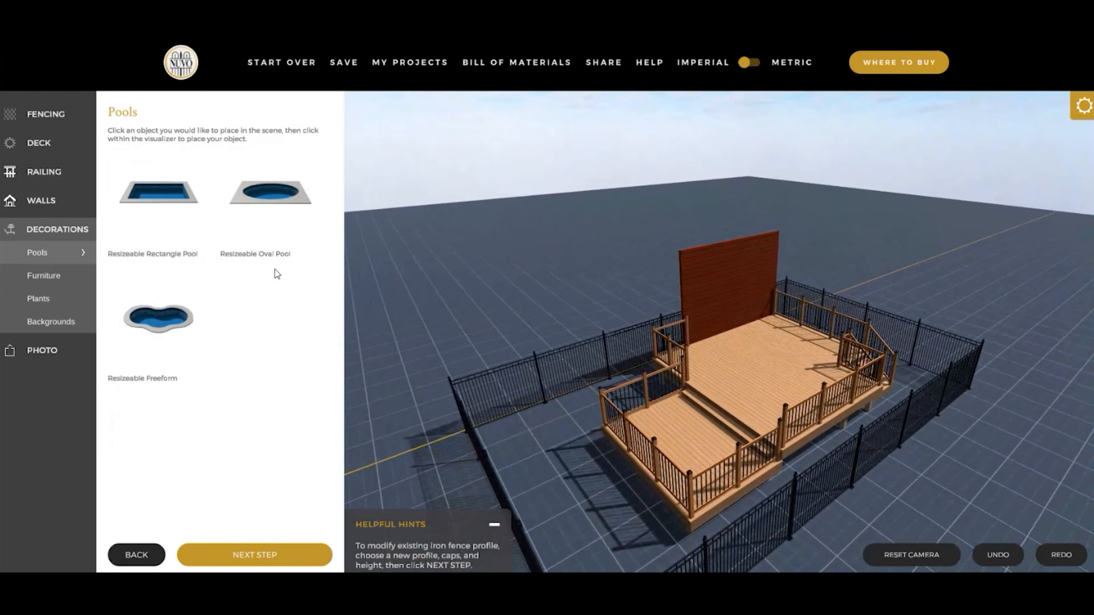
{"action": "left_click", "coordinate": [154, 198]}
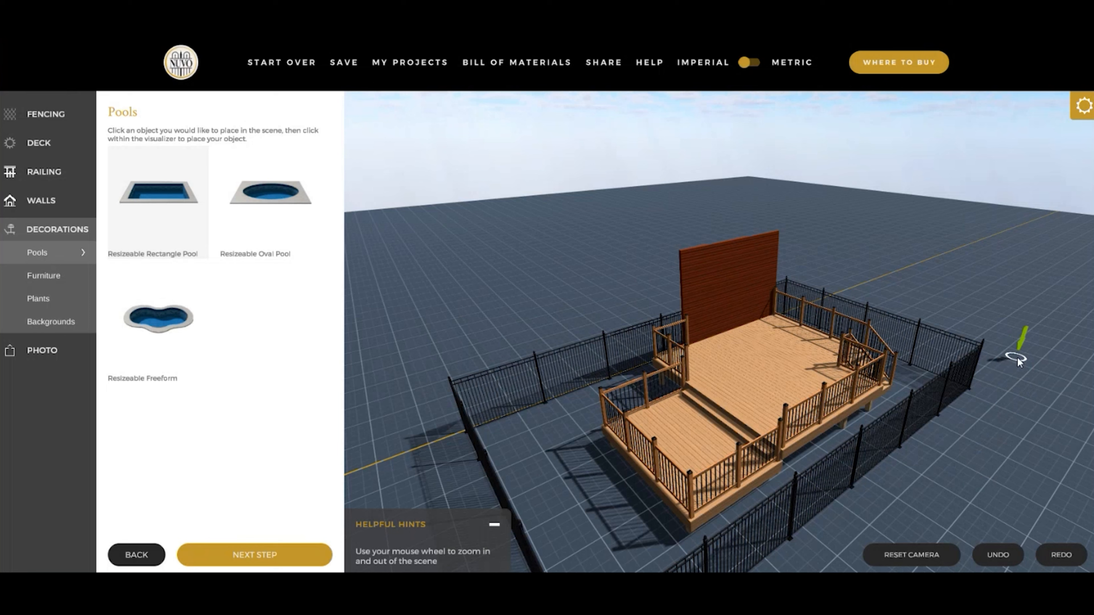
{"action": "left_click", "coordinate": [1017, 357]}
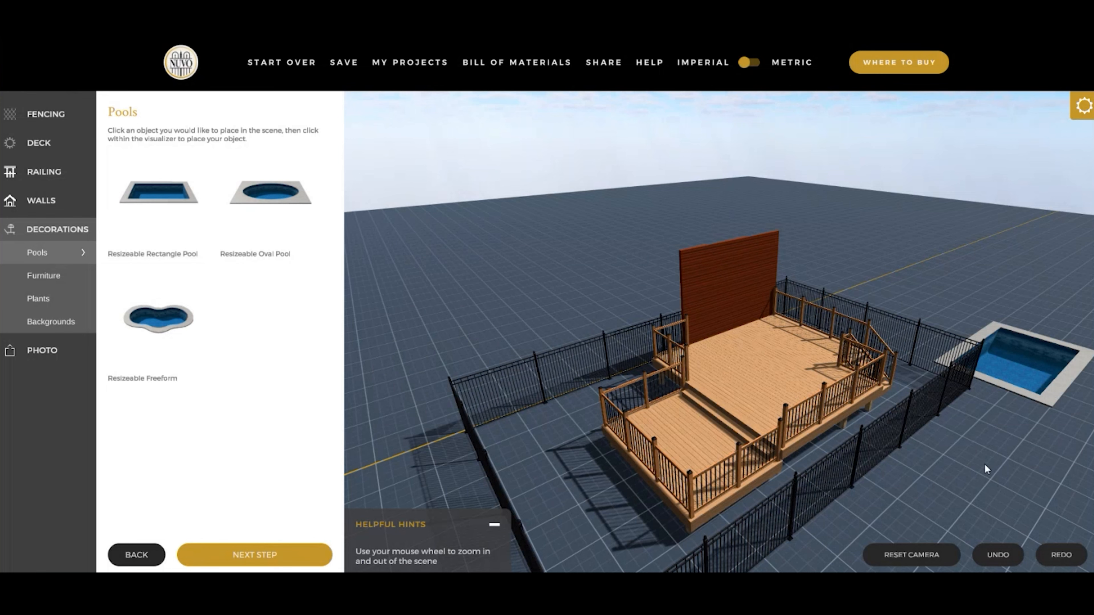
- Resize the rectangle pool to about 15'4" by 18', move it beside the fence corner near the stairs, and deselect it
{"action": "left_click", "coordinate": [1032, 381]}
{"action": "left_click_drag", "start_coordinate": [1016, 407], "coordinate": [686, 435]}
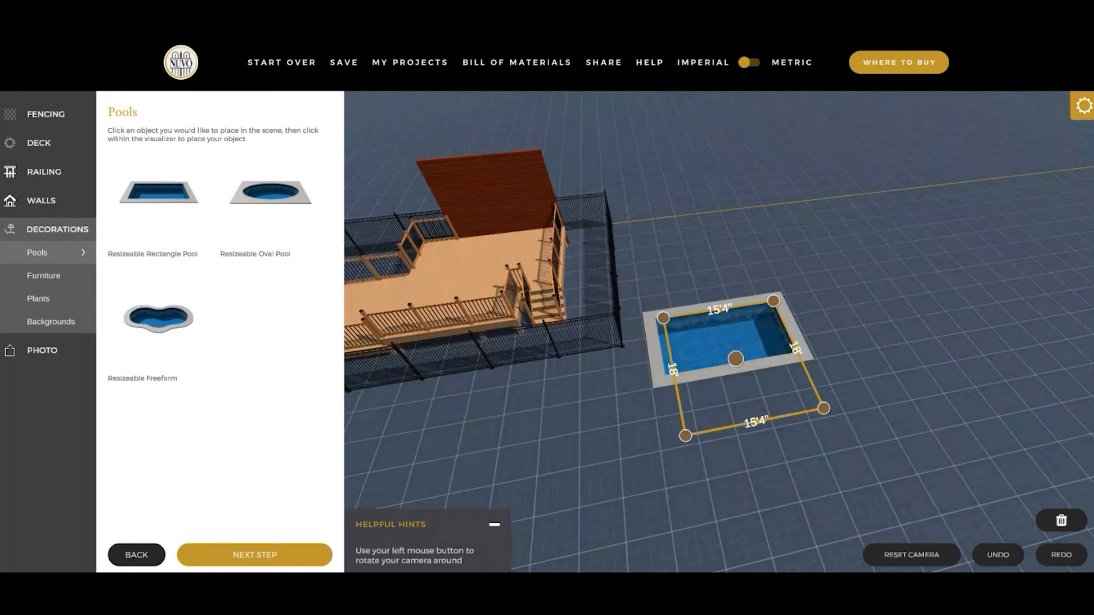
{"action": "left_click_drag", "start_coordinate": [742, 363], "coordinate": [577, 439]}
{"action": "left_click", "coordinate": [732, 393]}
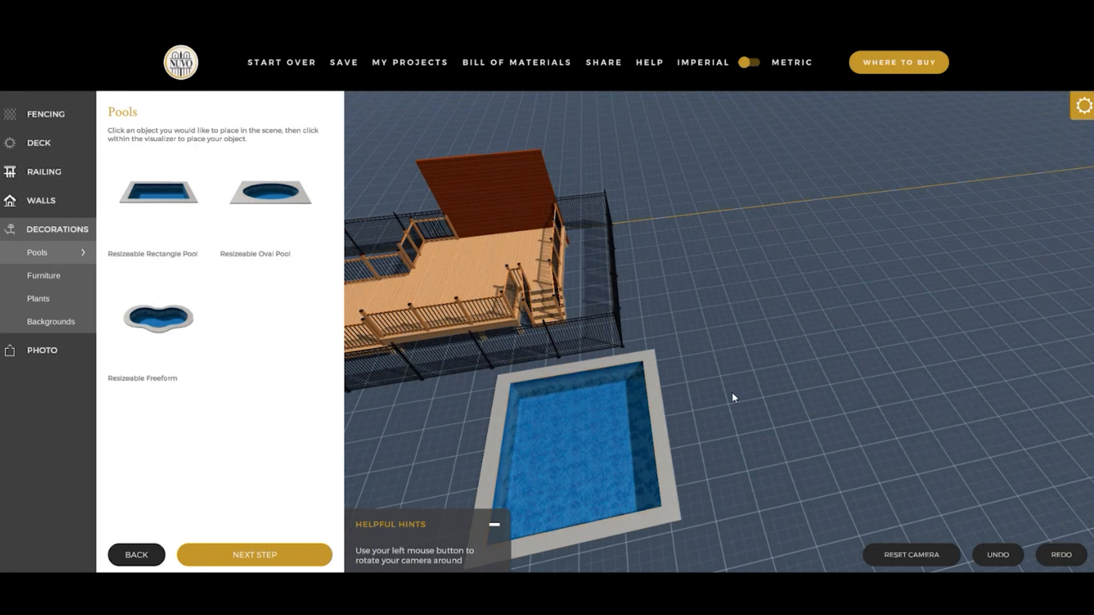
{"action": "left_click_drag", "start_coordinate": [715, 445], "coordinate": [721, 428]}
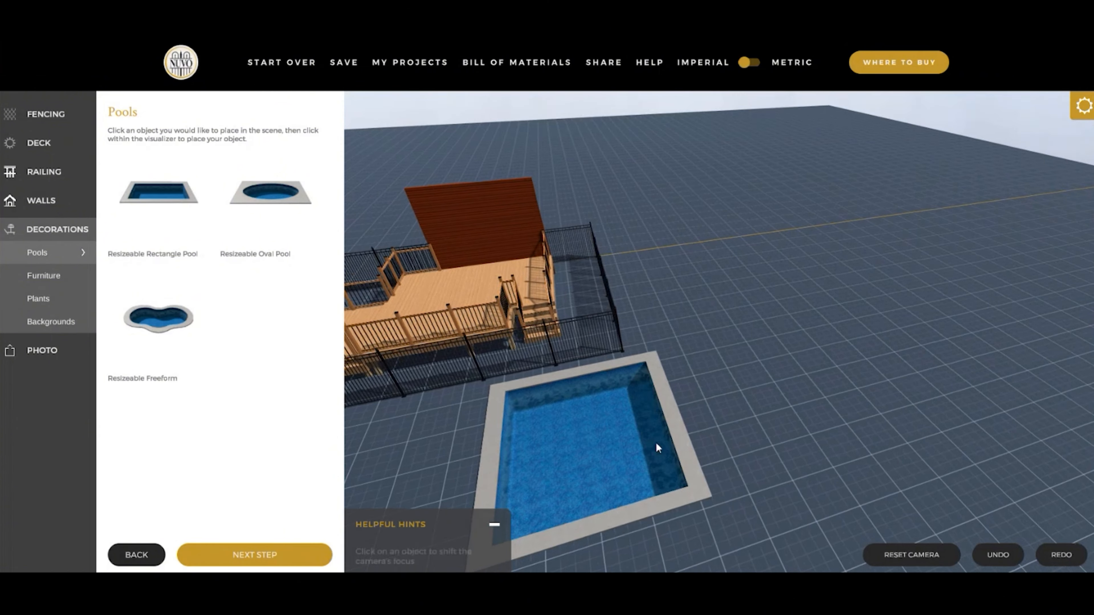
{"action": "left_click", "coordinate": [625, 453]}
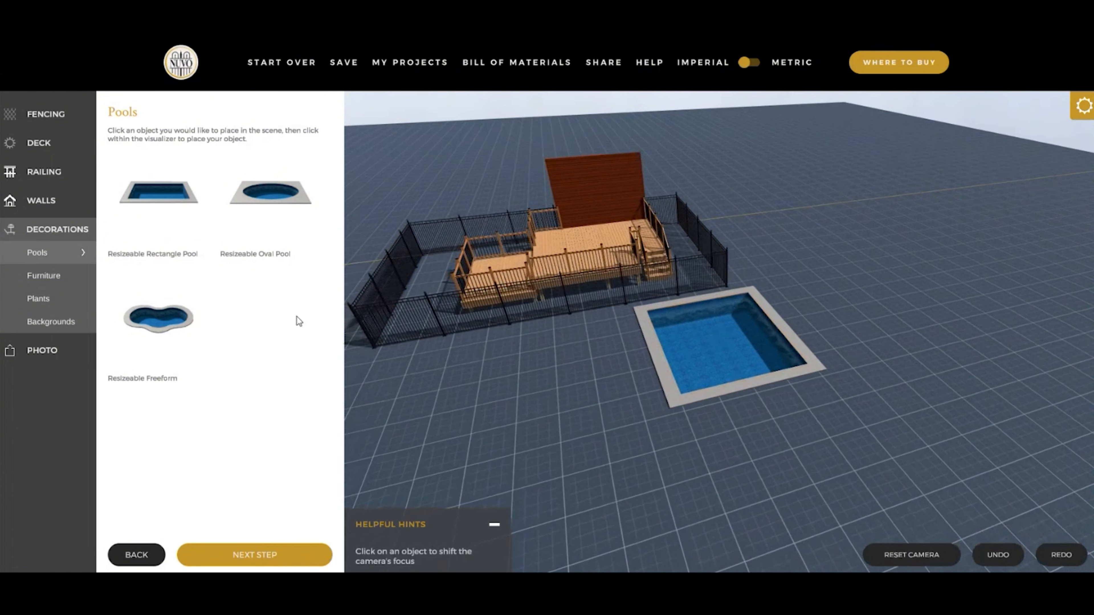
- Place the Billeville Patio Set on the upper deck and move it closer to the red wall
{"action": "left_click", "coordinate": [59, 283]}
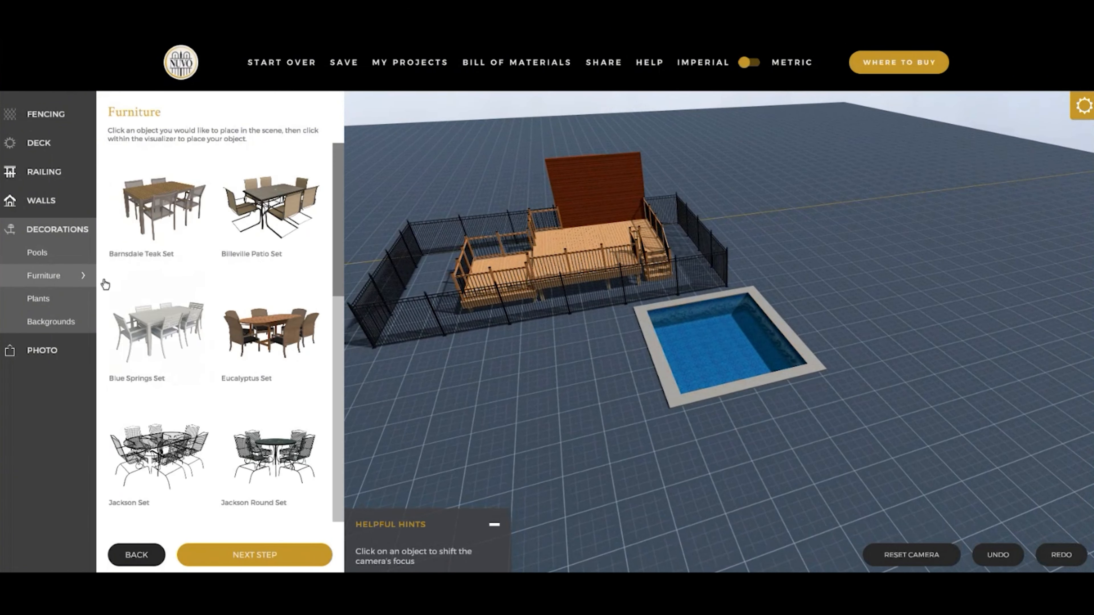
{"action": "left_click", "coordinate": [575, 241]}
{"action": "left_click", "coordinate": [271, 202]}
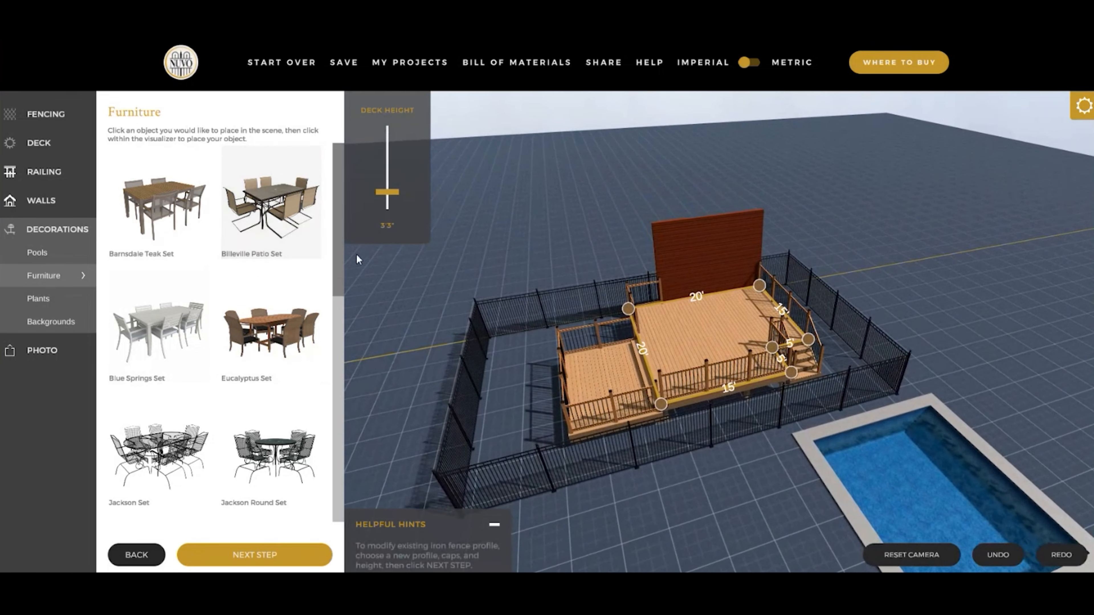
{"action": "left_click", "coordinate": [697, 345]}
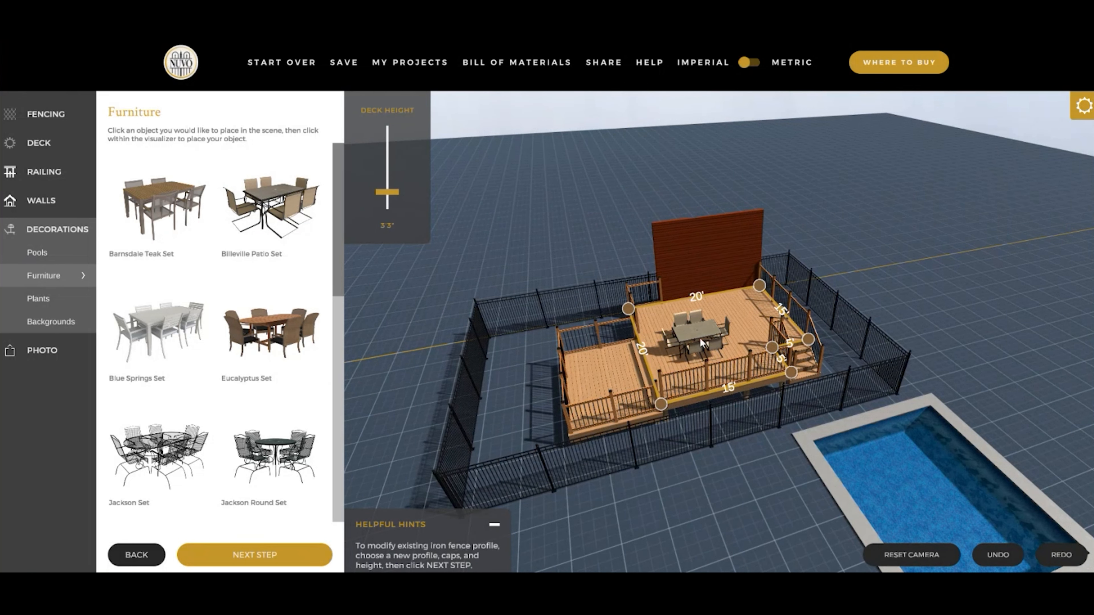
{"action": "left_click", "coordinate": [699, 337]}
{"action": "left_click_drag", "start_coordinate": [696, 354], "coordinate": [697, 322]}
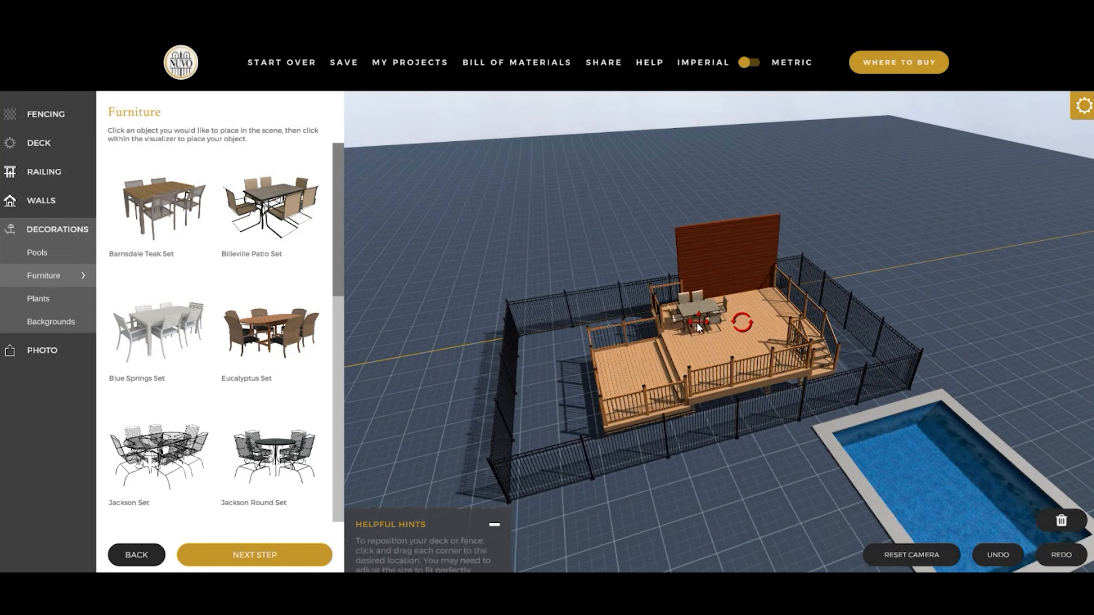
- Place a Birch tree outside the fence, on the side opposite the pool
{"action": "left_click", "coordinate": [41, 301]}
{"action": "left_click", "coordinate": [272, 203]}
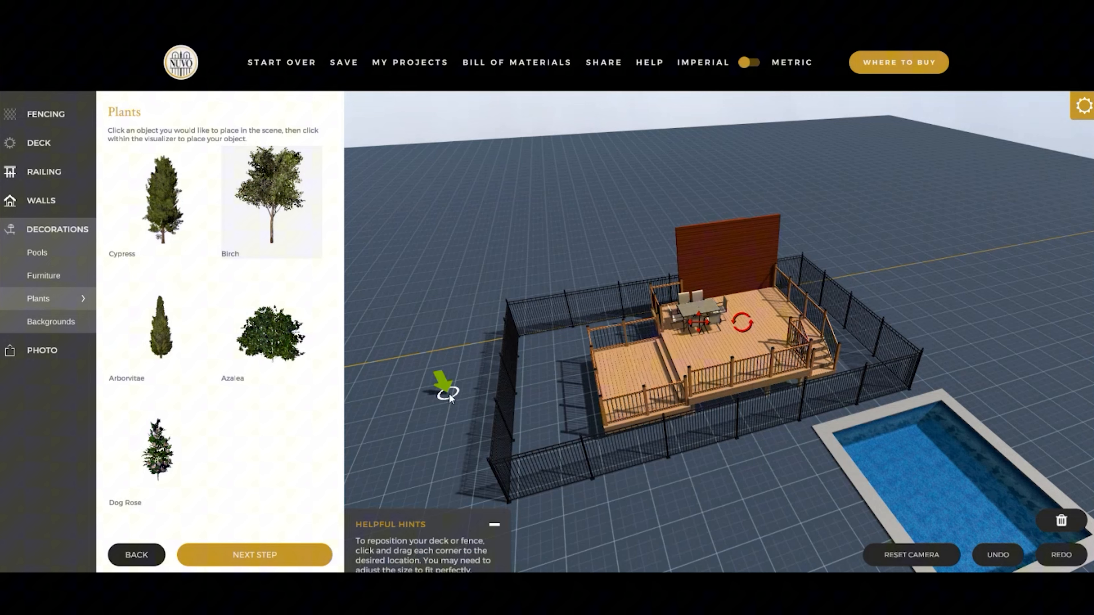
{"action": "left_click", "coordinate": [461, 418]}
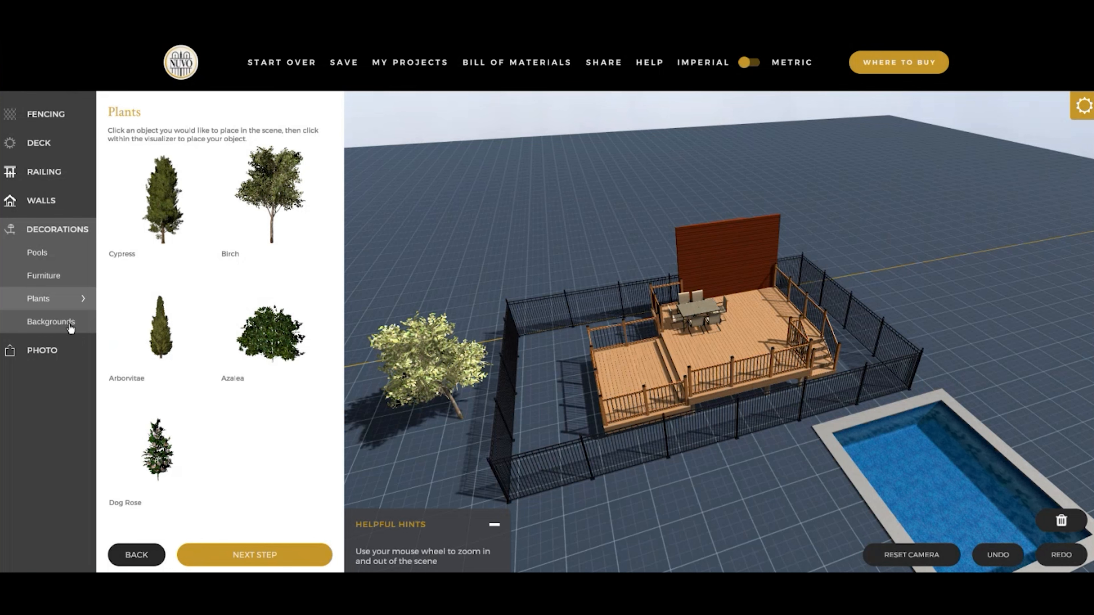
- Try the Beach and Forest backgrounds on the scene and return to the Grid background
{"action": "left_click", "coordinate": [52, 322]}
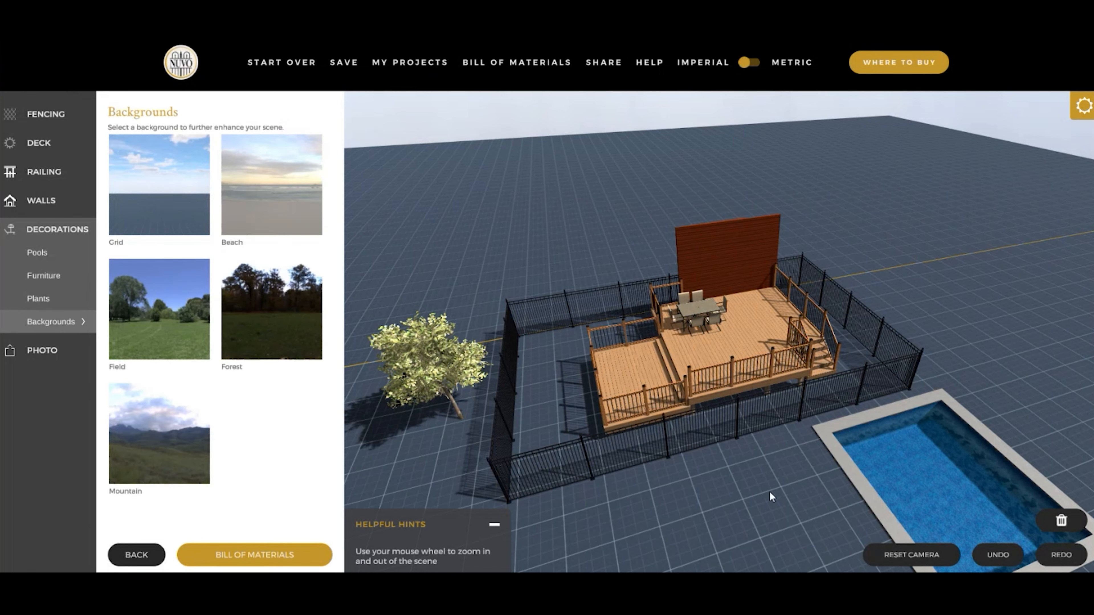
{"action": "scroll", "coordinate": [769, 491], "scroll_direction": "down", "scroll_amount": 3}
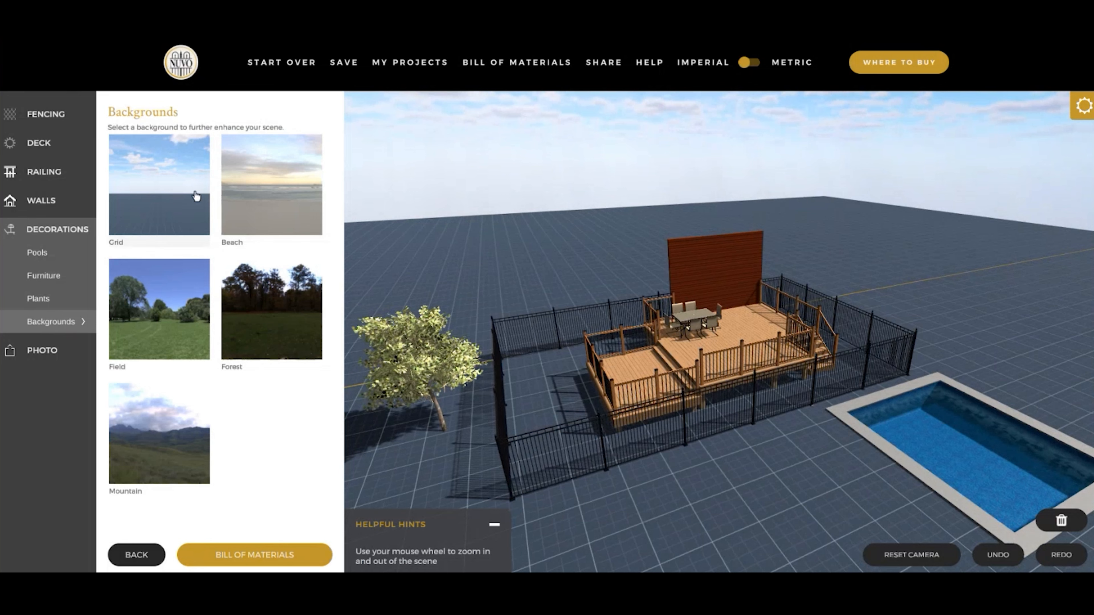
{"action": "left_click", "coordinate": [259, 192]}
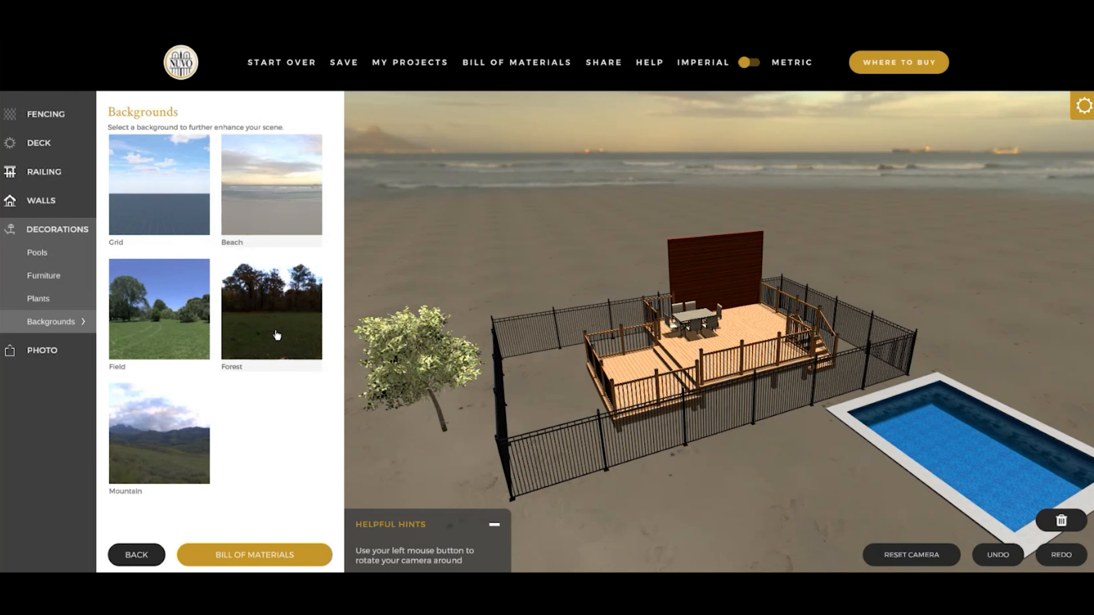
{"action": "left_click", "coordinate": [277, 335]}
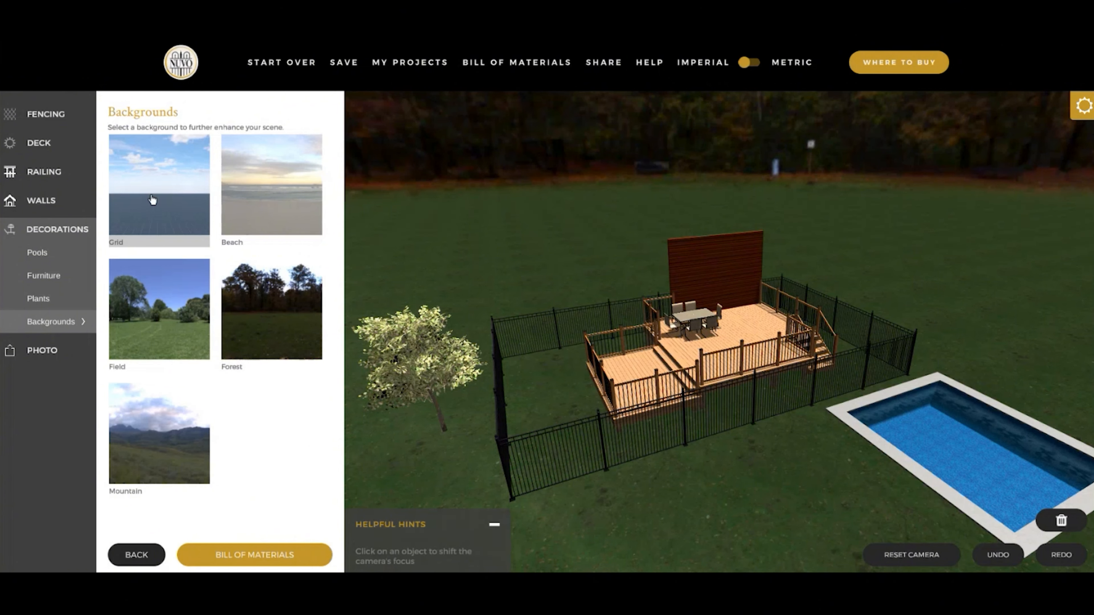
{"action": "left_click", "coordinate": [152, 199]}
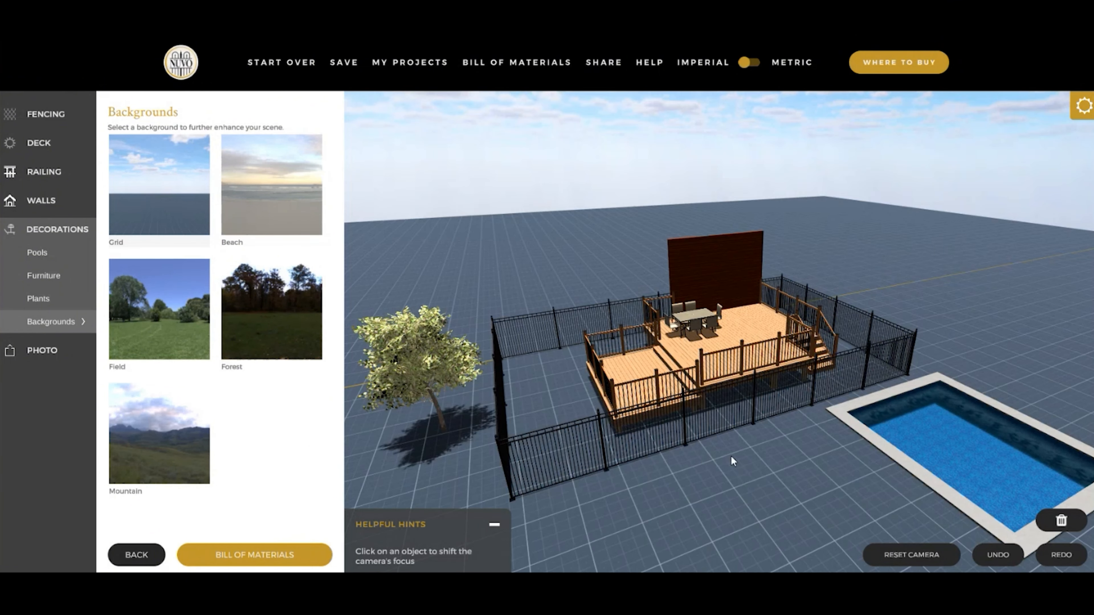
{"action": "left_click_drag", "start_coordinate": [786, 501], "coordinate": [756, 523]}
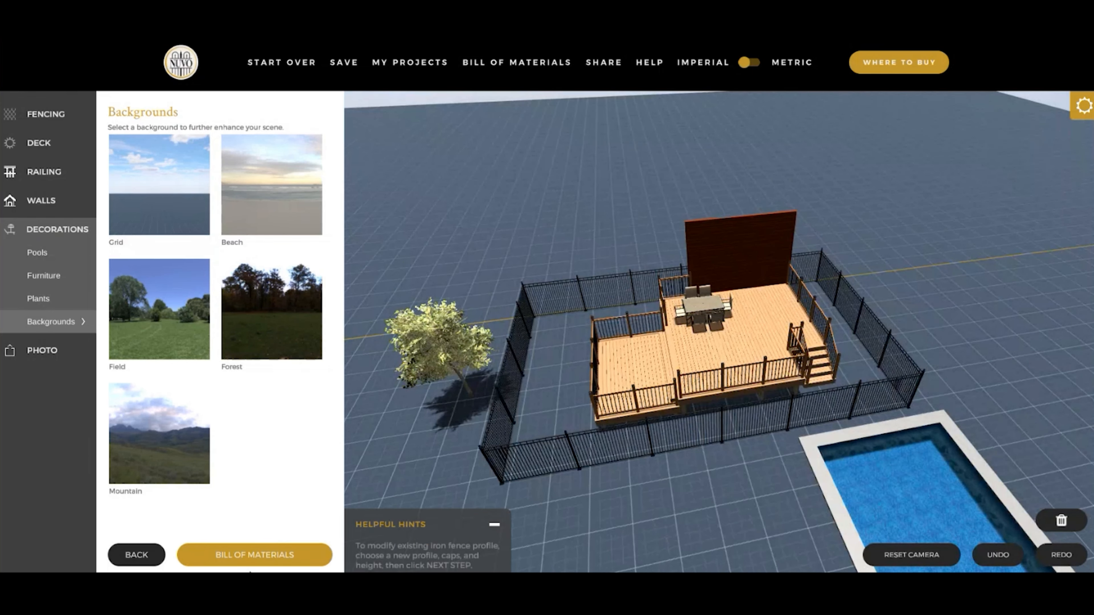
- Review the complete components list and quantities in the bill of materials and close it
{"action": "left_click", "coordinate": [255, 555]}
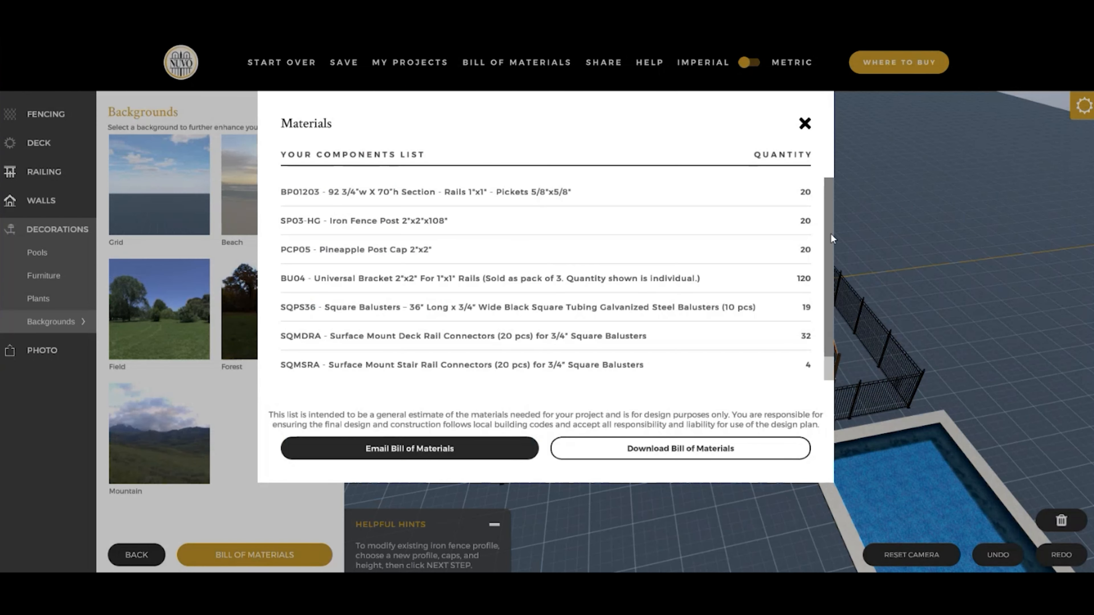
{"action": "left_click_drag", "start_coordinate": [831, 233], "coordinate": [828, 262]}
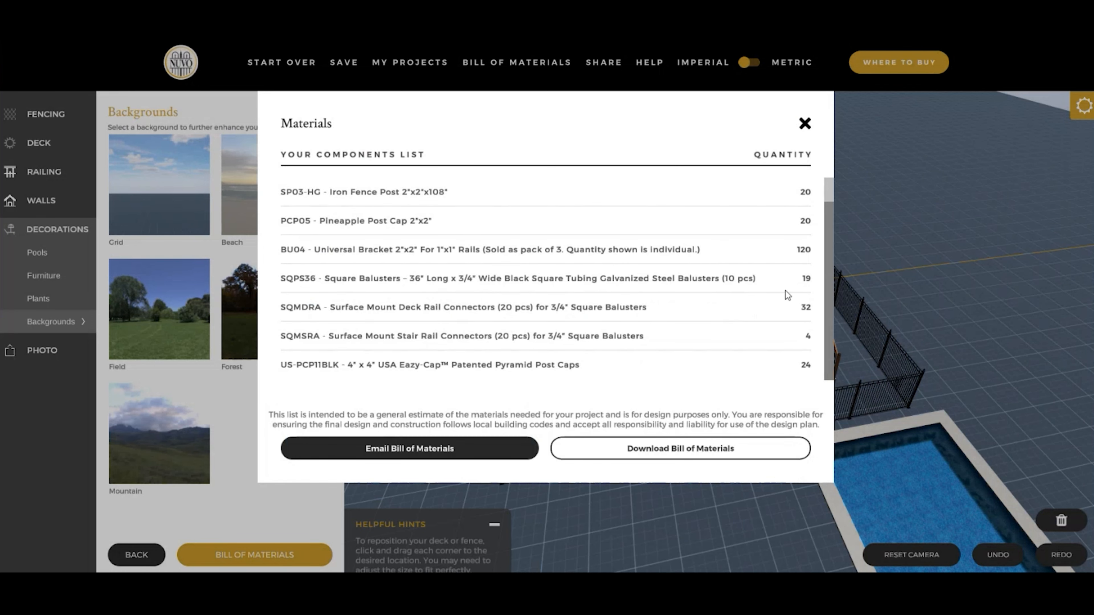
{"action": "left_click_drag", "start_coordinate": [832, 275], "coordinate": [832, 239]}
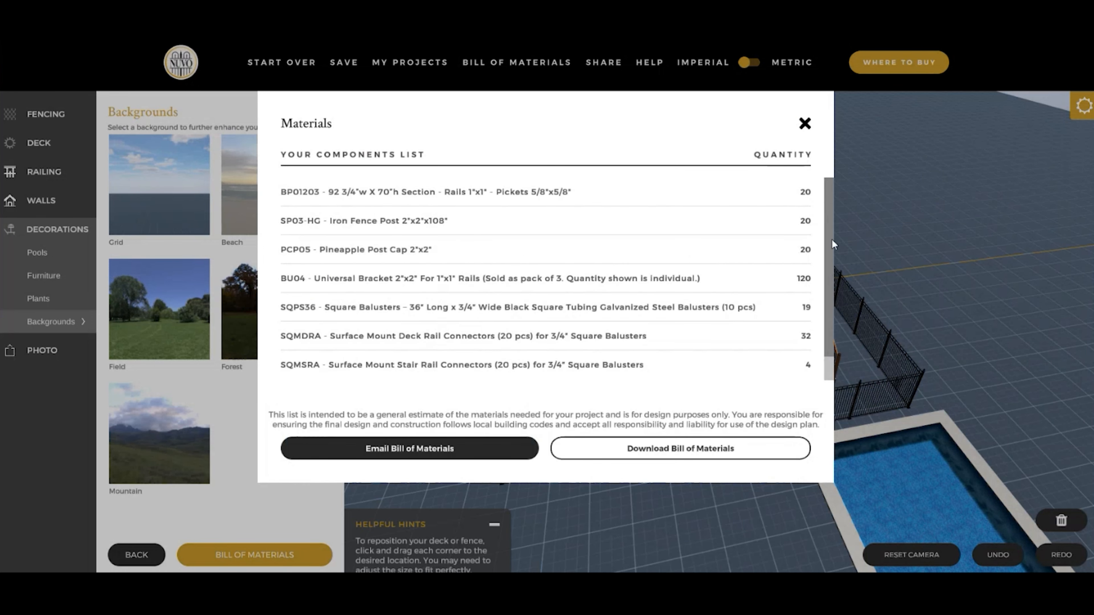
{"action": "left_click", "coordinate": [805, 124]}
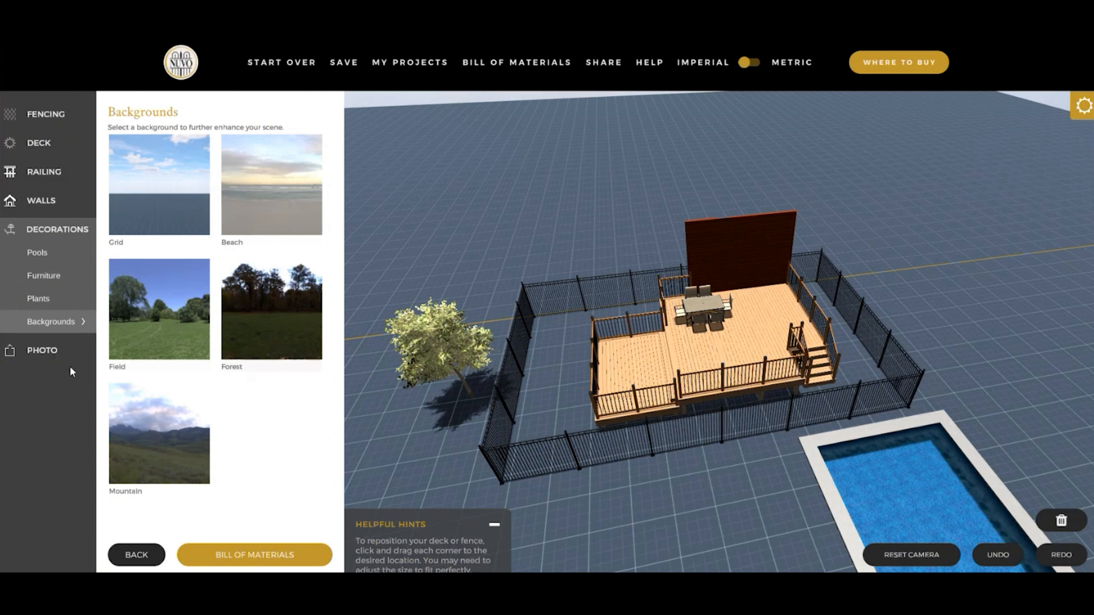
- Upload the Exterior_4 image from the Pictures folder as the background photo for the design
{"action": "left_click", "coordinate": [55, 354]}
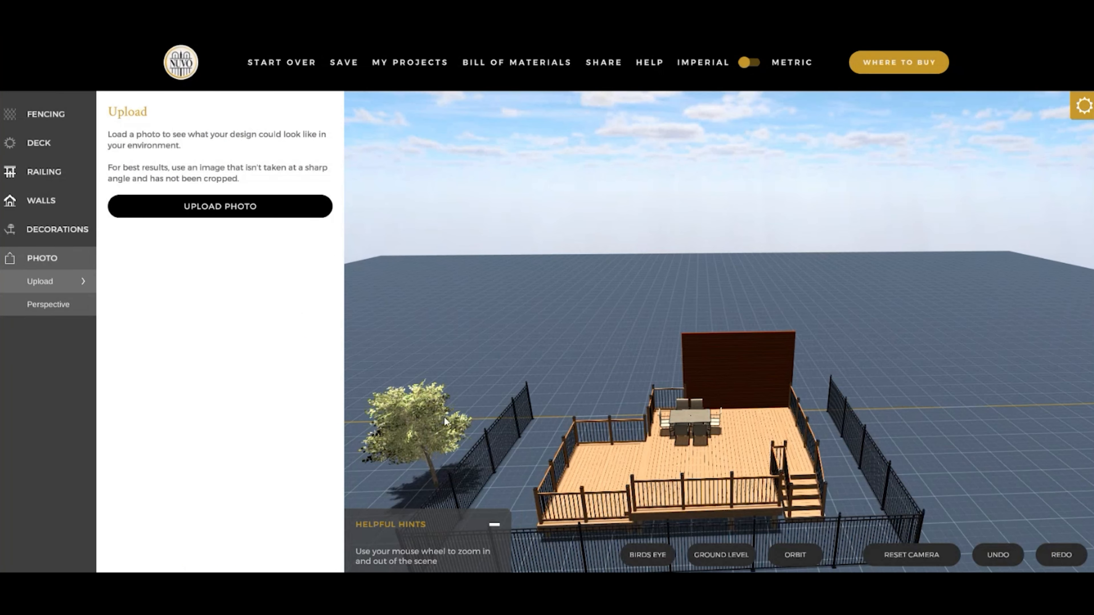
{"action": "left_click", "coordinate": [208, 211]}
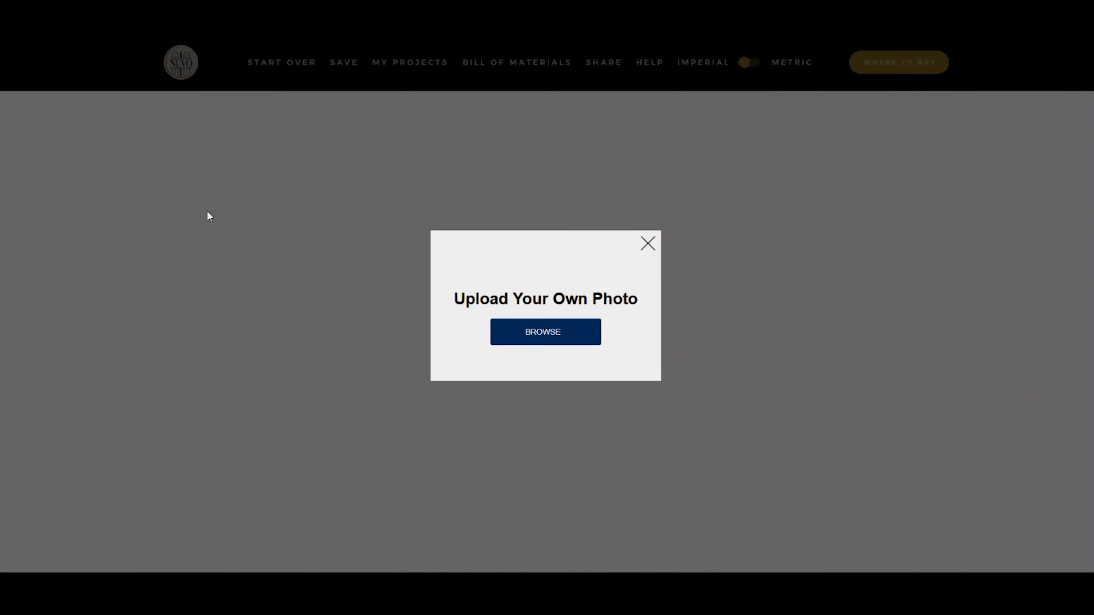
{"action": "left_click", "coordinate": [553, 339]}
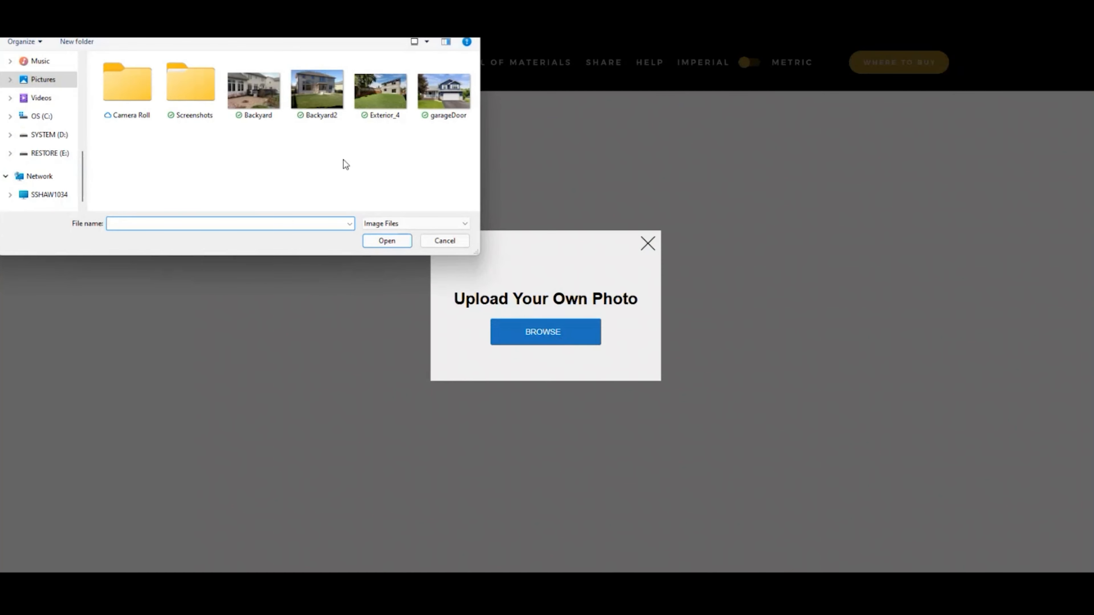
{"action": "double_click", "coordinate": [391, 90]}
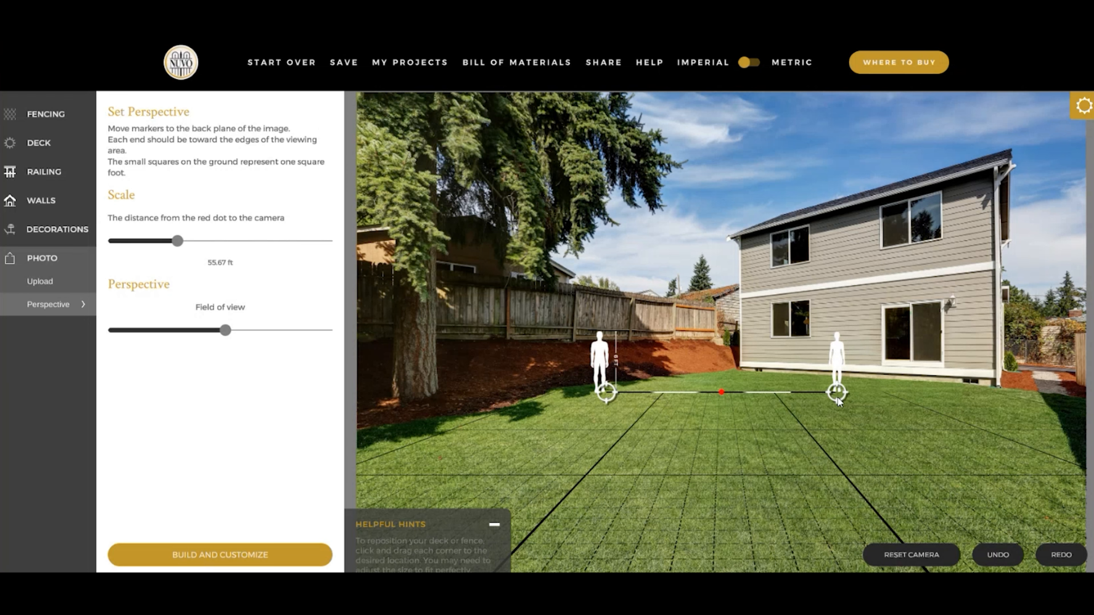
- Move the two perspective markers to the ground at both ends of the house's rear wall
{"action": "mouse_move", "coordinate": [843, 399]}
{"action": "left_mouse_down"}
{"action": "mouse_move", "coordinate": [902, 412]}
{"action": "mouse_move", "coordinate": [966, 395]}
{"action": "left_mouse_up"}
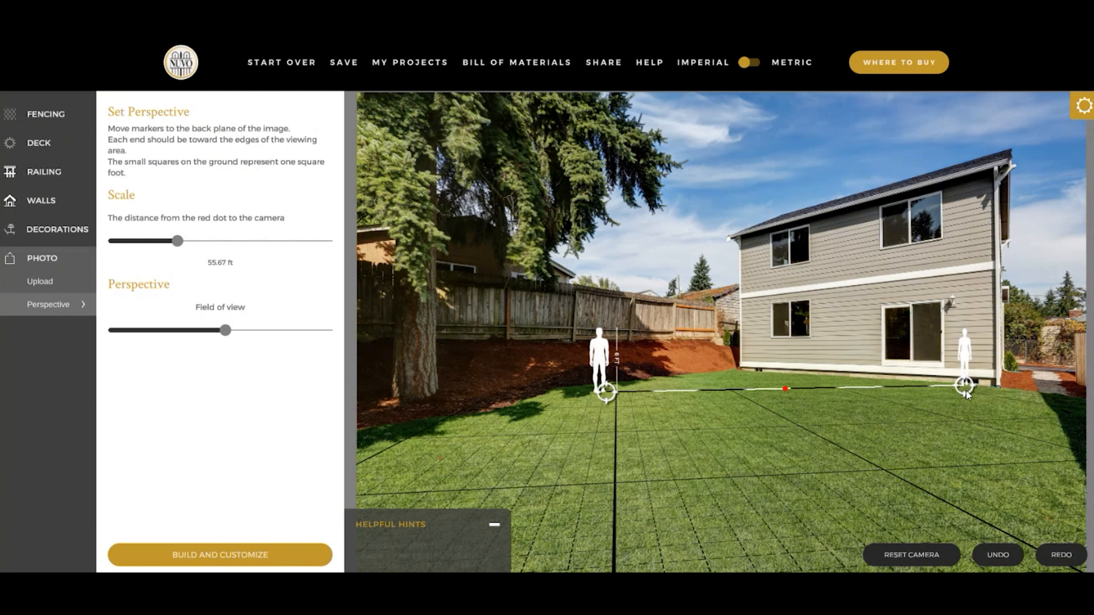
{"action": "left_click_drag", "start_coordinate": [967, 395], "coordinate": [1001, 388]}
{"action": "left_click_drag", "start_coordinate": [608, 400], "coordinate": [740, 376]}
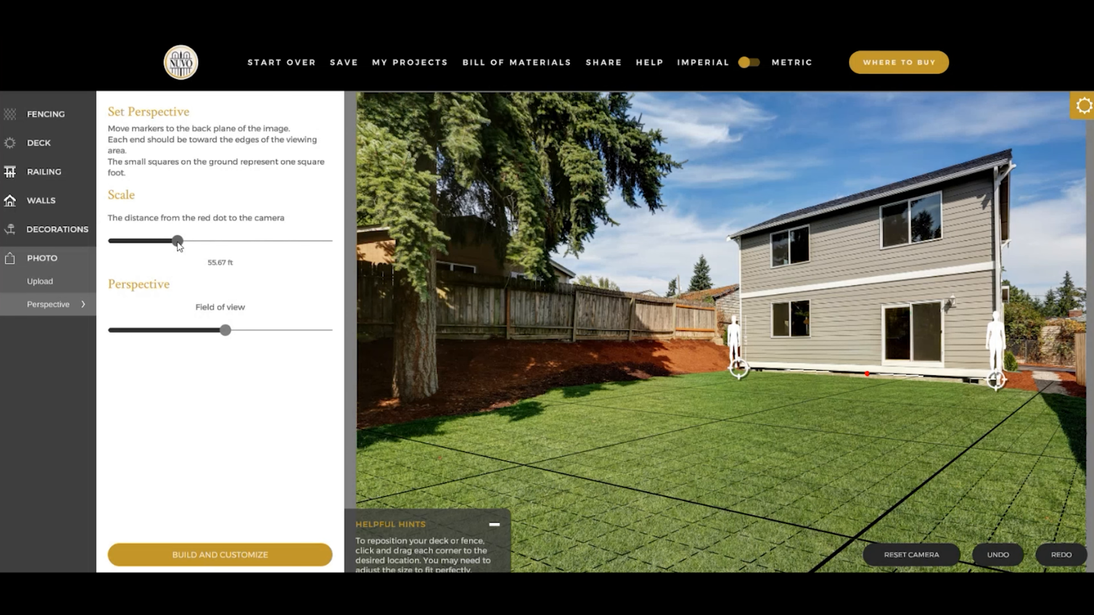
- Set the scale distance to 57.00 ft, increase the field of view slightly and place the design in the photo
{"action": "mouse_move", "coordinate": [177, 243]}
{"action": "left_mouse_down"}
{"action": "mouse_move", "coordinate": [166, 248]}
{"action": "mouse_move", "coordinate": [177, 246]}
{"action": "left_mouse_up"}
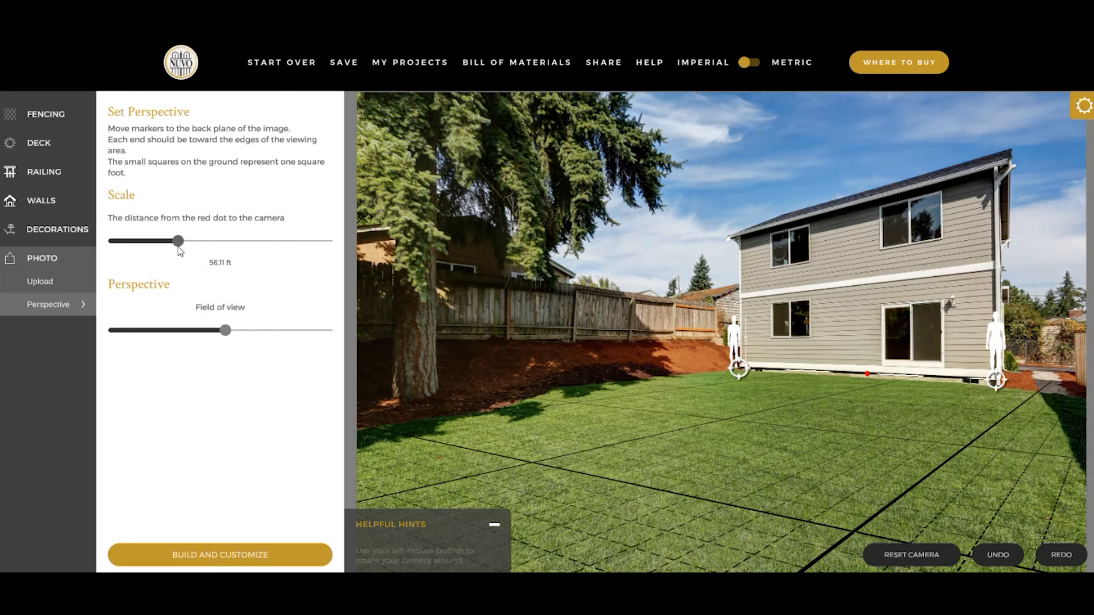
{"action": "left_click_drag", "start_coordinate": [178, 247], "coordinate": [179, 247]}
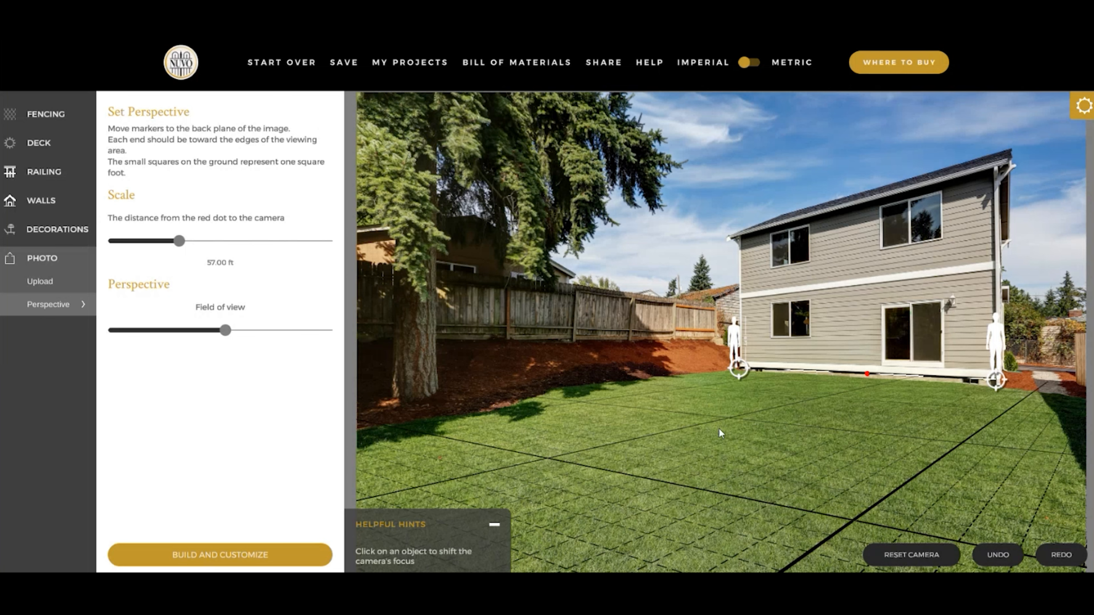
{"action": "left_click_drag", "start_coordinate": [223, 333], "coordinate": [246, 341]}
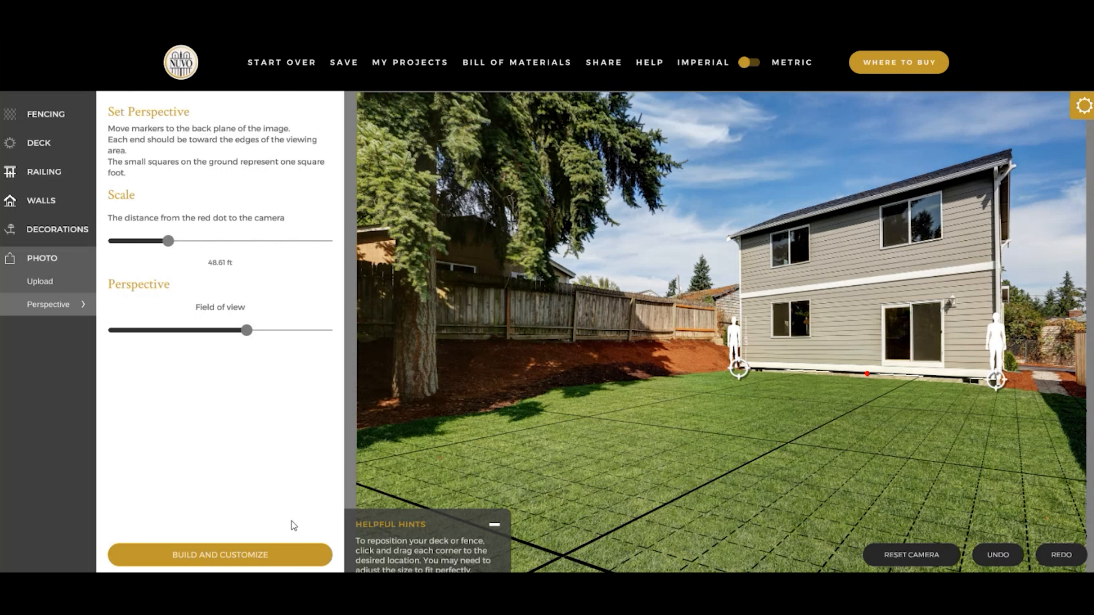
{"action": "left_click", "coordinate": [233, 563]}
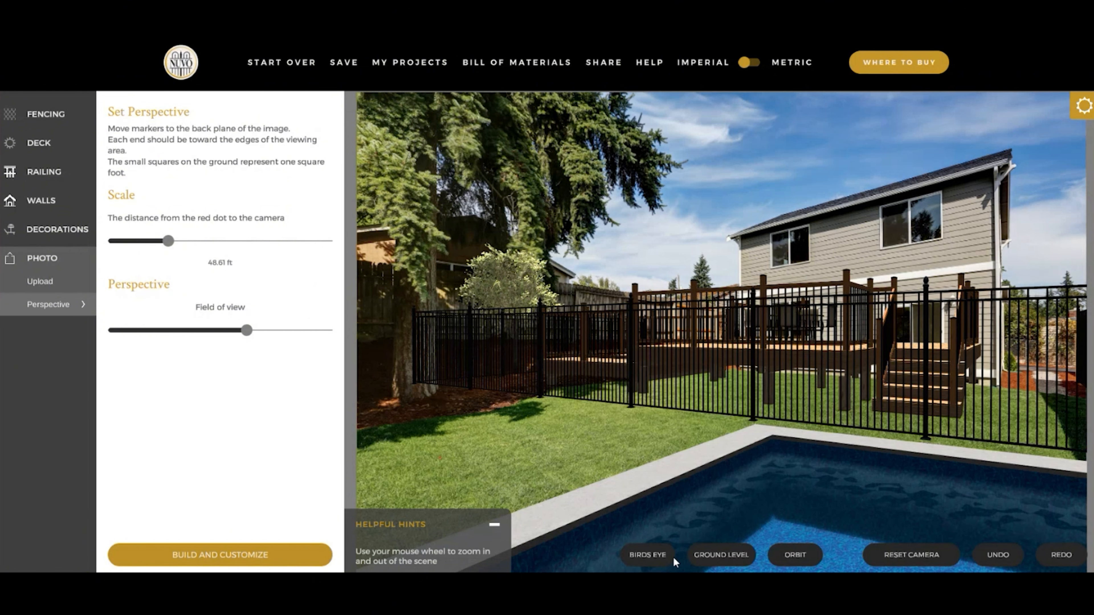
- Check the design in orbit view, return to ground level and move the pool corner nearest the fence slightly outward
{"action": "left_click", "coordinate": [803, 562]}
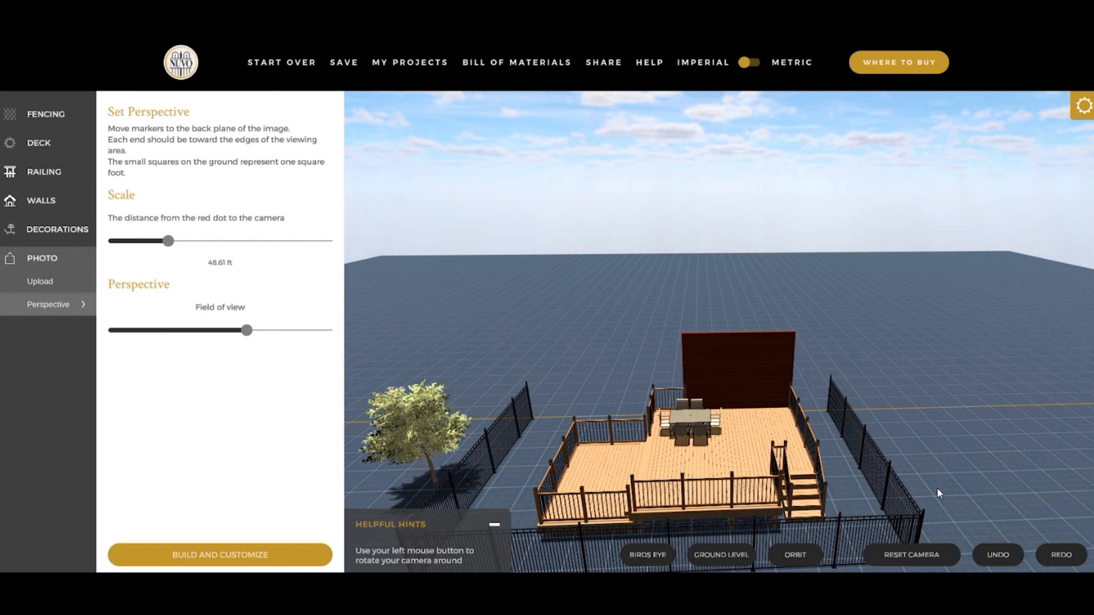
{"action": "mouse_move", "coordinate": [937, 487]}
{"action": "left_mouse_down"}
{"action": "mouse_move", "coordinate": [954, 477]}
{"action": "mouse_move", "coordinate": [910, 508]}
{"action": "mouse_move", "coordinate": [744, 505]}
{"action": "mouse_move", "coordinate": [942, 473]}
{"action": "mouse_move", "coordinate": [922, 481]}
{"action": "left_mouse_up"}
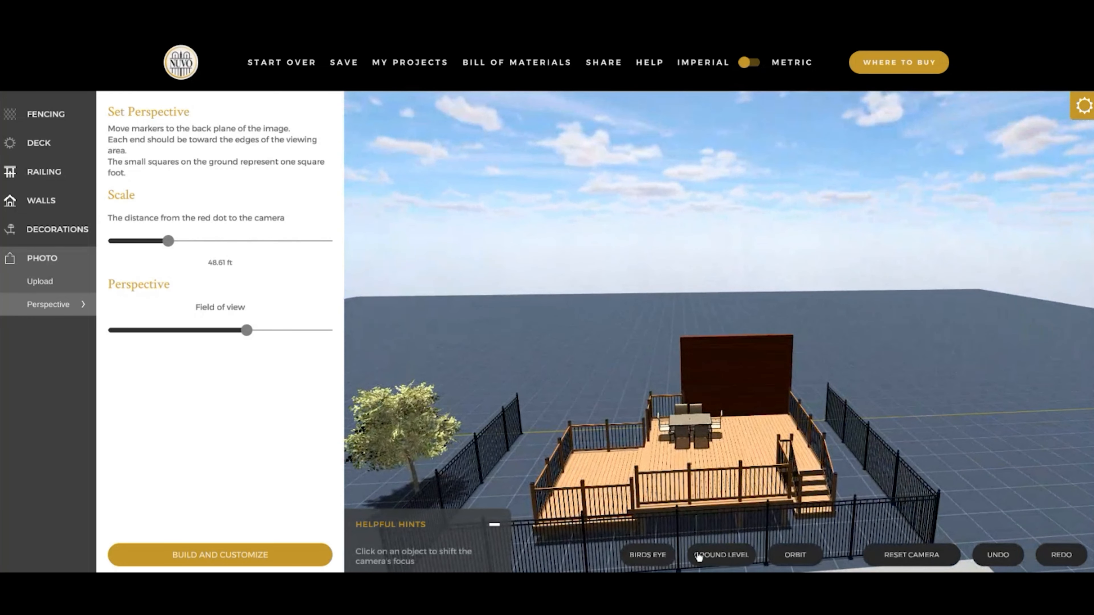
{"action": "left_click", "coordinate": [727, 557]}
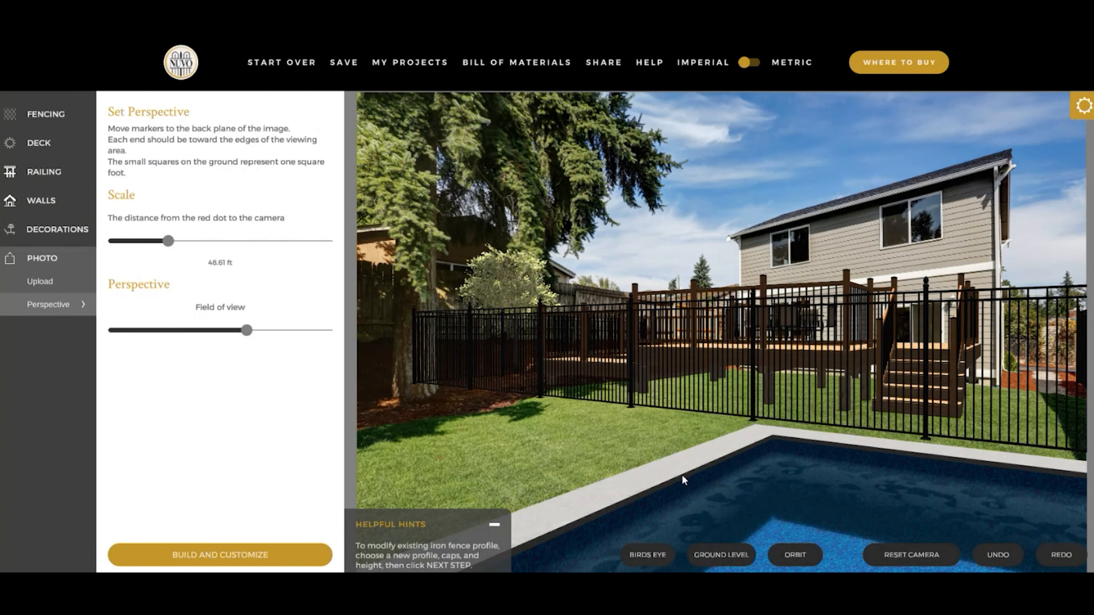
{"action": "left_click", "coordinate": [774, 486]}
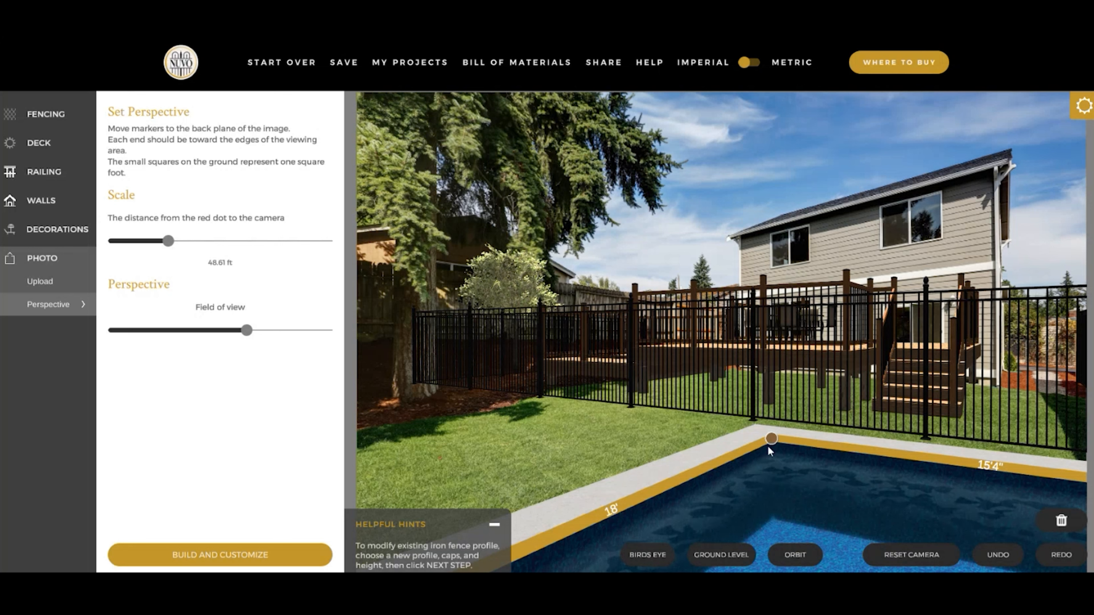
{"action": "left_click_drag", "start_coordinate": [769, 441], "coordinate": [742, 451]}
{"action": "left_click", "coordinate": [610, 435]}
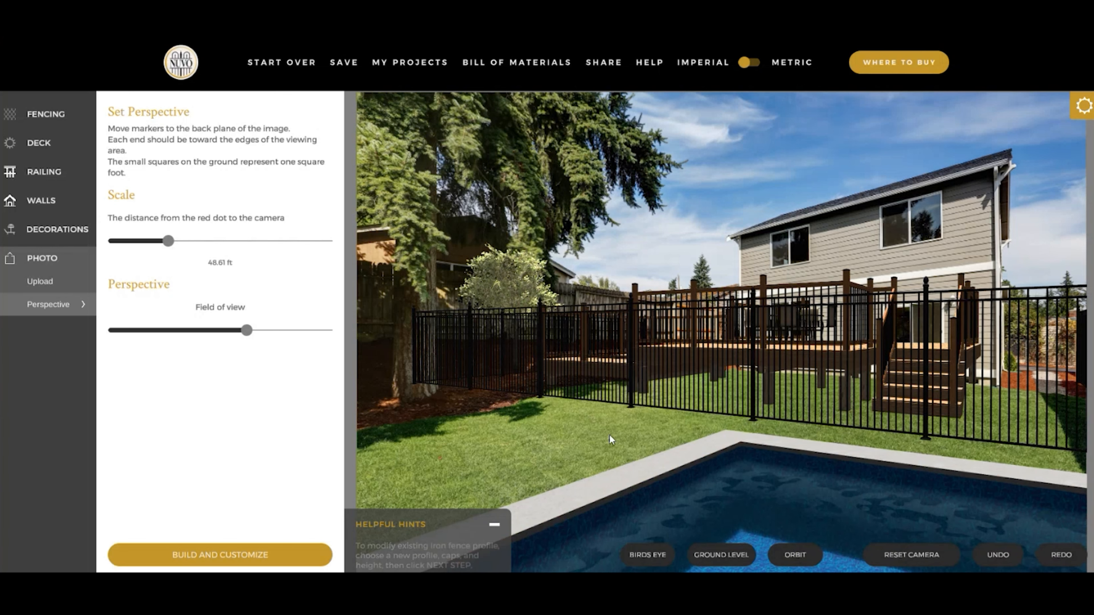
- In the bird's-eye view, shift the dining table slightly toward the house and away from the lower deck
{"action": "left_click", "coordinate": [647, 556]}
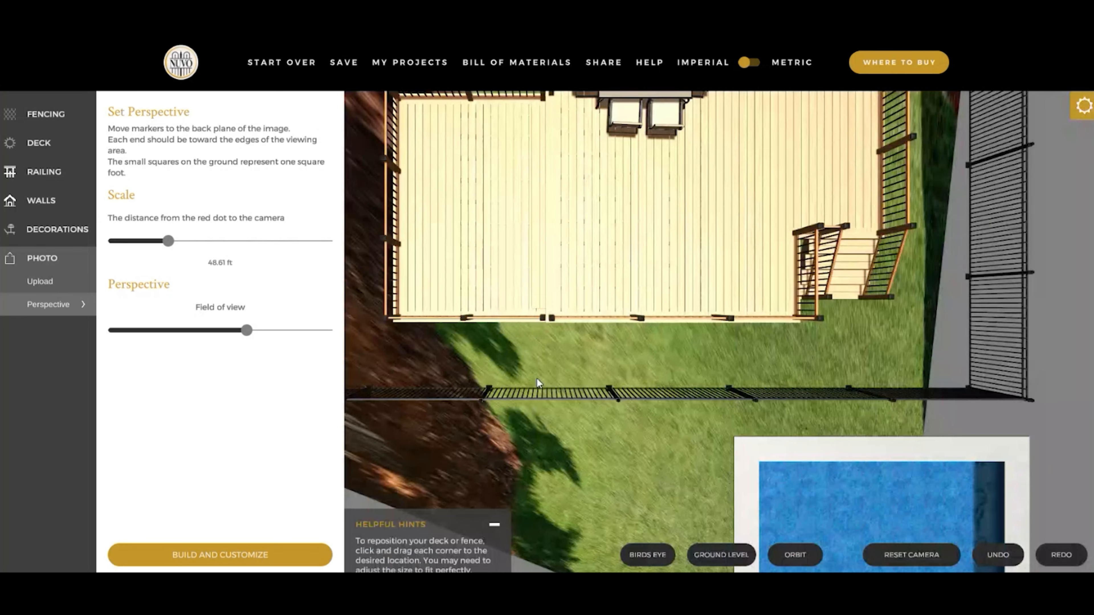
{"action": "left_click_drag", "start_coordinate": [537, 378], "coordinate": [794, 463]}
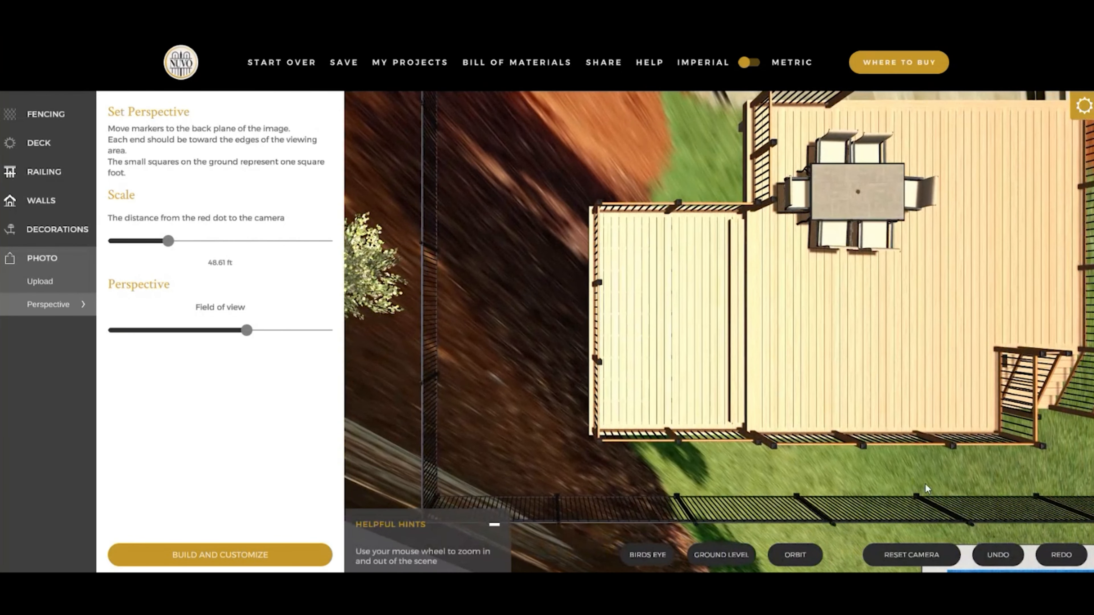
{"action": "left_click_drag", "start_coordinate": [926, 484], "coordinate": [836, 494]}
{"action": "left_click_drag", "start_coordinate": [904, 229], "coordinate": [918, 299]}
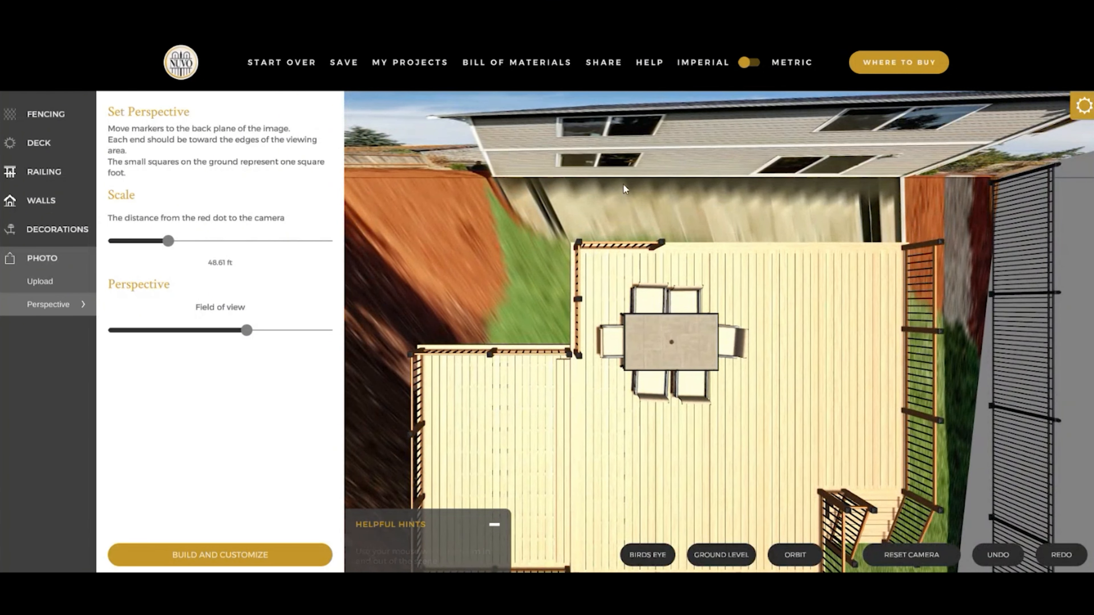
{"action": "left_click_drag", "start_coordinate": [755, 197], "coordinate": [789, 256]}
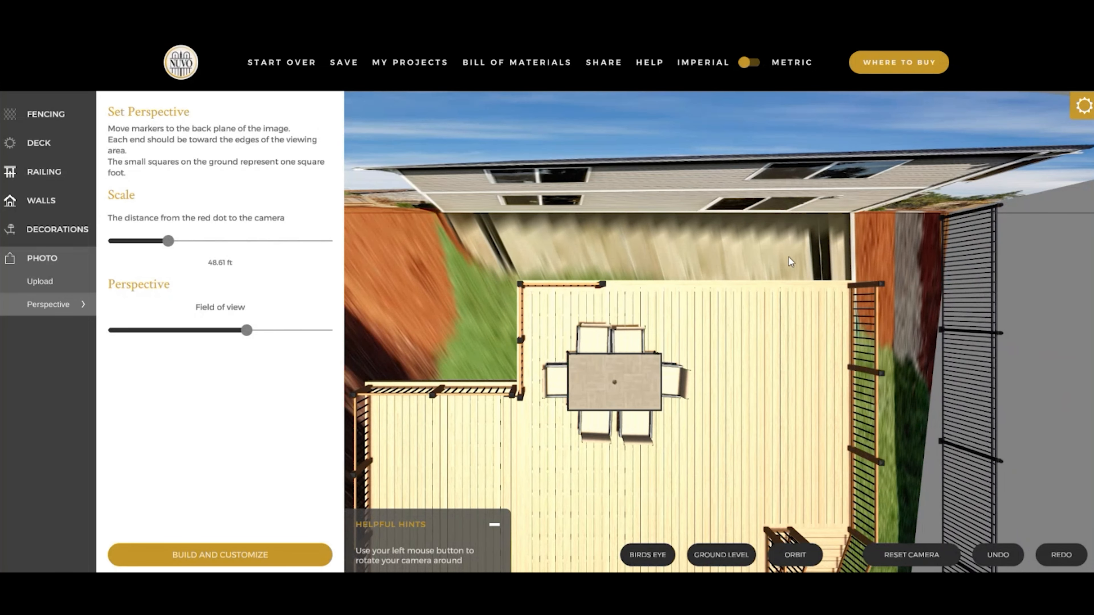
{"action": "left_click_drag", "start_coordinate": [891, 130], "coordinate": [952, 291]}
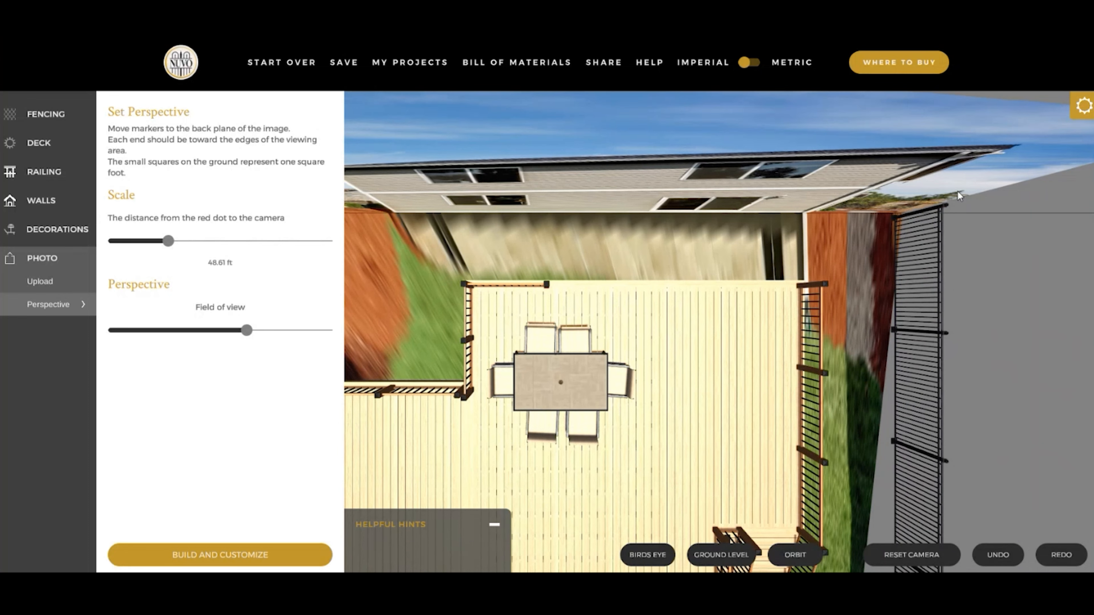
{"action": "left_click_drag", "start_coordinate": [869, 281], "coordinate": [902, 224]}
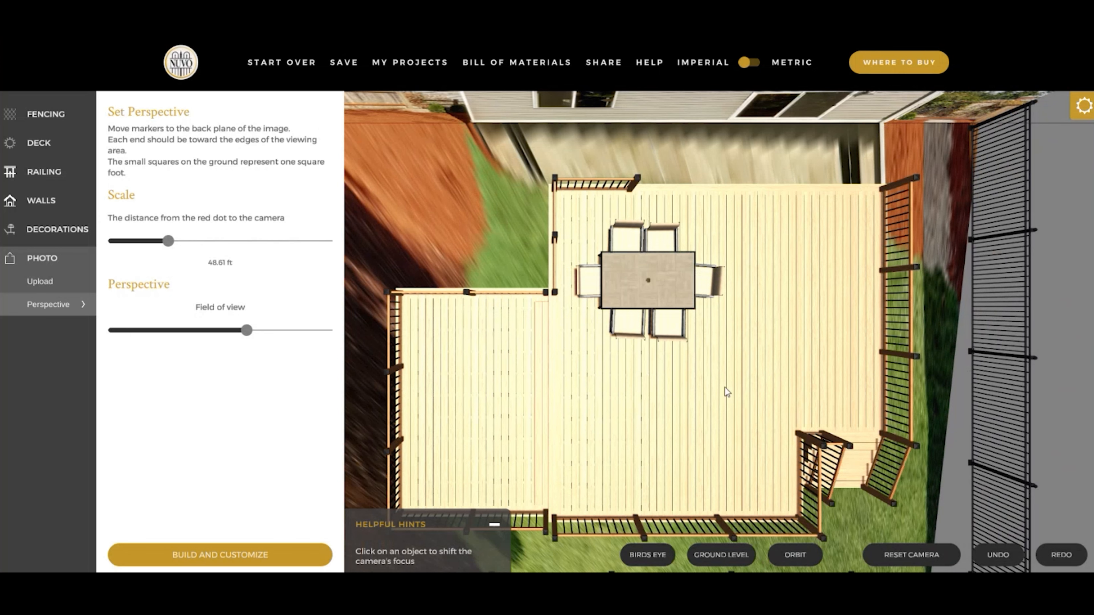
{"action": "left_click", "coordinate": [642, 289]}
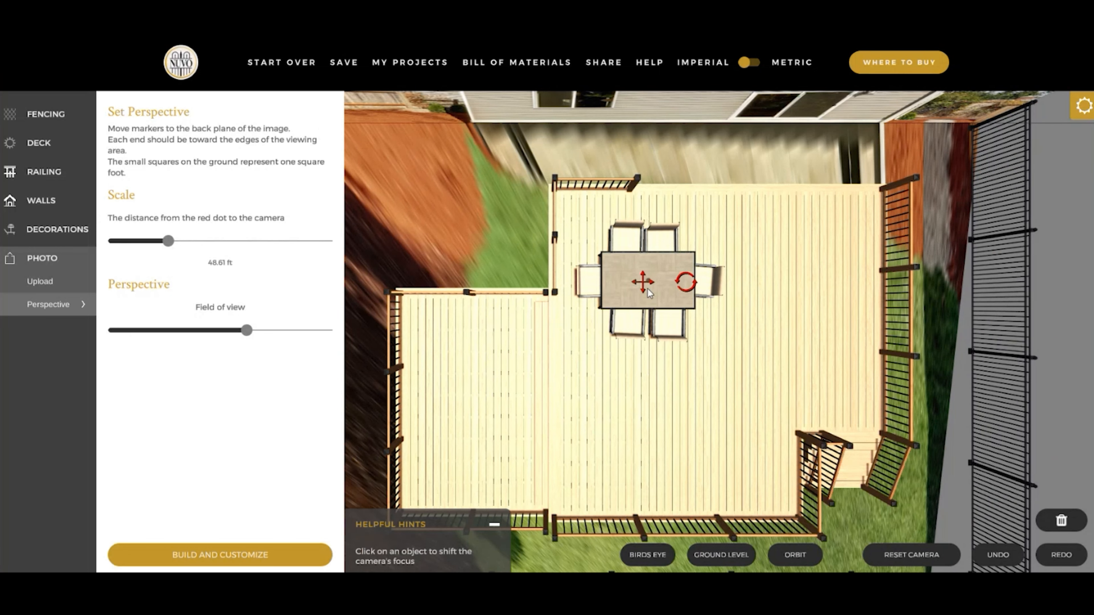
{"action": "mouse_move", "coordinate": [644, 286]}
{"action": "left_mouse_down"}
{"action": "mouse_move", "coordinate": [626, 336]}
{"action": "mouse_move", "coordinate": [652, 280]}
{"action": "left_mouse_up"}
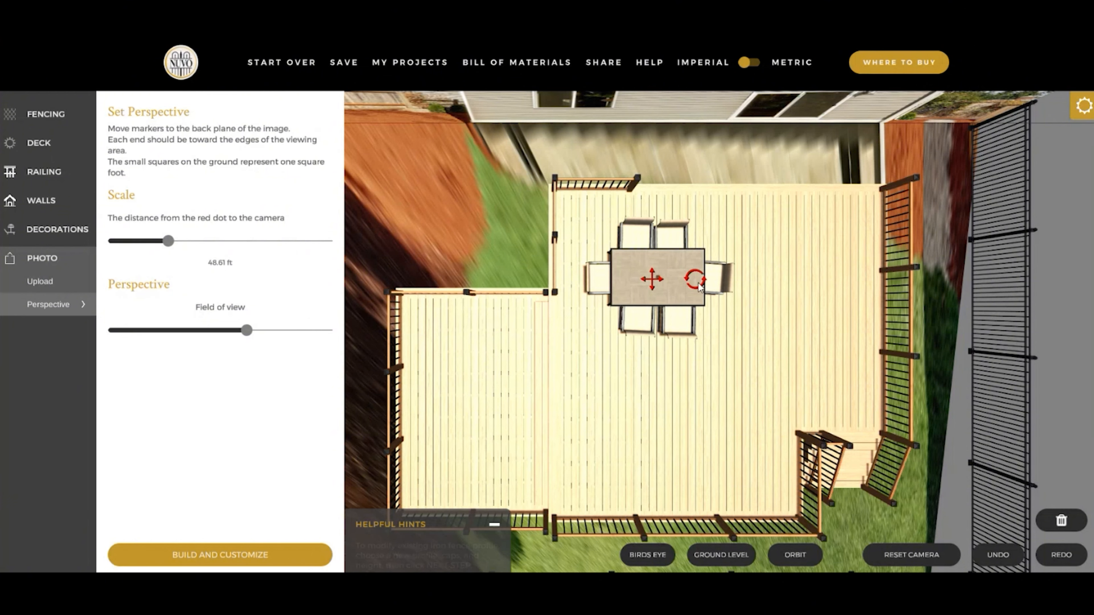
- Hide the 28'6" fence section on the stair side of the deck and check it in ground-level and orbit views
{"action": "left_click", "coordinate": [946, 299]}
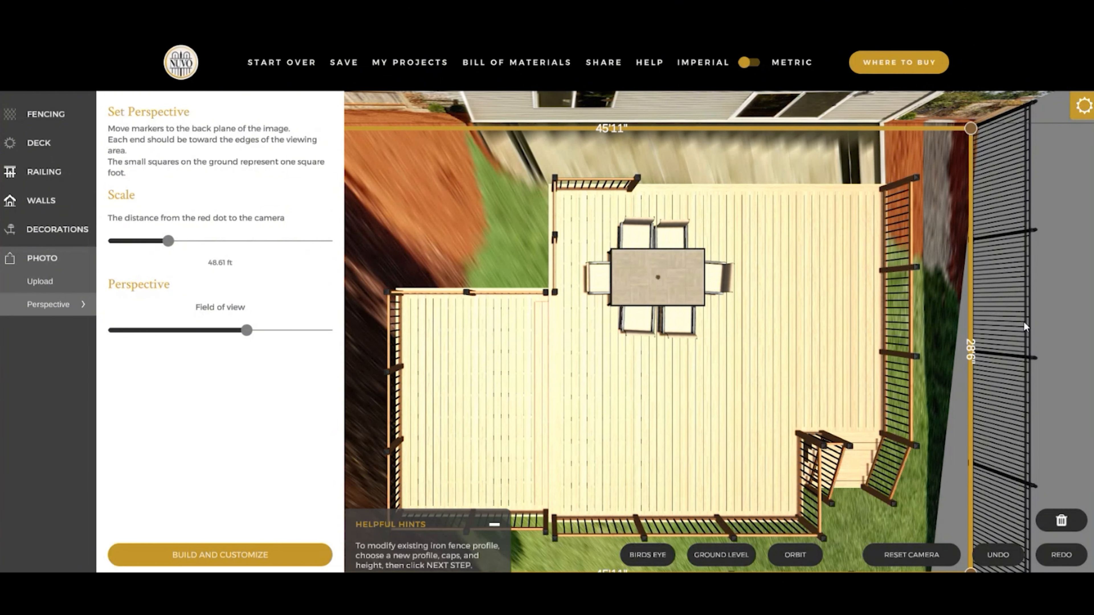
{"action": "left_click", "coordinate": [972, 353]}
{"action": "left_click", "coordinate": [992, 215]}
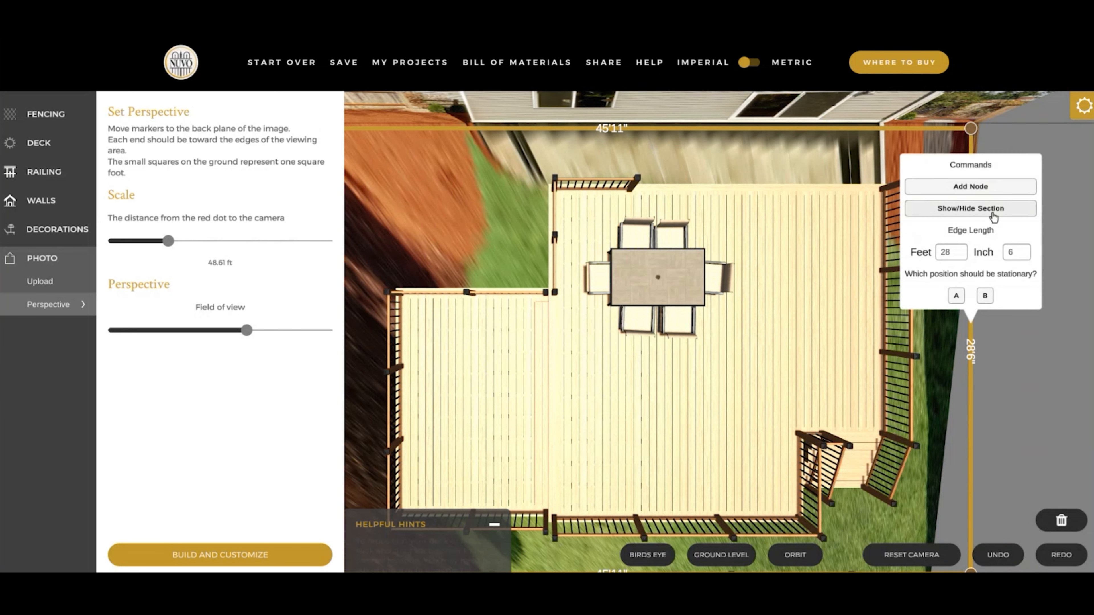
{"action": "left_click", "coordinate": [1047, 387]}
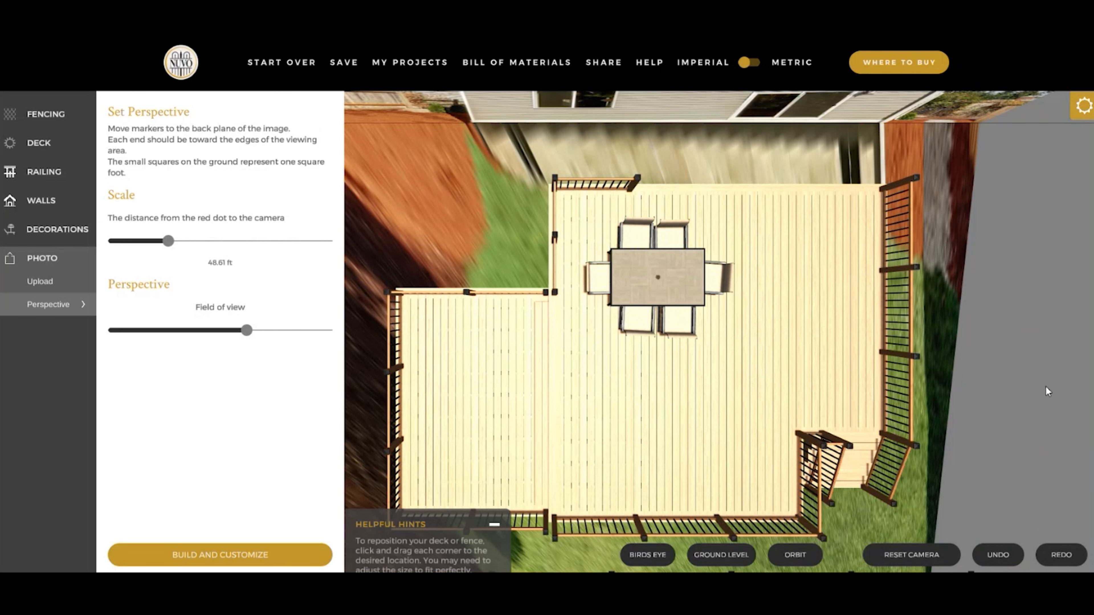
{"action": "left_click", "coordinate": [740, 557]}
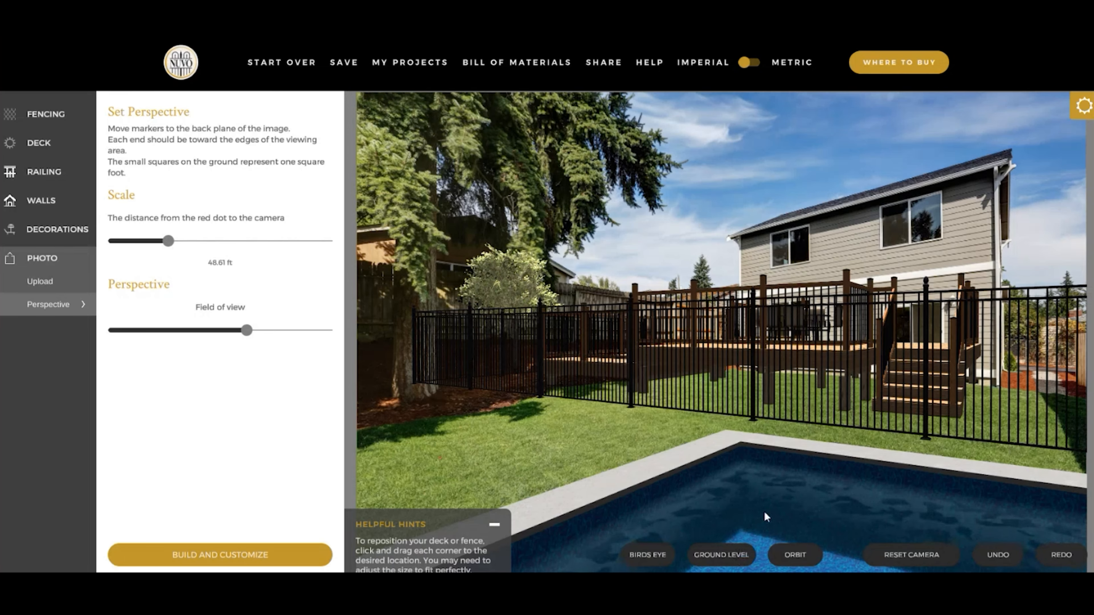
{"action": "left_click", "coordinate": [790, 556]}
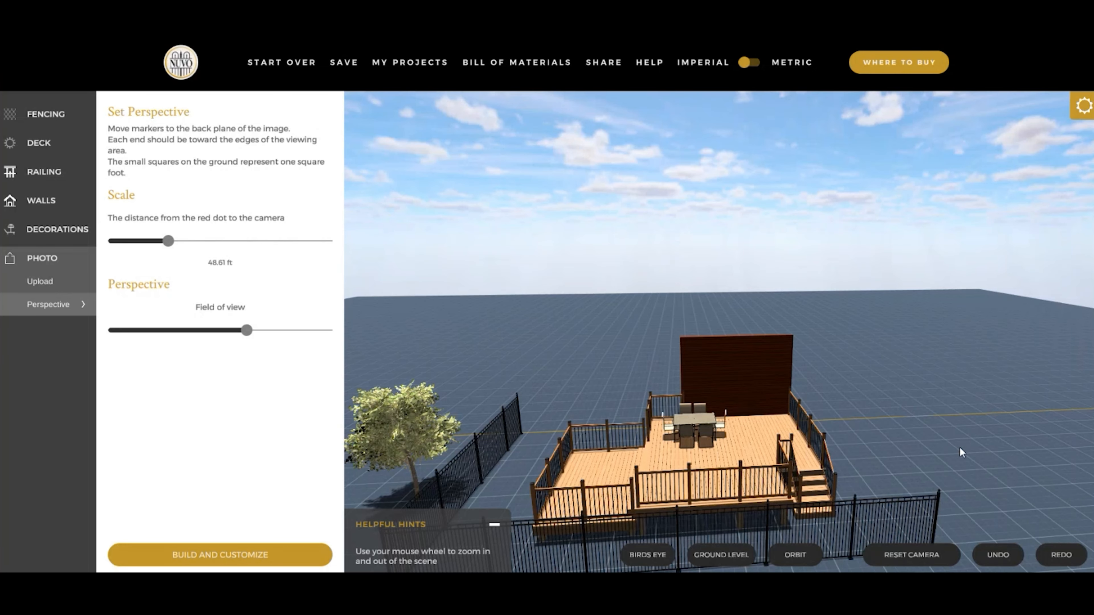
{"action": "left_click_drag", "start_coordinate": [960, 447], "coordinate": [948, 463]}
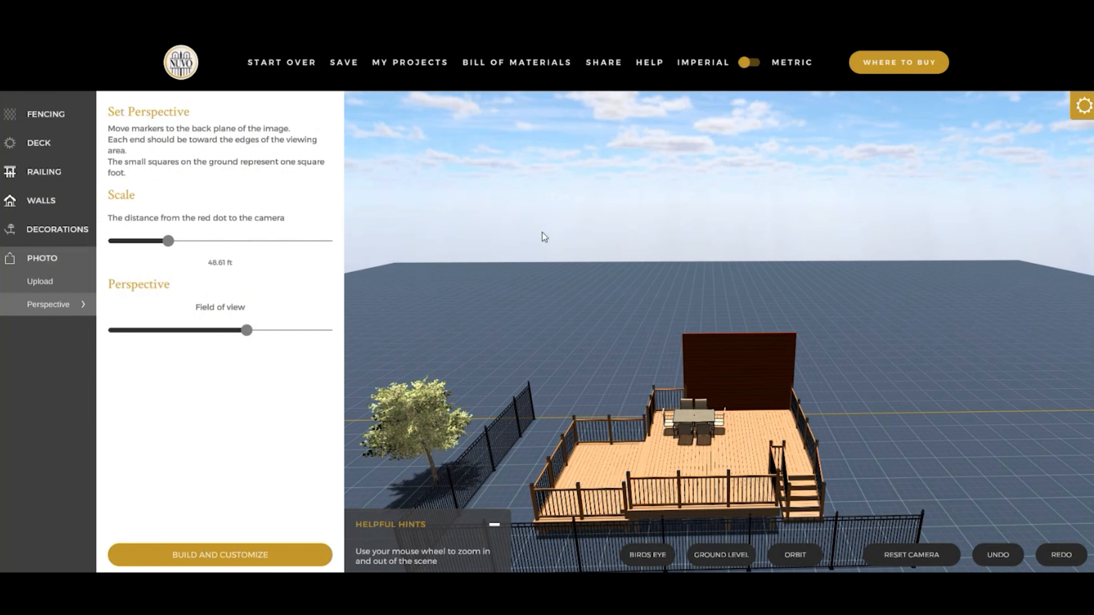
- Save the design as Project1, overwriting the previously saved project
{"action": "left_click", "coordinate": [344, 65]}
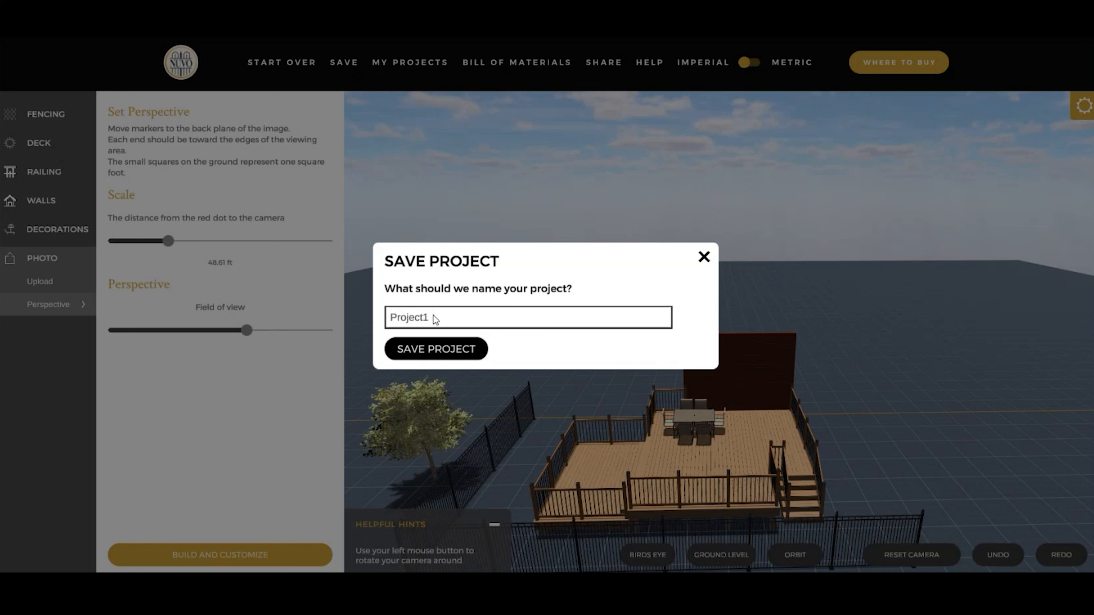
{"action": "left_click", "coordinate": [436, 349]}
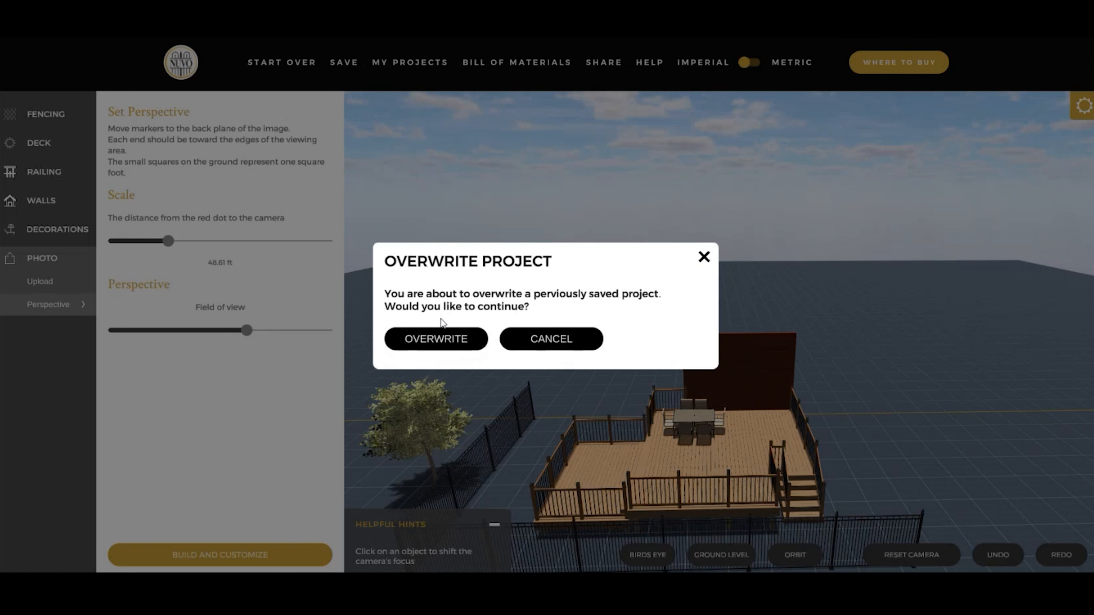
{"action": "left_click", "coordinate": [439, 344]}
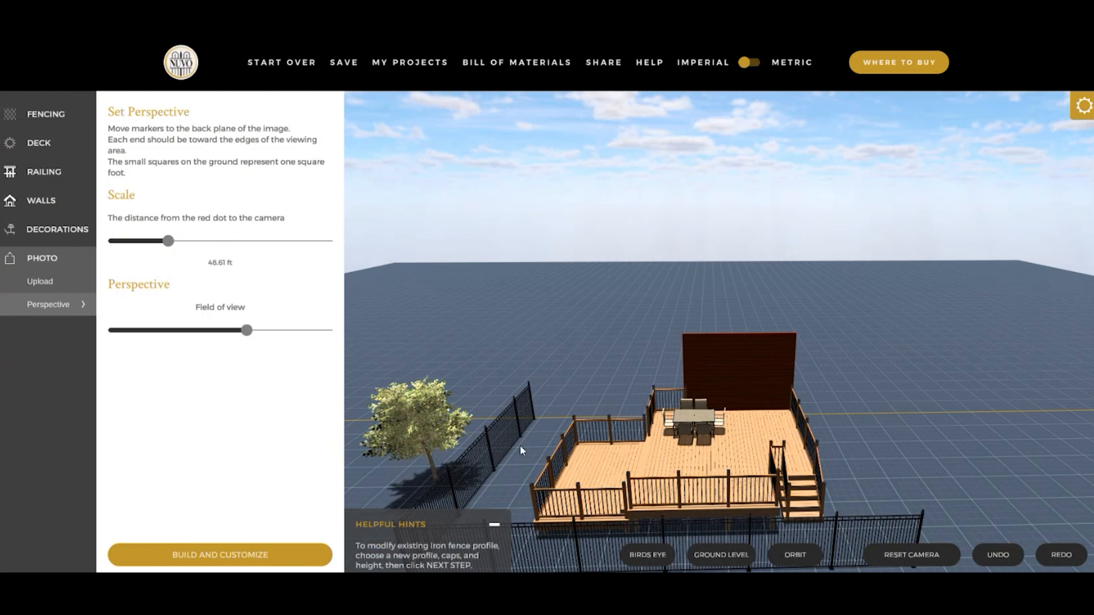
{"action": "left_click_drag", "start_coordinate": [521, 448], "coordinate": [542, 448]}
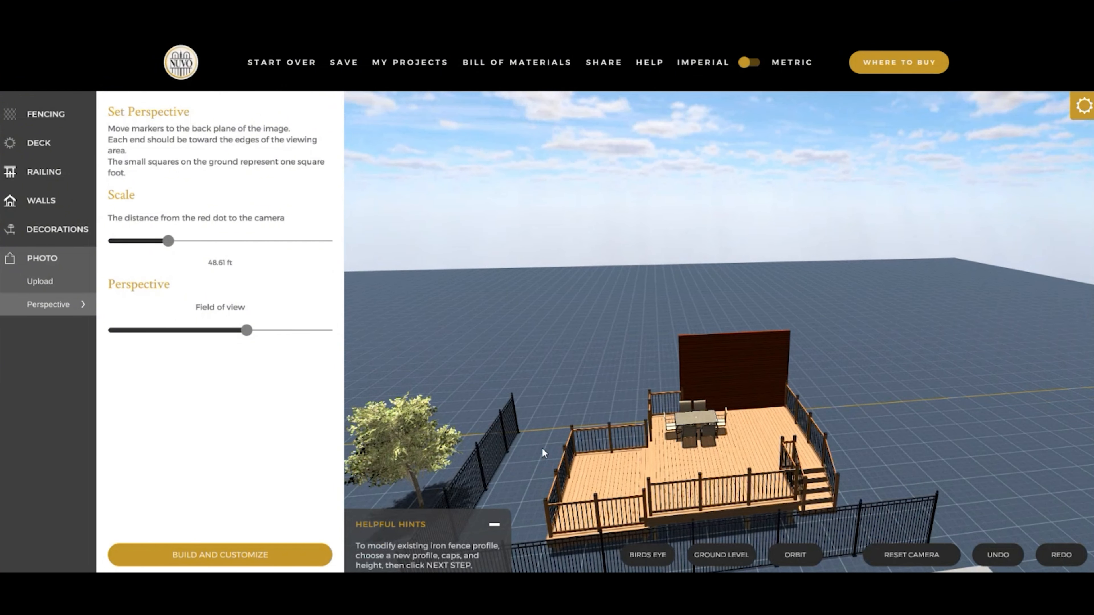